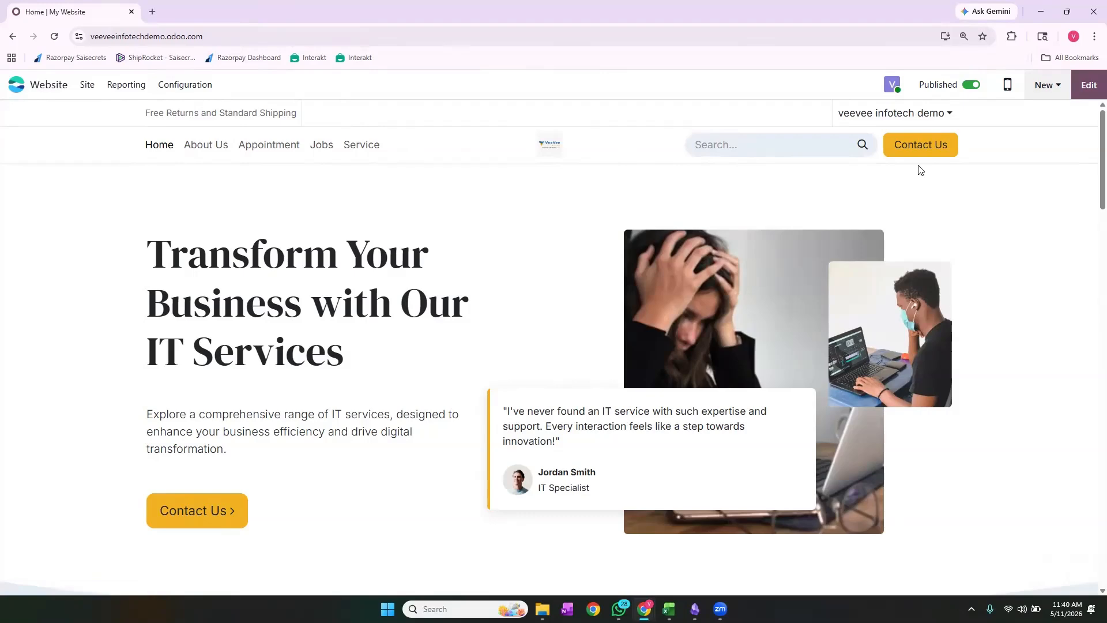
# Step: Start editing the homepage, try the hamburger-menu header template with a centred logo, and check its side menu
pyautogui.click(1089, 87)
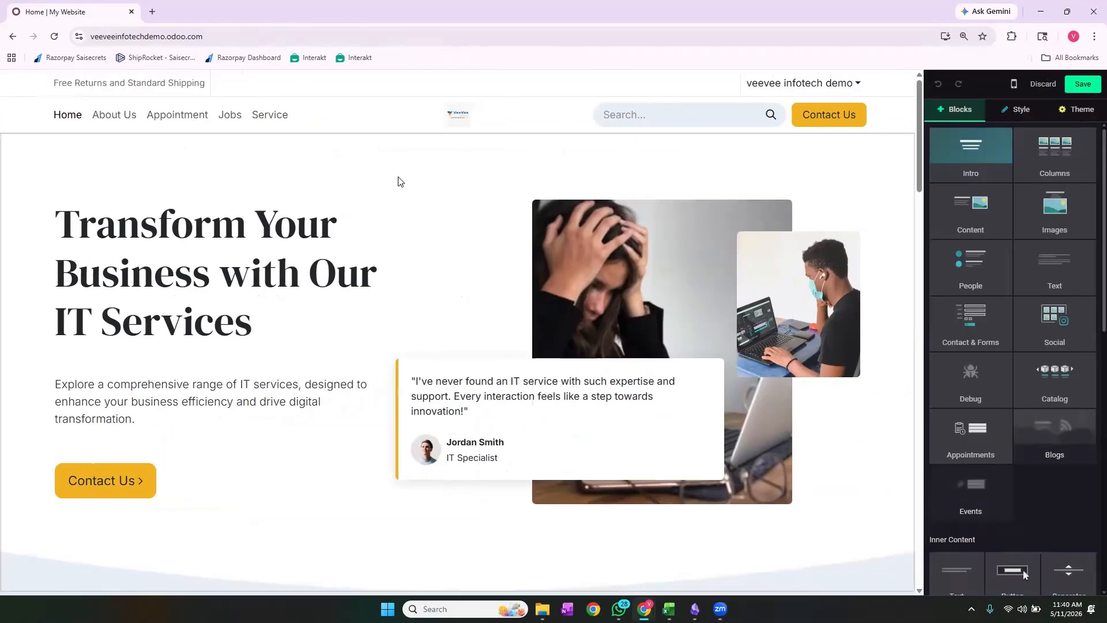
pyautogui.click(372, 94)
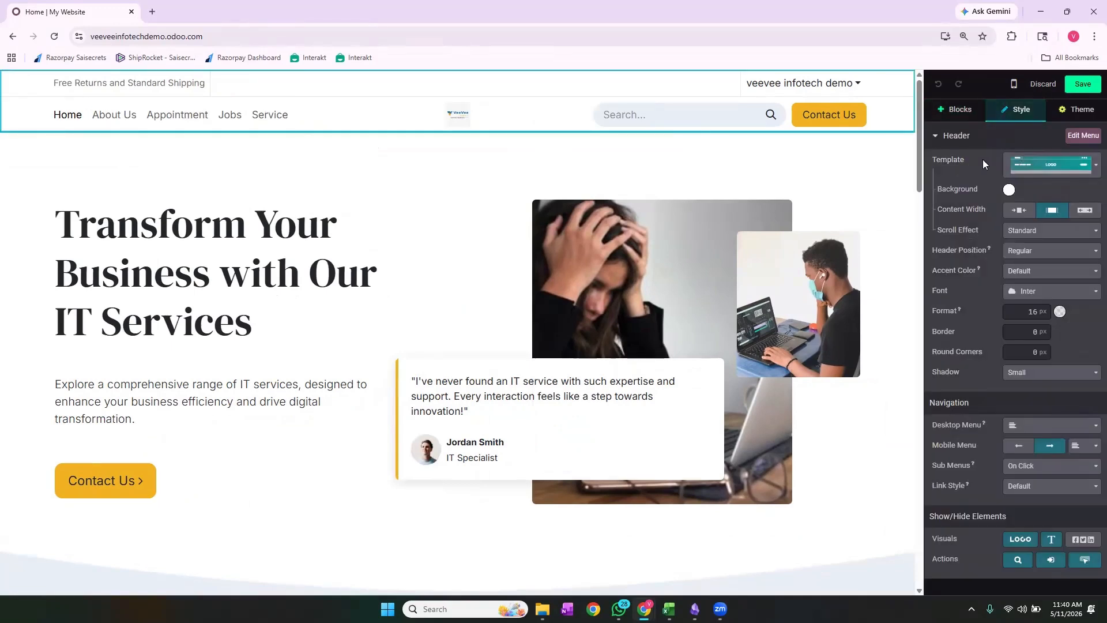
pyautogui.click(1093, 166)
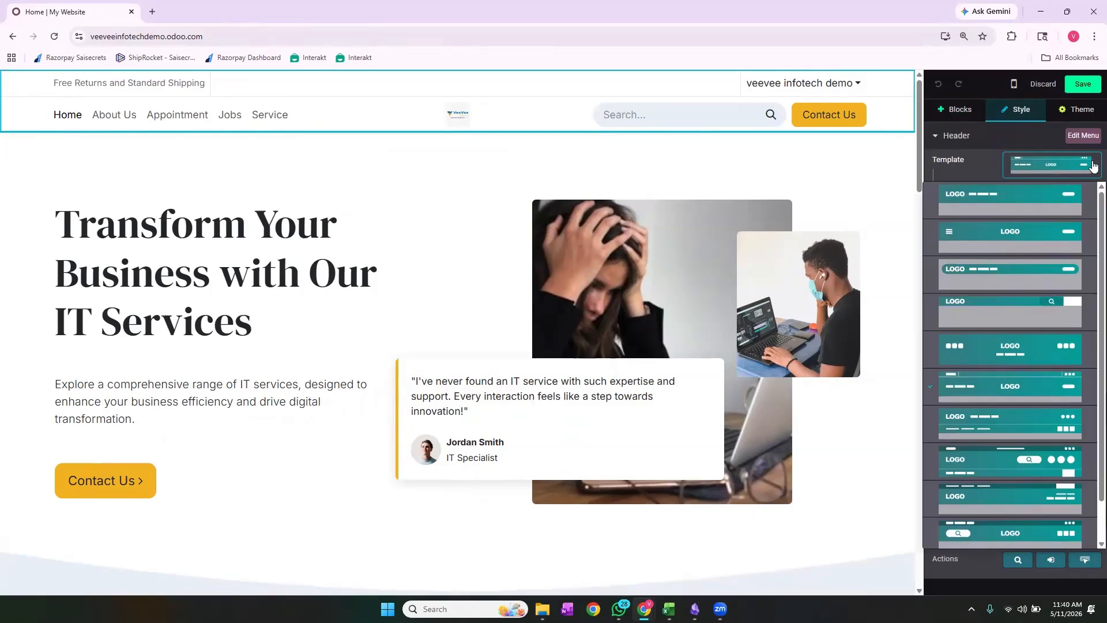
pyautogui.click(997, 242)
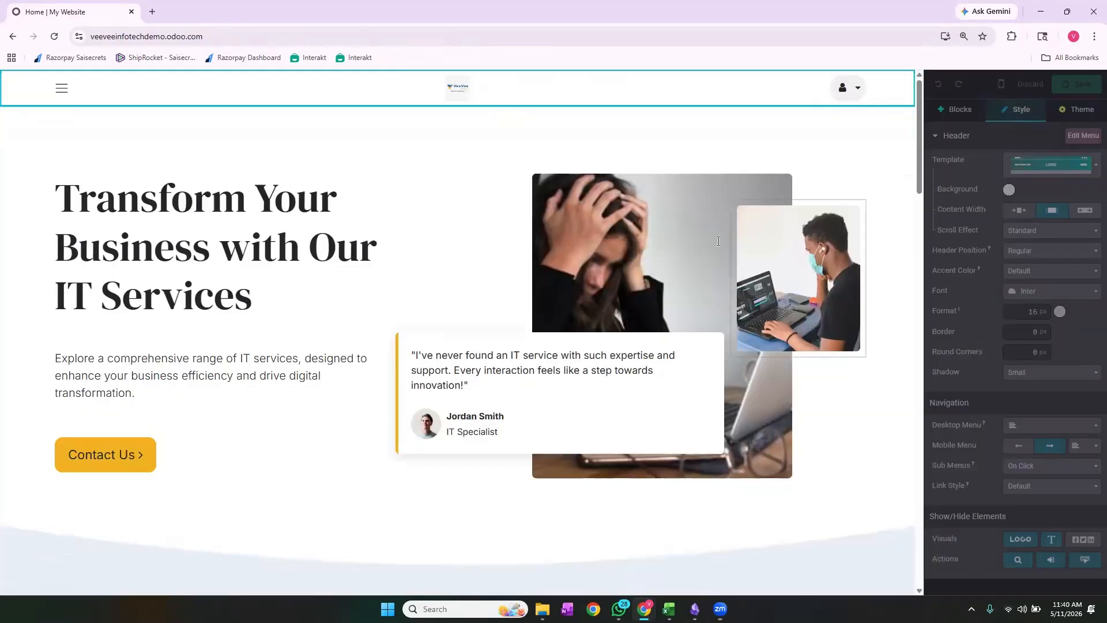
pyautogui.click(65, 87)
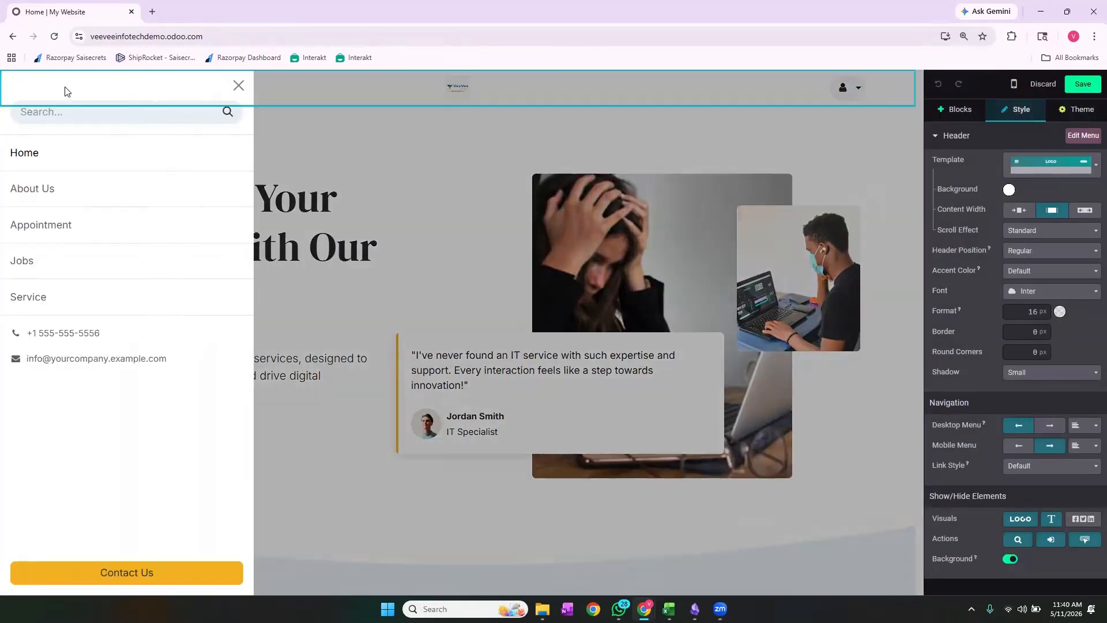
pyautogui.click(435, 134)
# Step: Try the two-row header template with the white bar and info strip, apply Rounded Box Menu instead, and save the homepage
pyautogui.click(1051, 164)
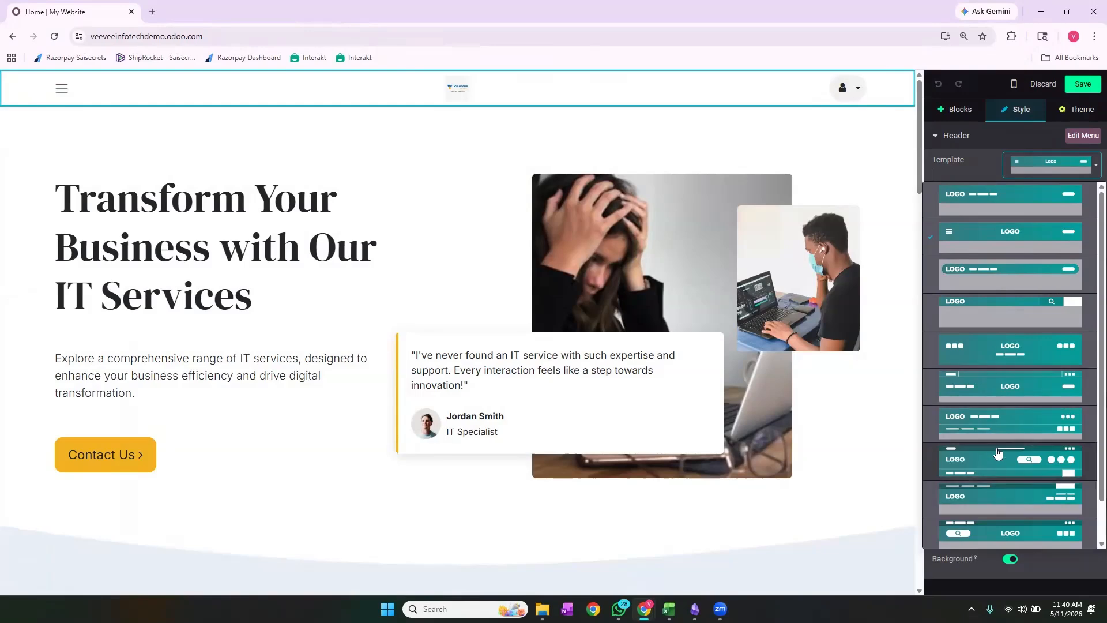
pyautogui.click(1002, 430)
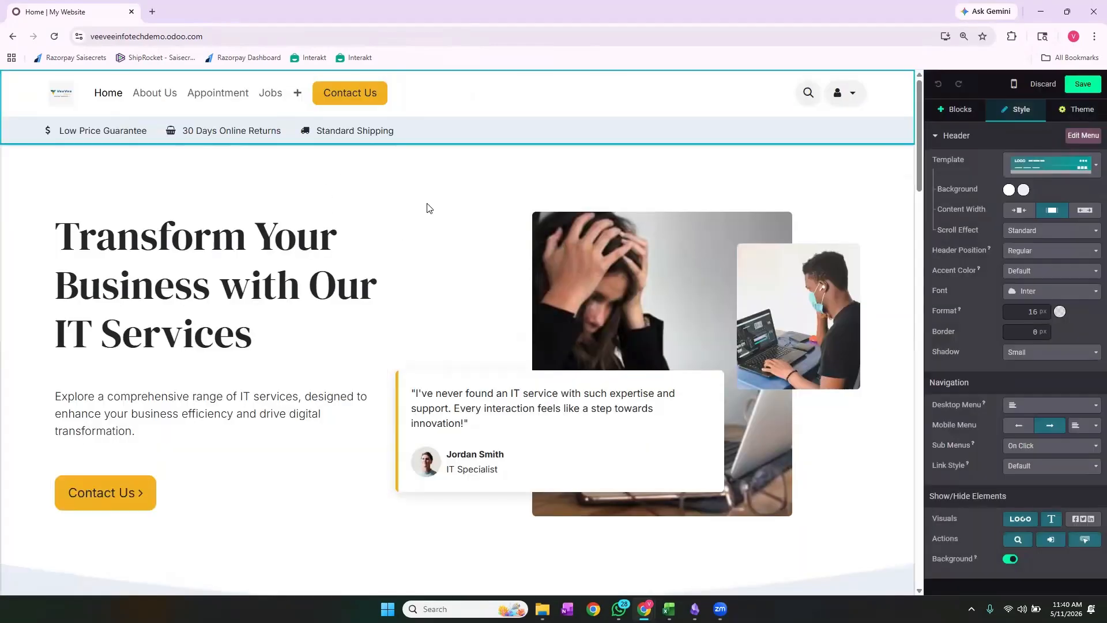
pyautogui.click(1051, 164)
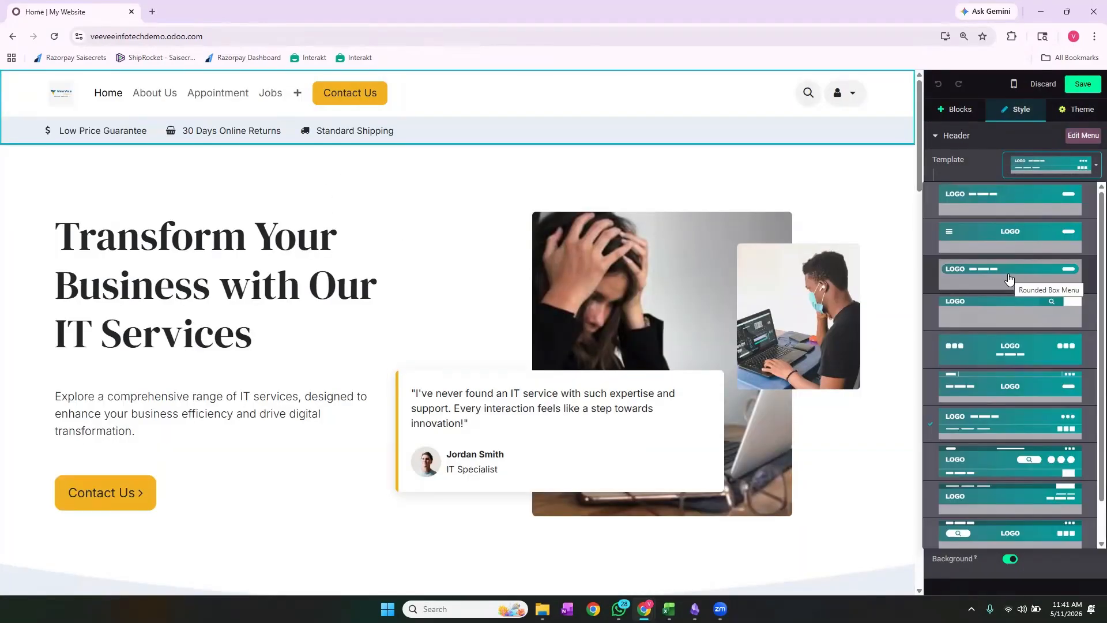
pyautogui.click(1008, 279)
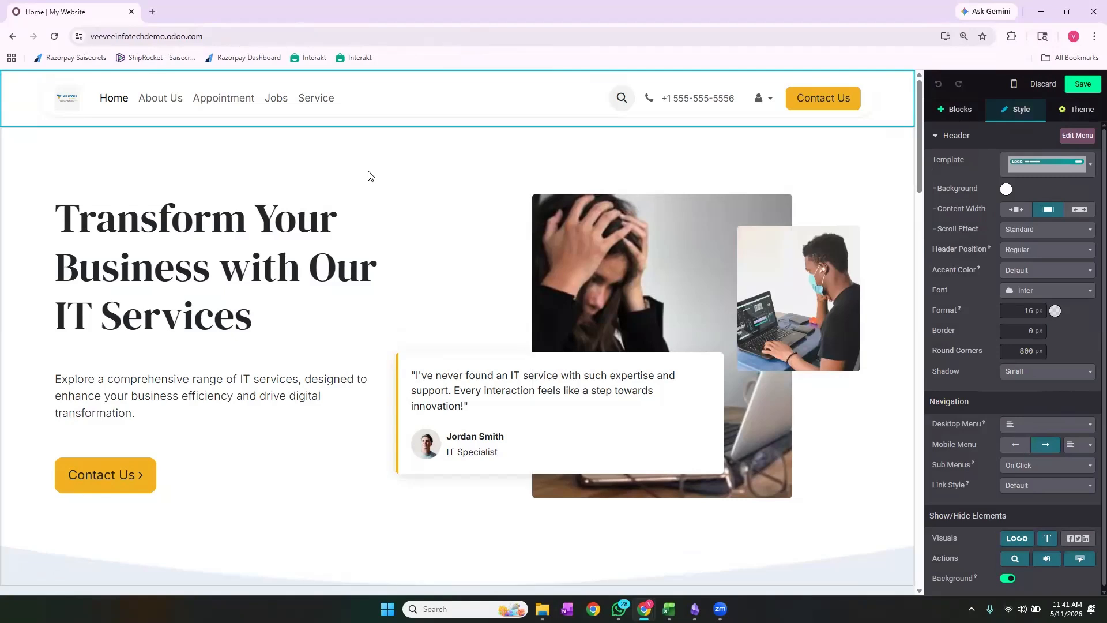
pyautogui.click(1082, 85)
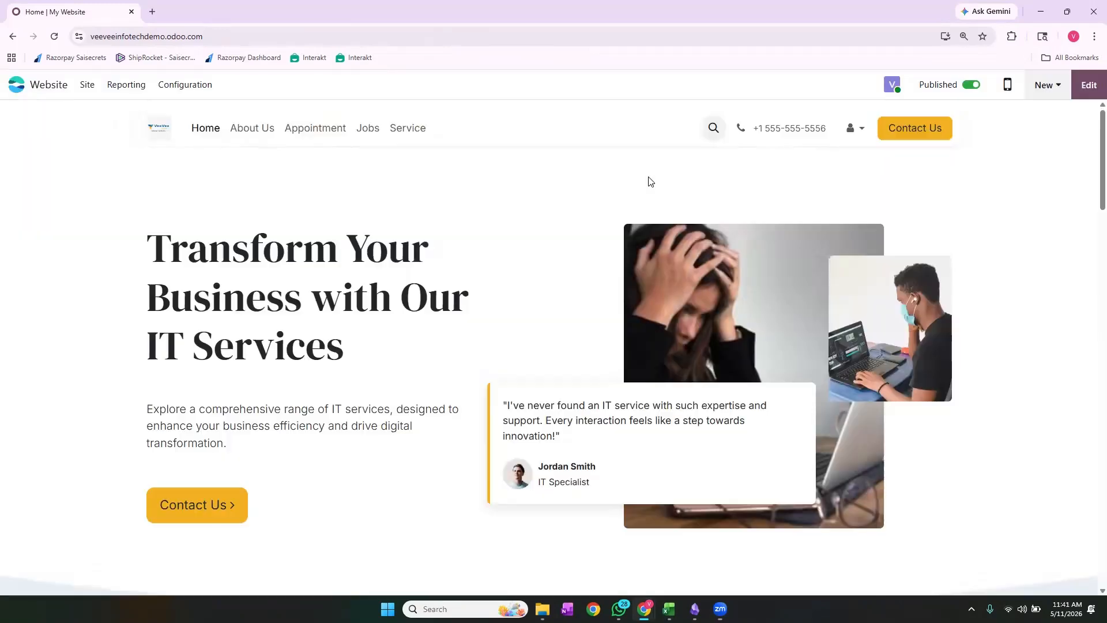
# Step: Reopen the homepage for editing, review the available header templates, and save with the same template
pyautogui.click(1093, 83)
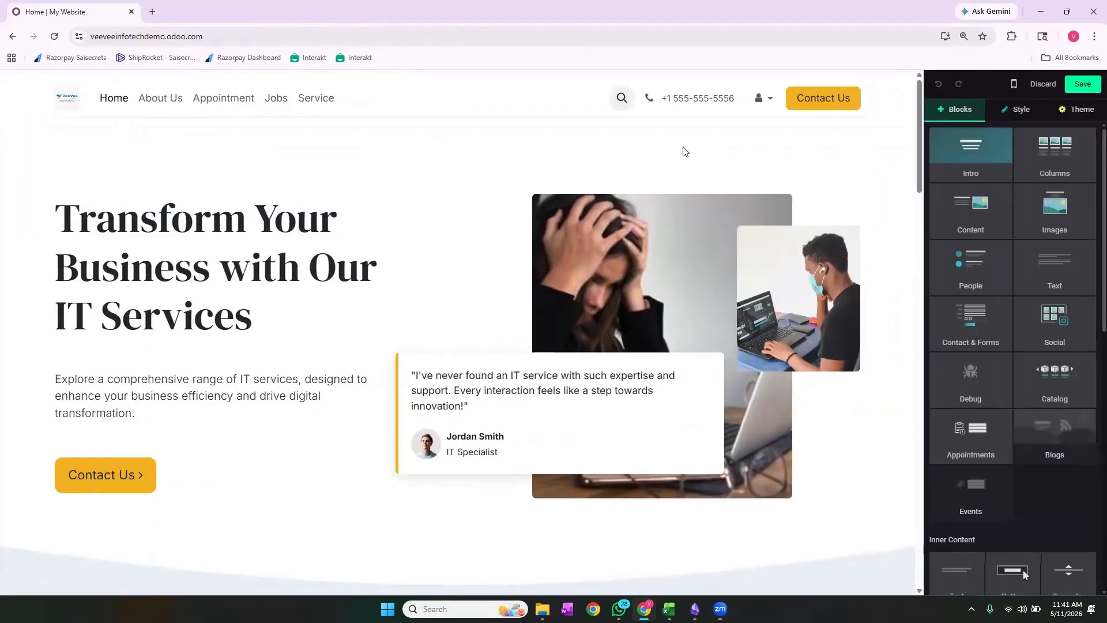
pyautogui.click(536, 109)
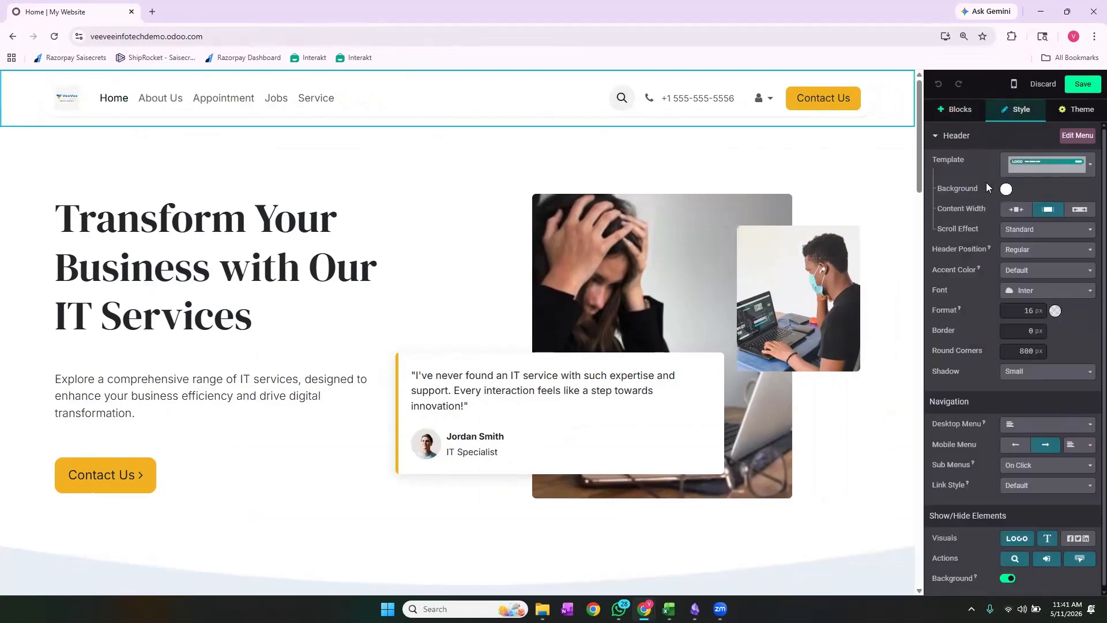
pyautogui.click(1091, 171)
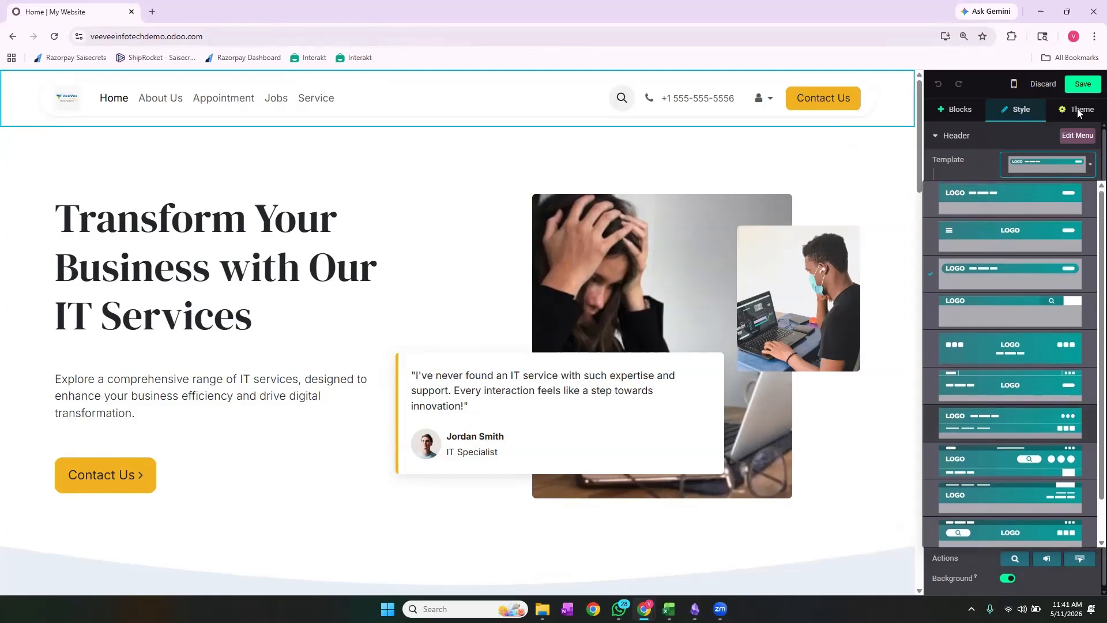
pyautogui.click(1082, 88)
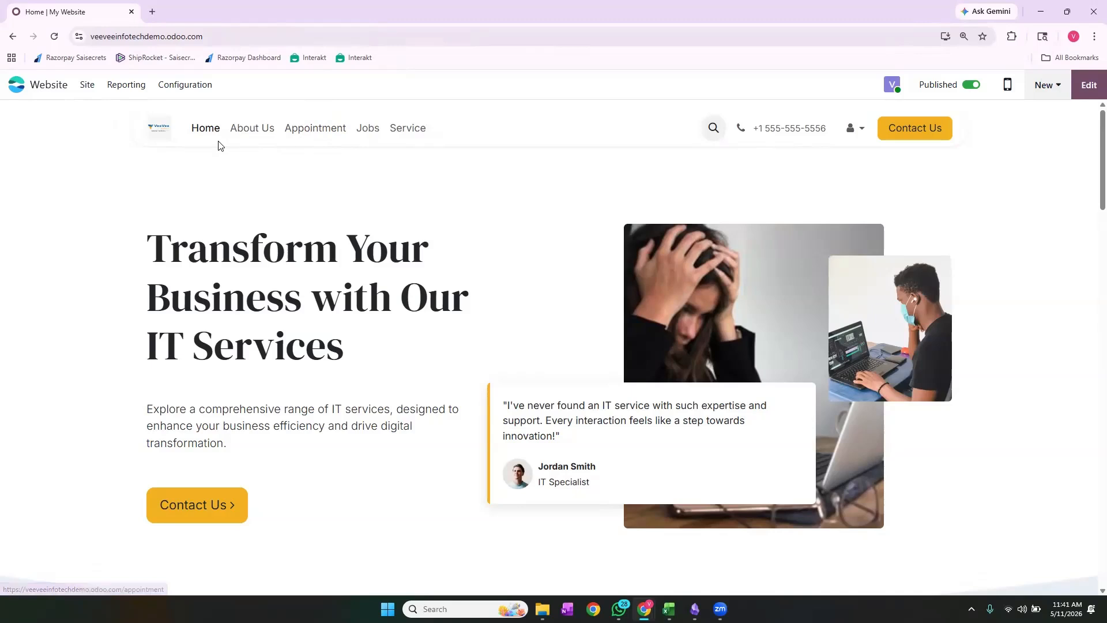
# Step: Review the site's menu items in the Menu Editor, save them as they are, and view the Appointment page
pyautogui.click(87, 93)
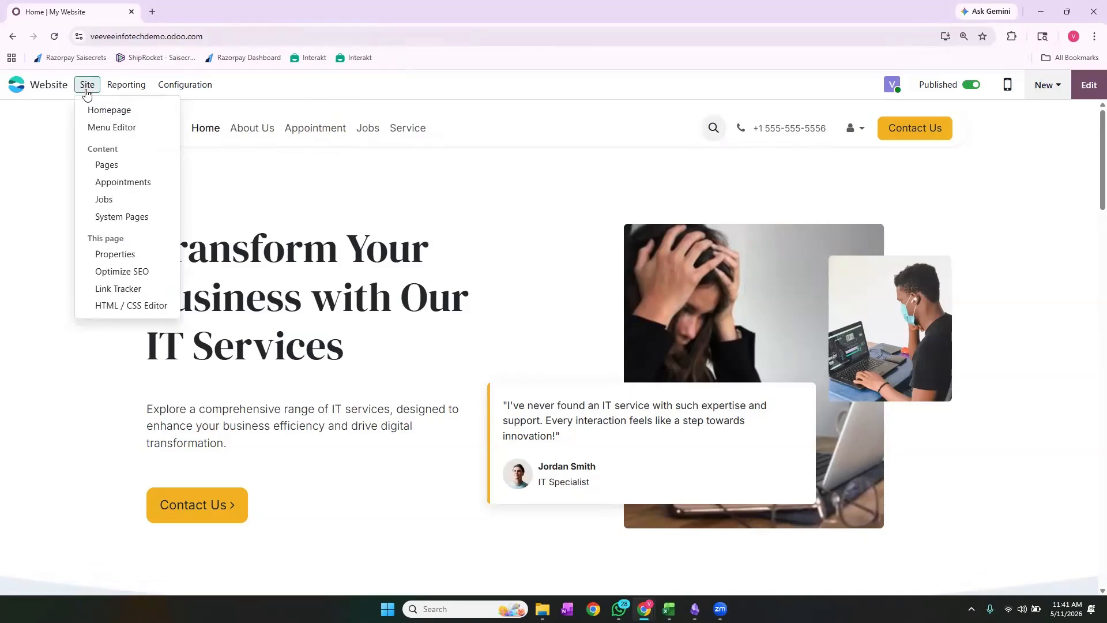
pyautogui.click(107, 128)
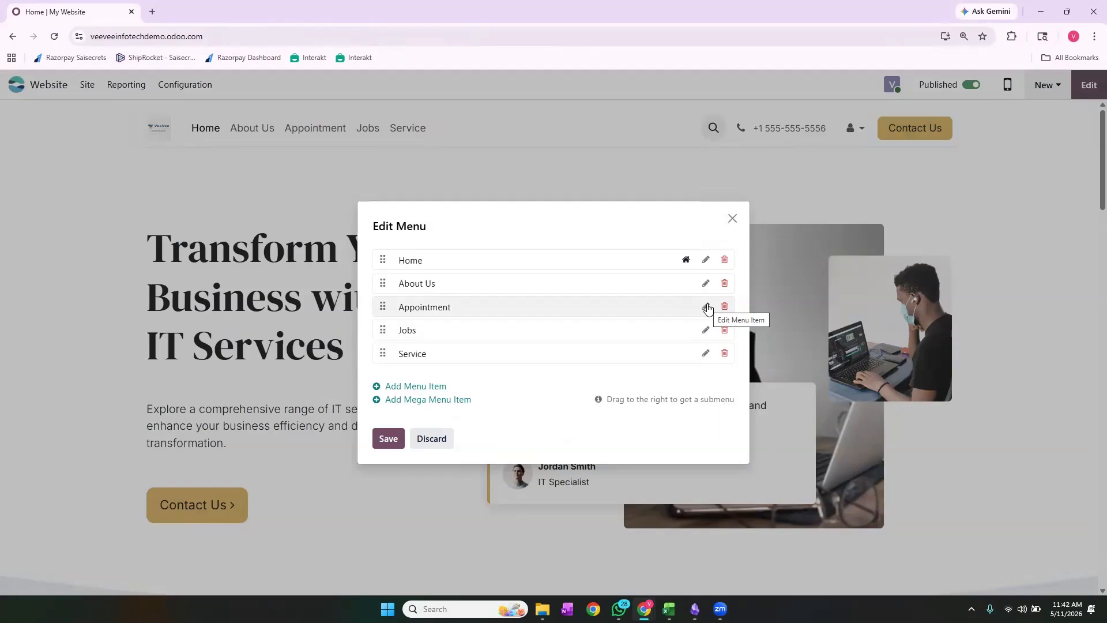
pyautogui.click(389, 438)
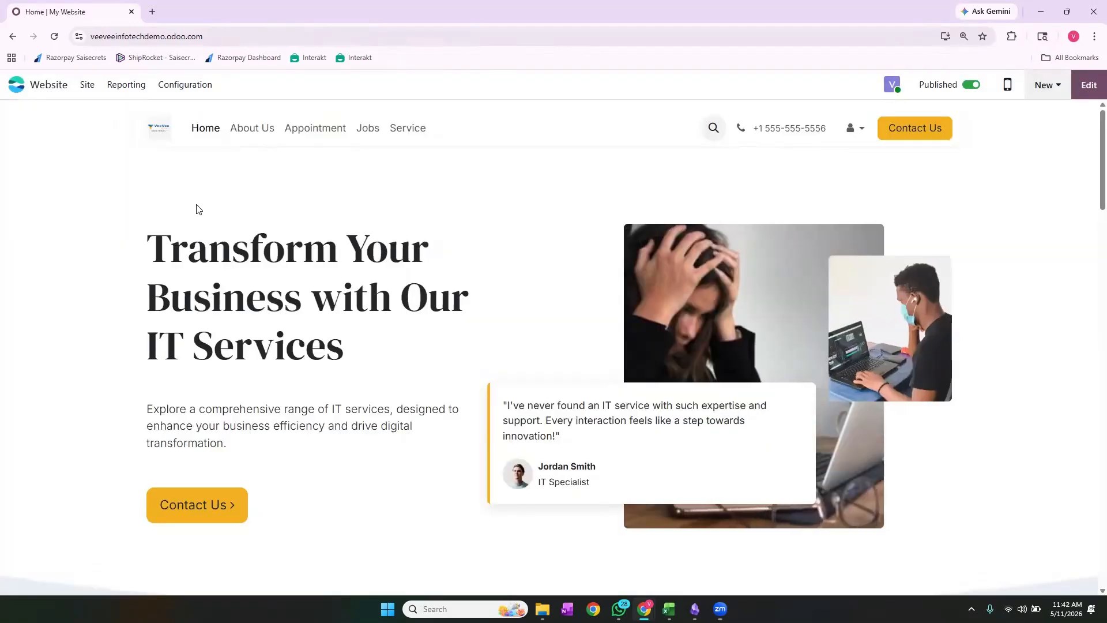
pyautogui.click(335, 130)
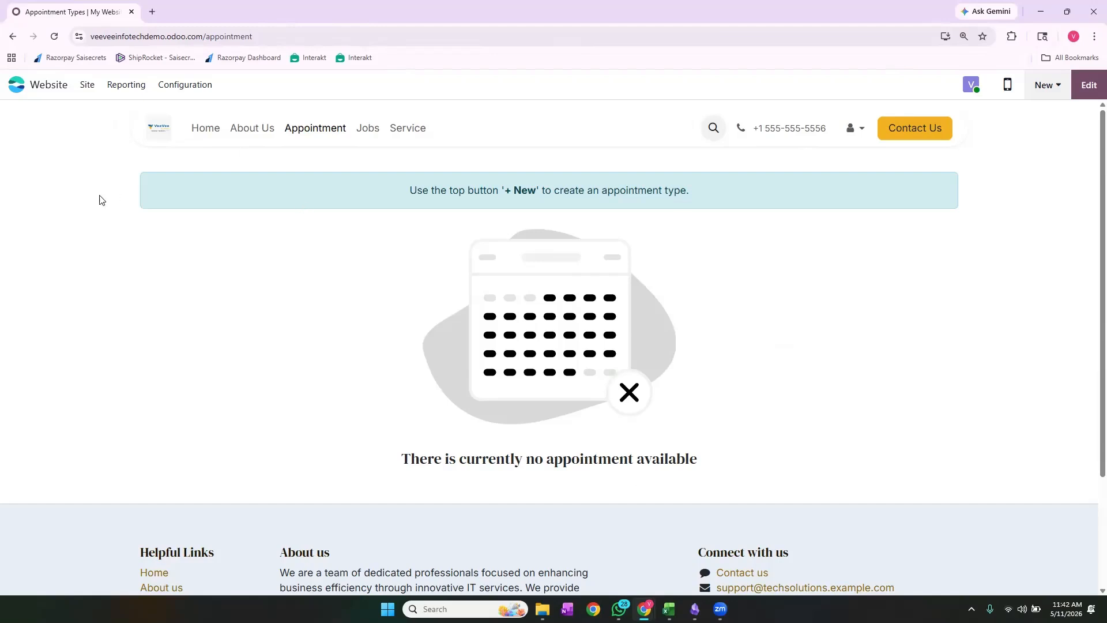
# Step: Delete the Appointment item from the website menu in the Menu Editor
pyautogui.click(87, 86)
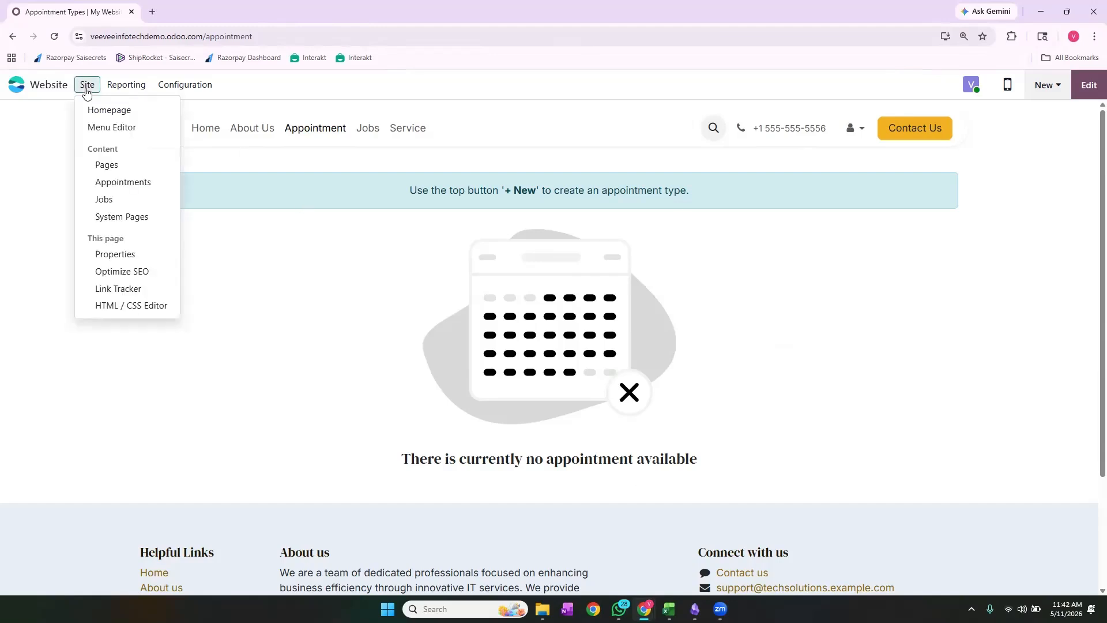
pyautogui.click(98, 132)
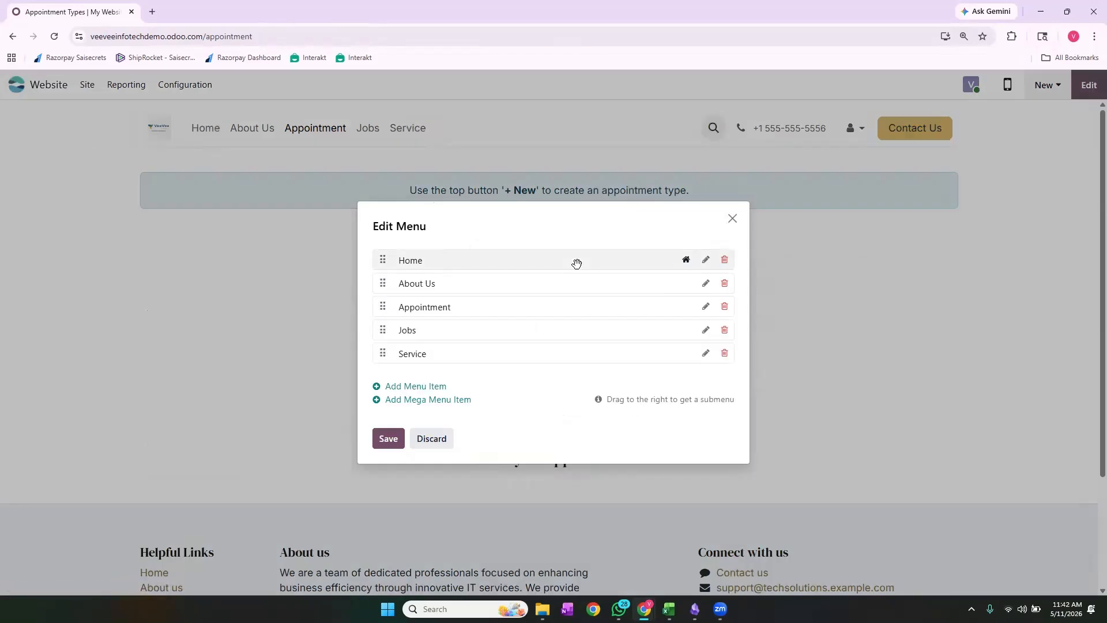
pyautogui.click(724, 306)
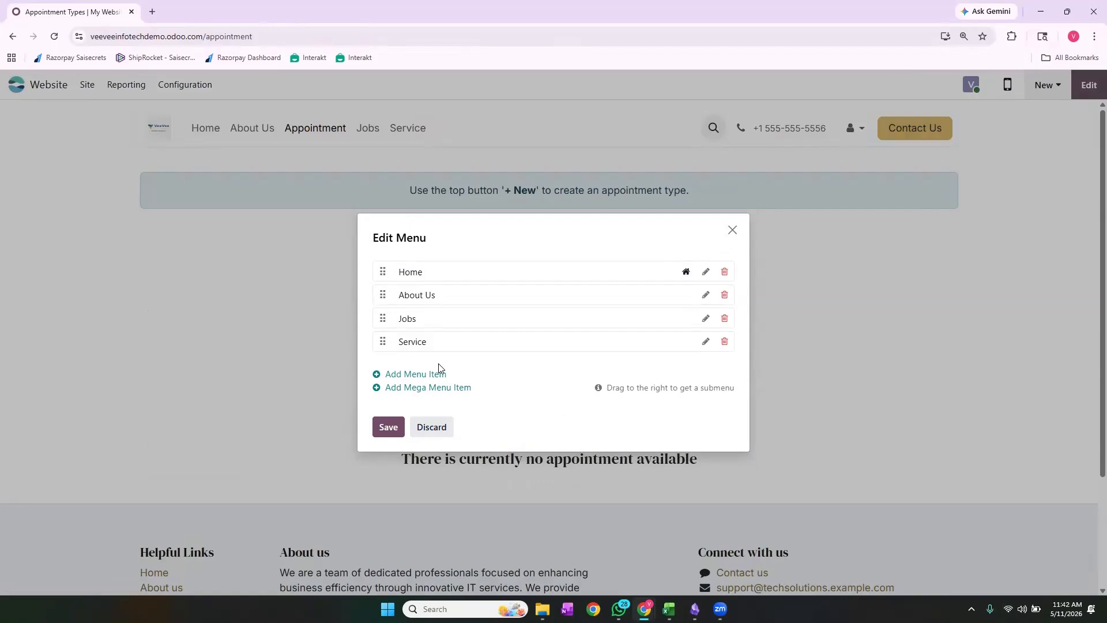
# Step: Add a menu item titled "Contact us" and save the website menu
pyautogui.click(424, 377)
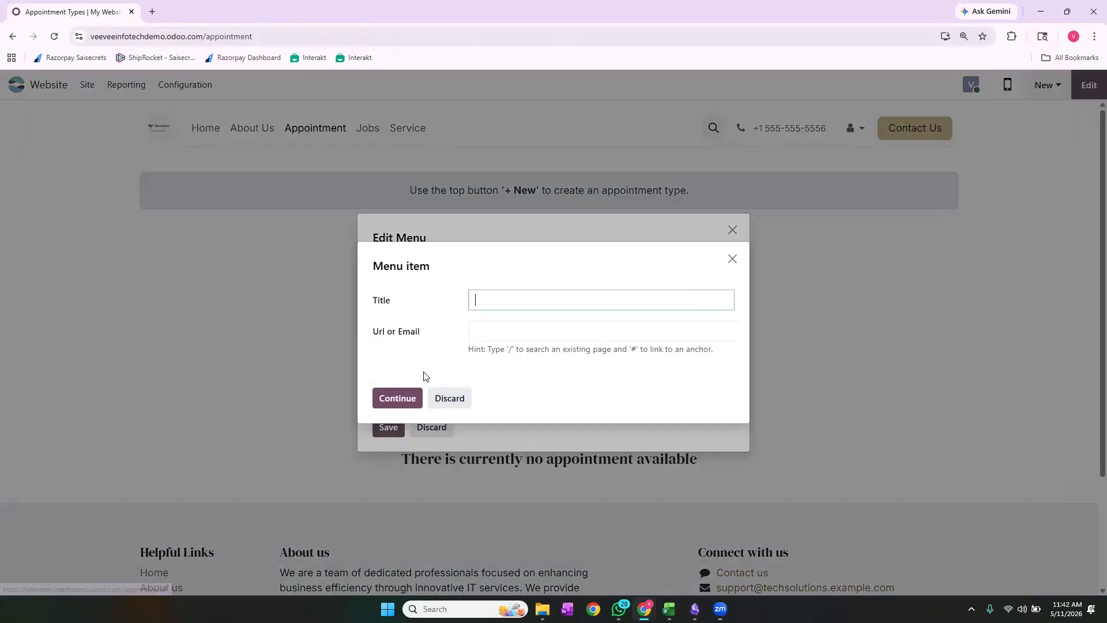
pyautogui.write('Co')
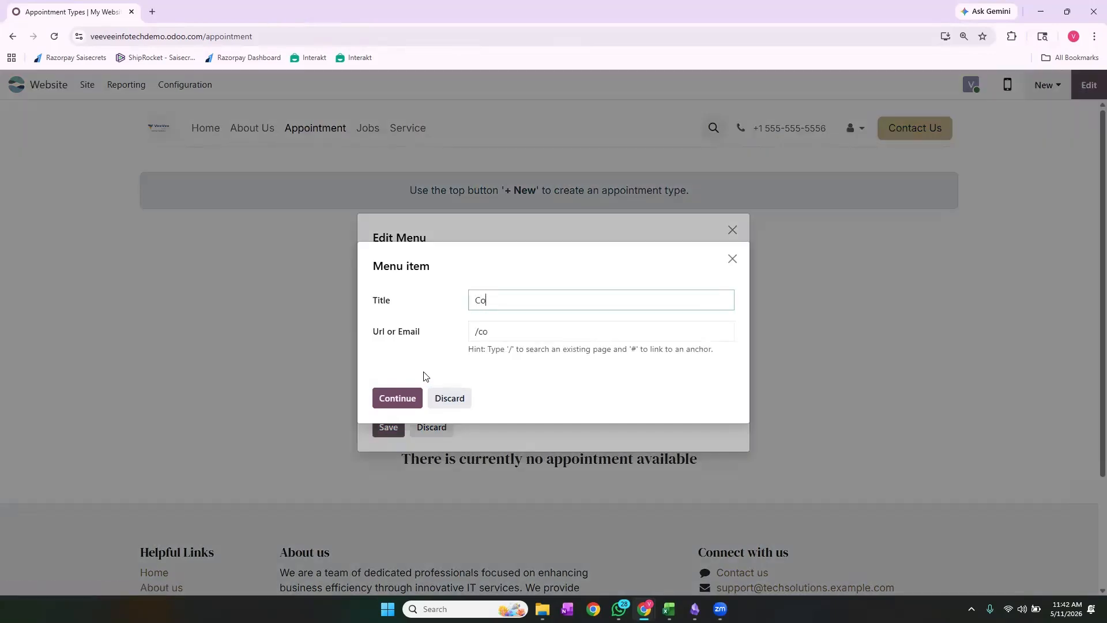
pyautogui.write('ntact us')
pyautogui.click(396, 403)
pyautogui.click(388, 437)
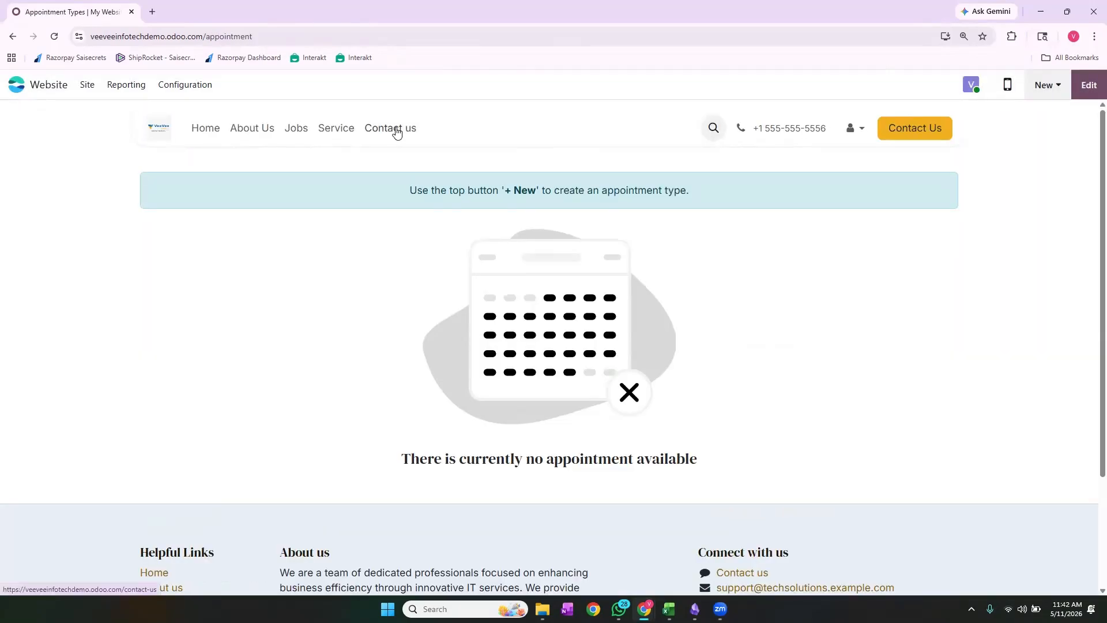
# Step: Open the new Contact us menu link and create its missing page from the Blank Page template
pyautogui.click(395, 127)
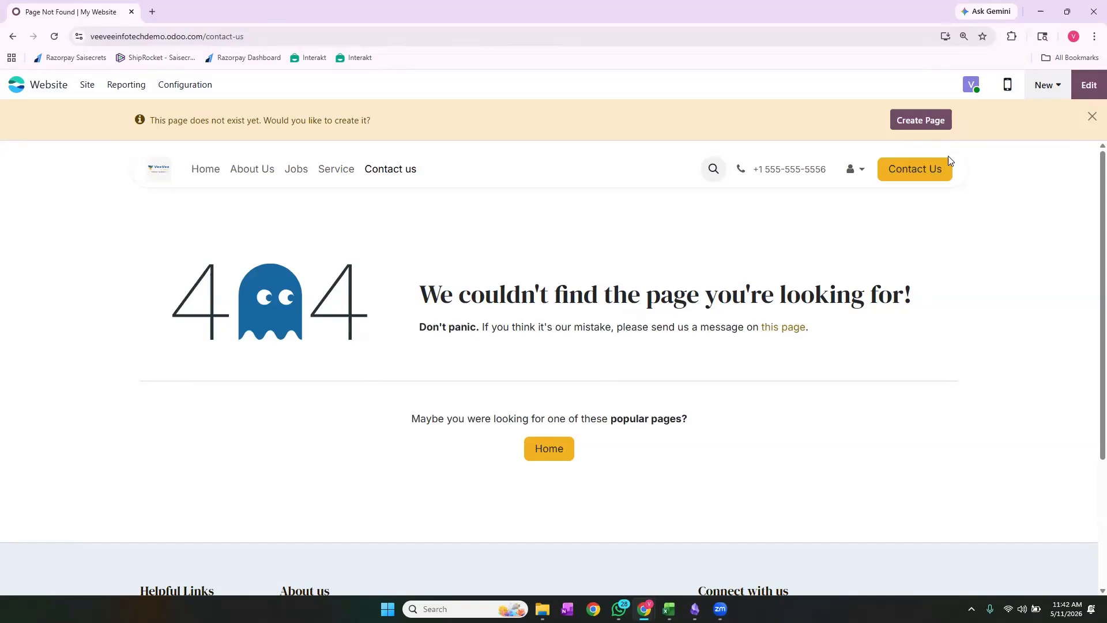
pyautogui.click(928, 124)
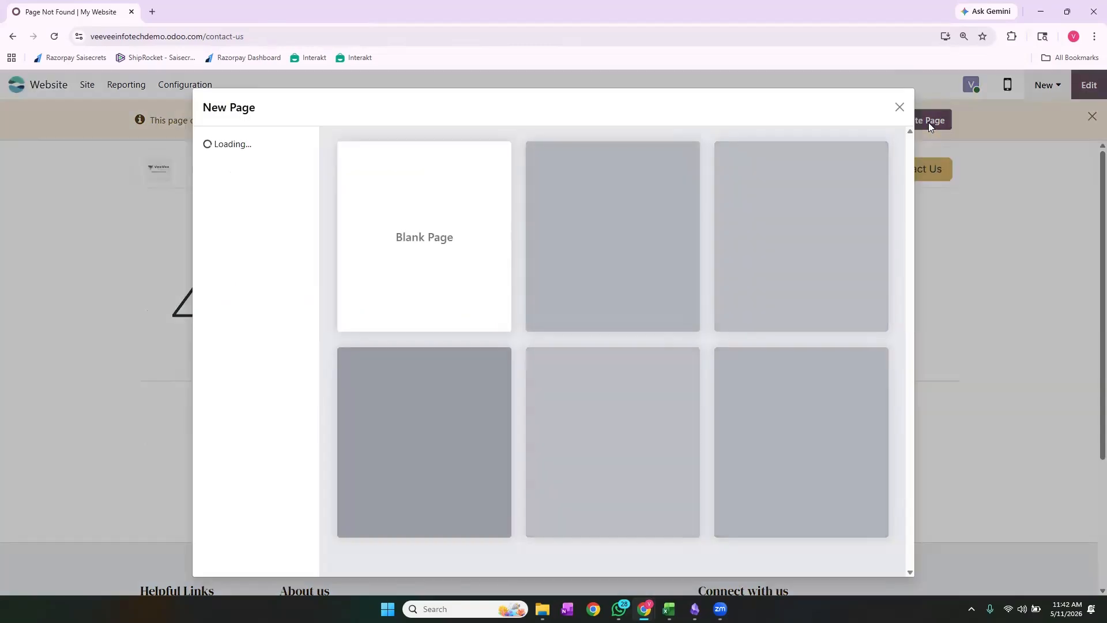
pyautogui.scroll(-4, 526, 312)
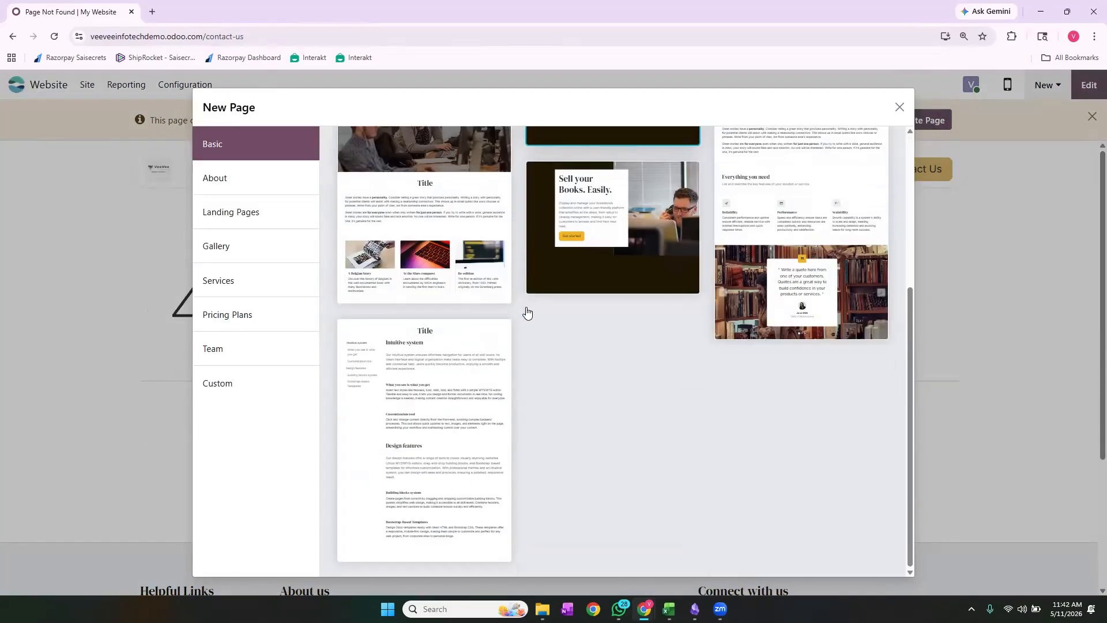
pyautogui.scroll(4, 526, 312)
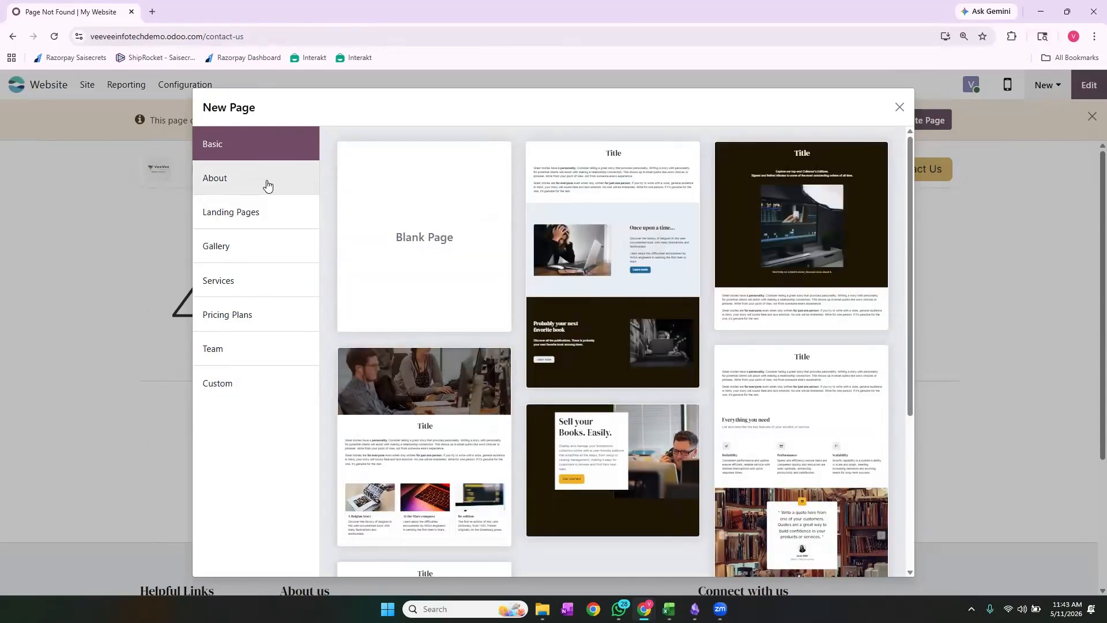
pyautogui.click(394, 241)
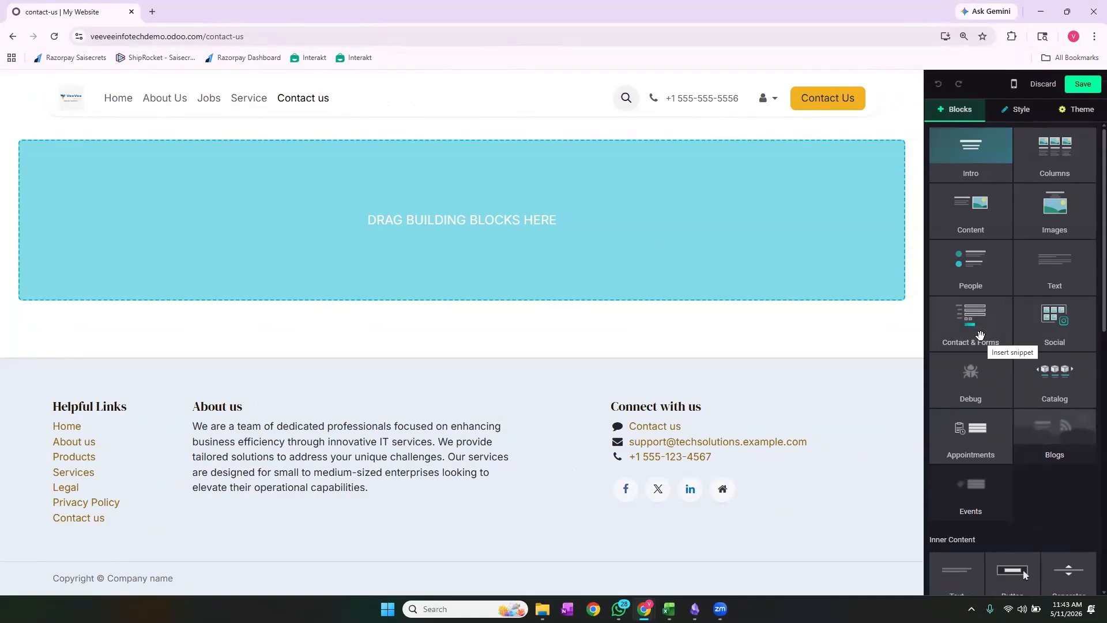
# Step: Add the Contact & Forms block titled "Contact Us" with email, phone, office details and a photo to the blank page
pyautogui.moveTo(980, 334); pyautogui.dragTo(685, 220)
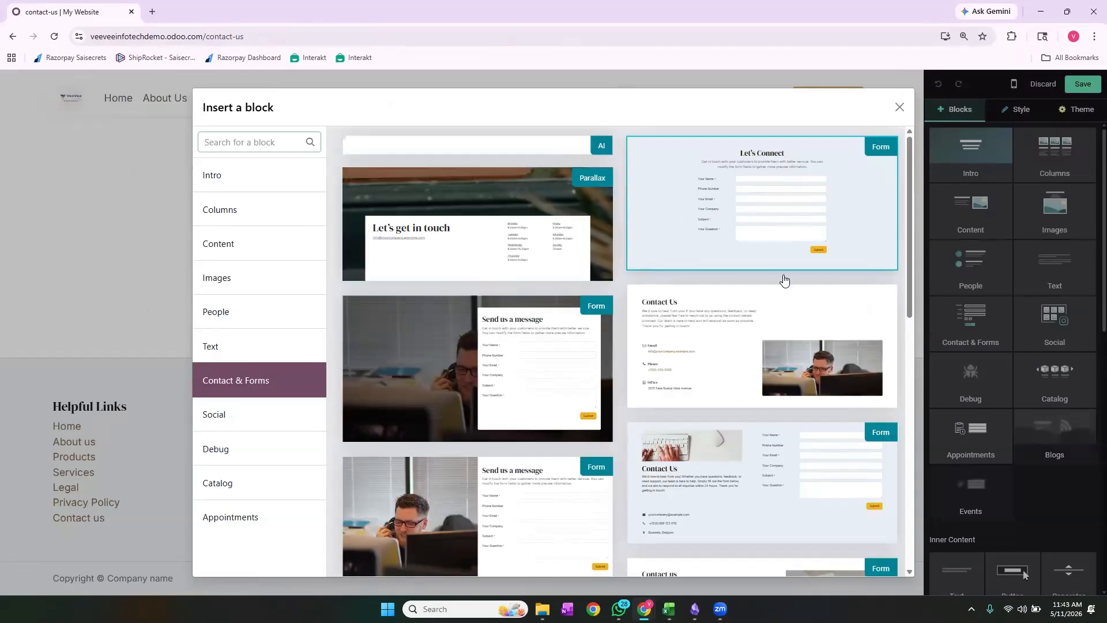
pyautogui.scroll(-10, 692, 323)
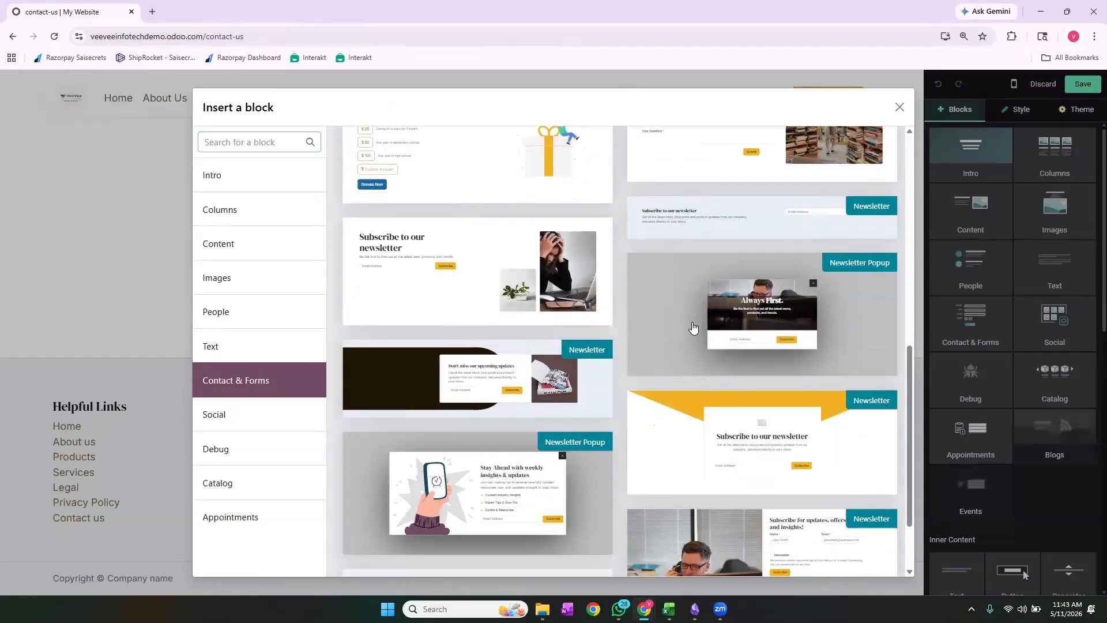
pyautogui.scroll(-2, 693, 327)
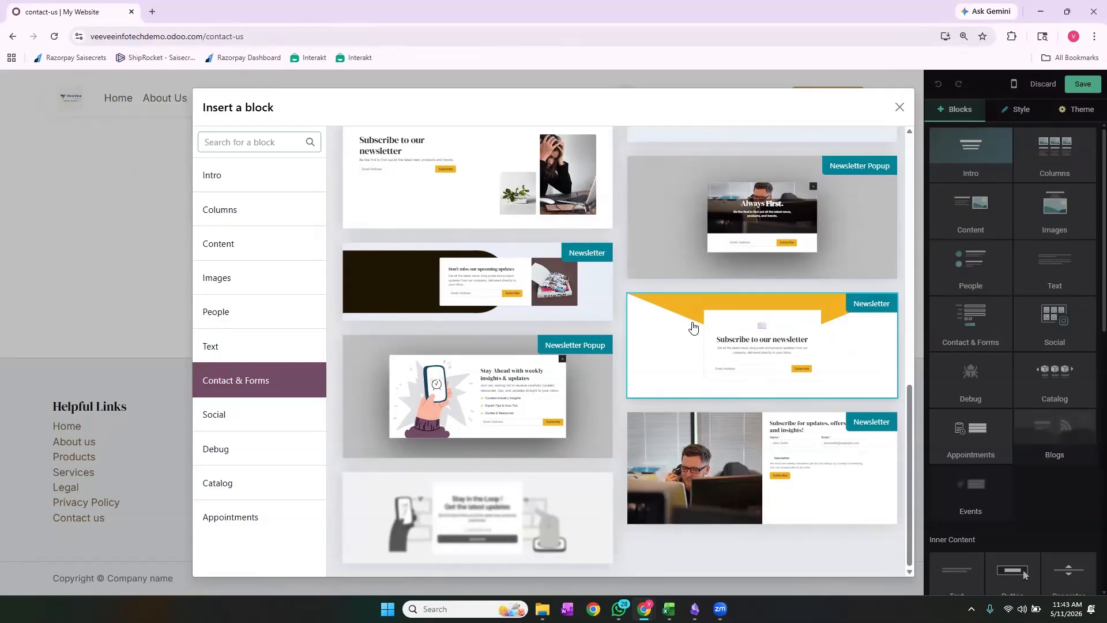
pyautogui.scroll(10, 693, 327)
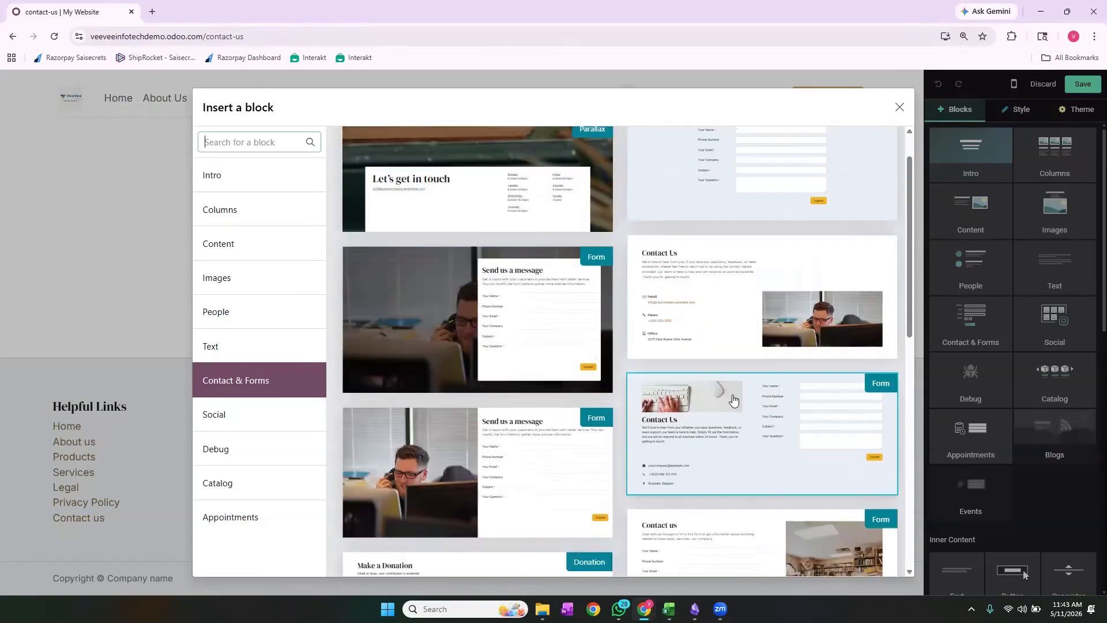
pyautogui.scroll(1, 735, 441)
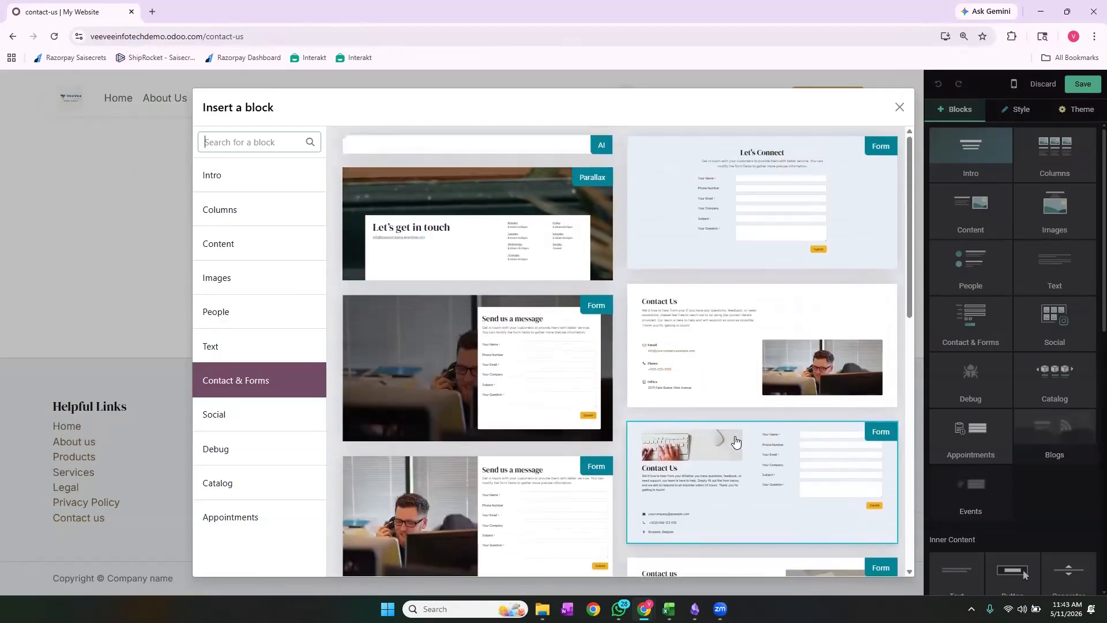
pyautogui.click(732, 373)
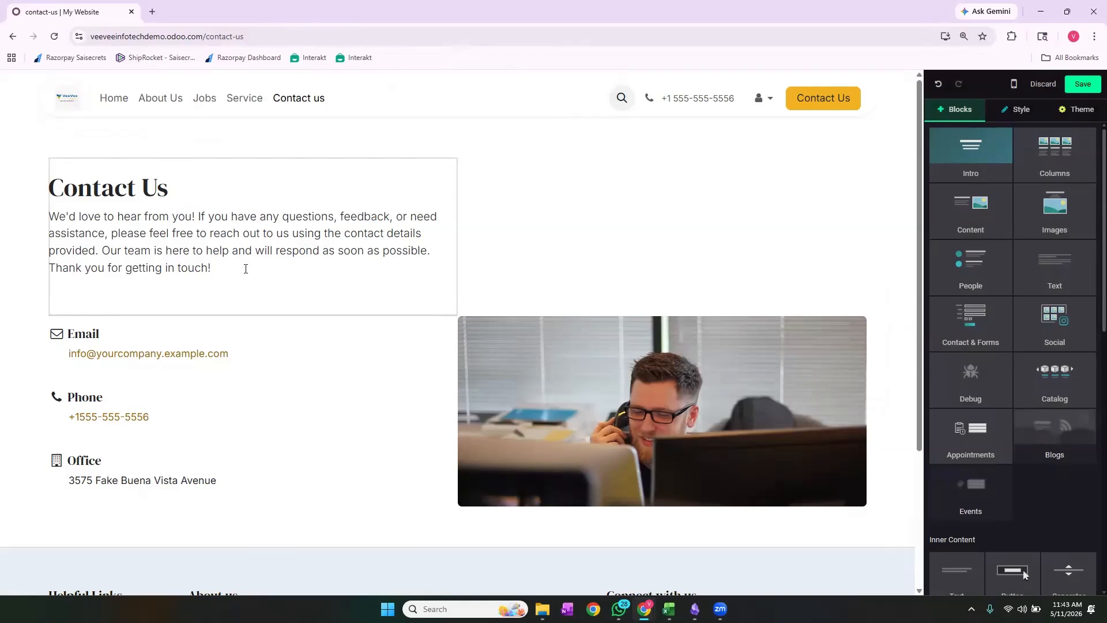
# Step: Replace the introductory paragraph under the Contact Us heading with AI-generated text using the prompt "contact us content for suitable for veevee infotech"
pyautogui.moveTo(224, 266); pyautogui.dragTo(43, 216)
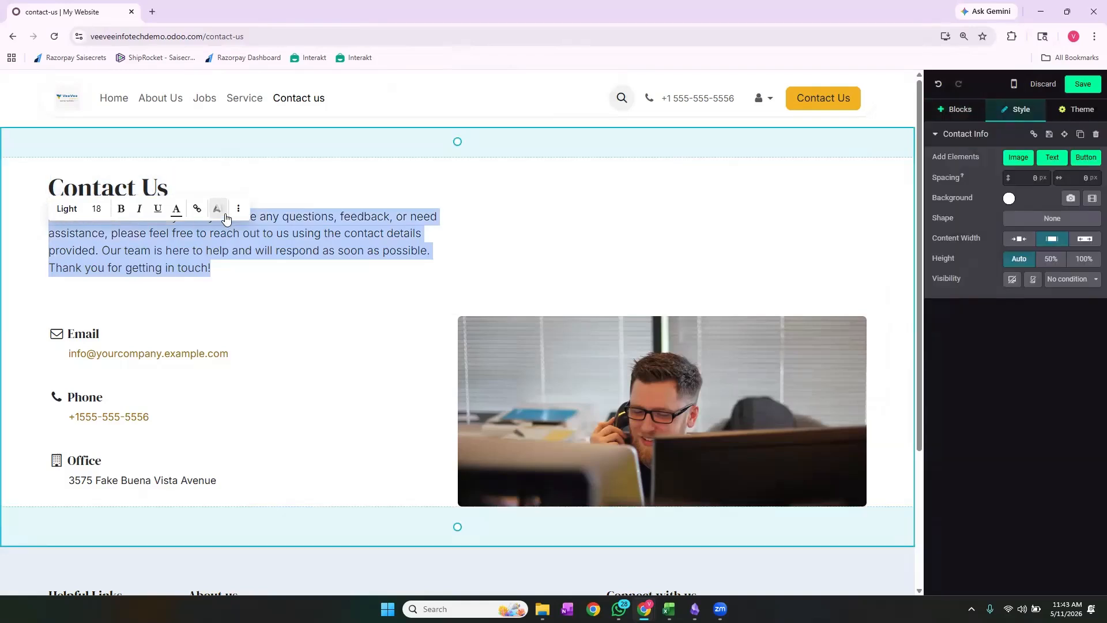
pyautogui.click(224, 217)
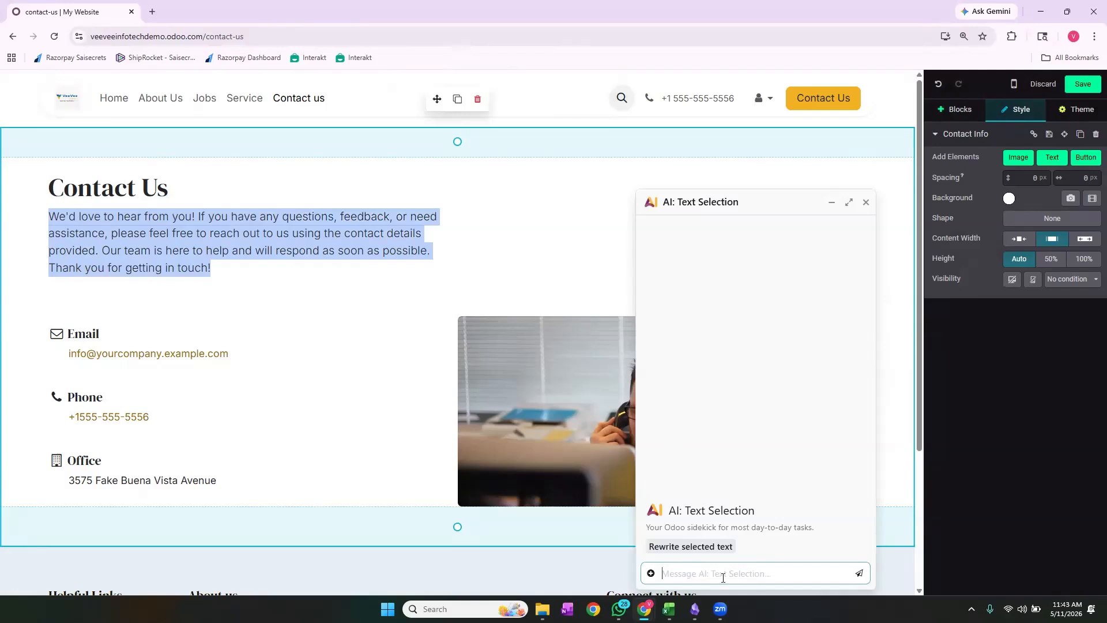
pyautogui.write('contact us')
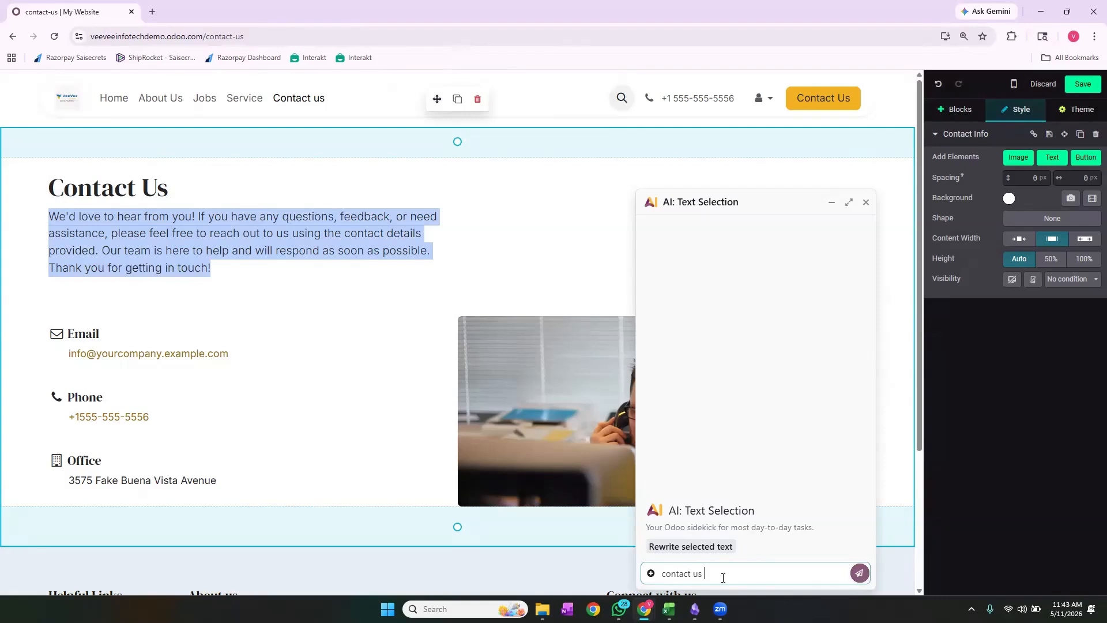
pyautogui.write(' content for suitable for veevee infotech')
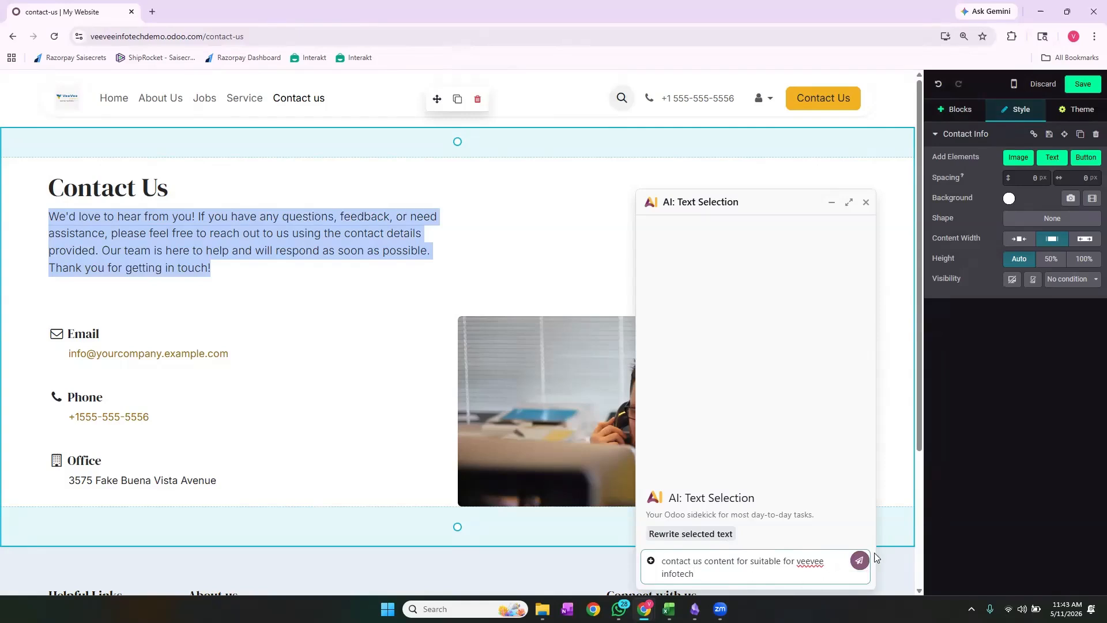
pyautogui.click(859, 560)
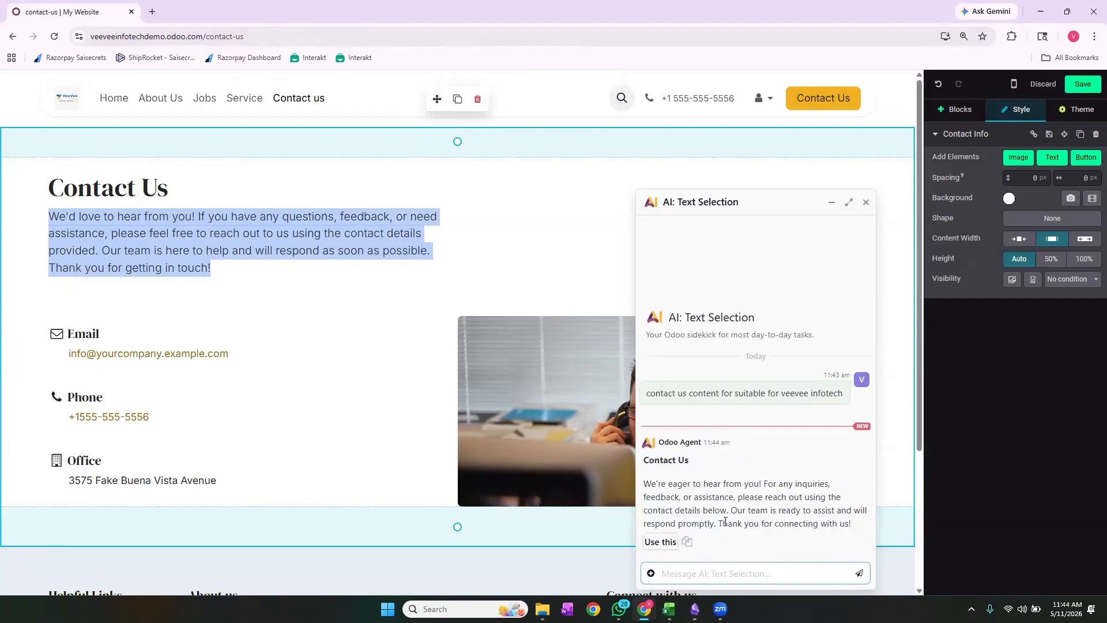
pyautogui.click(659, 542)
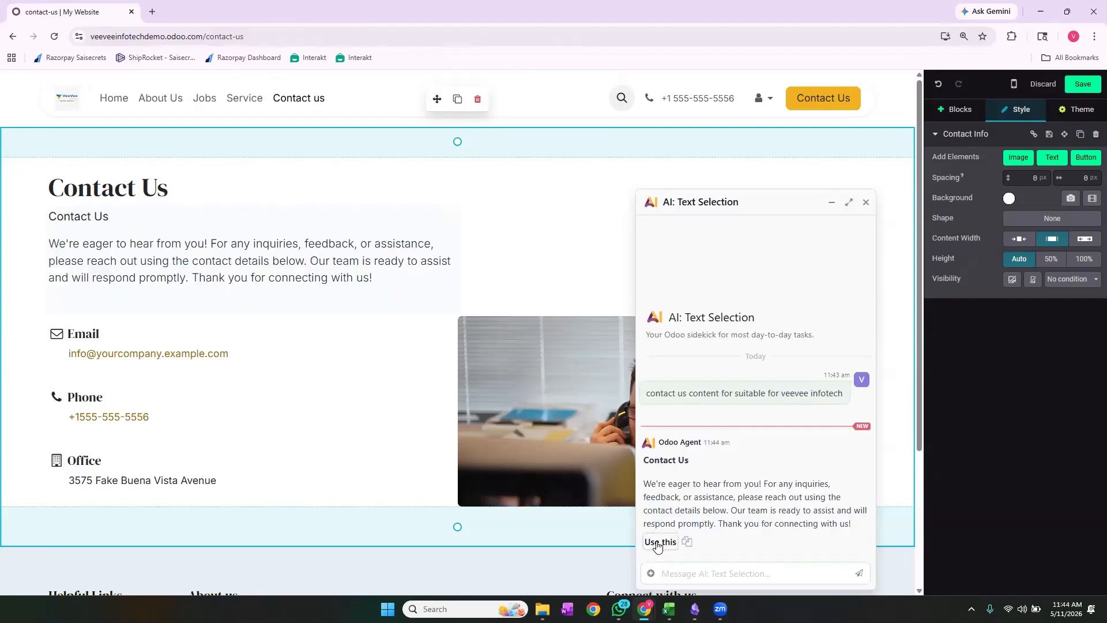
# Step: Remove the duplicate "Contact Us" line above the new paragraph, keeping the paragraph's normal text formatting
pyautogui.click(121, 224)
pyautogui.moveTo(120, 222); pyautogui.dragTo(49, 217)
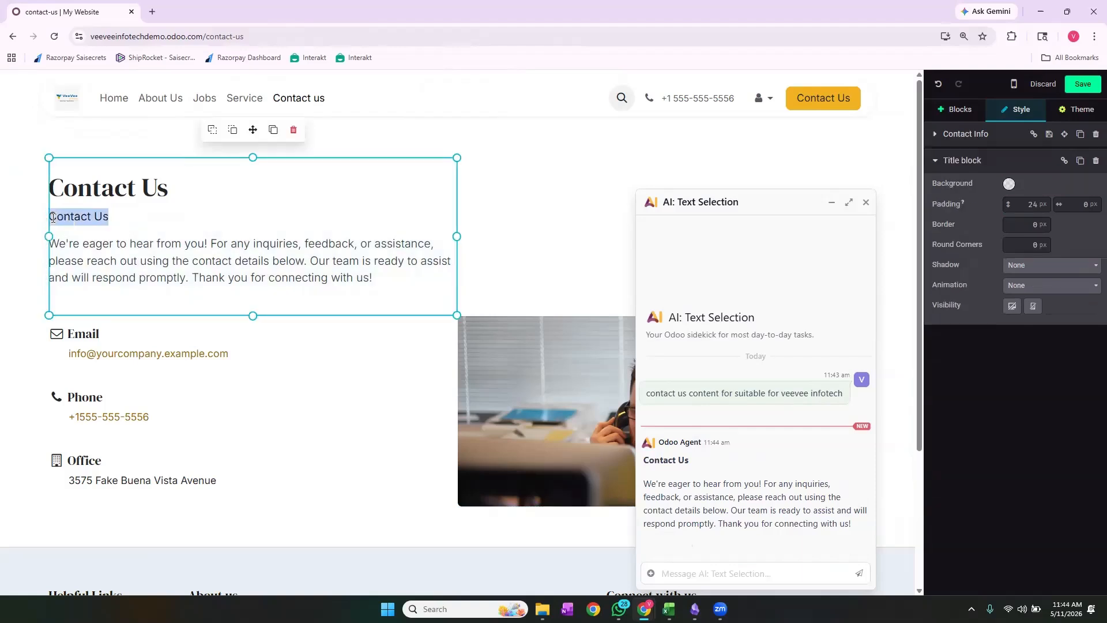
pyautogui.press('BackSpace')
pyautogui.press('Delete')
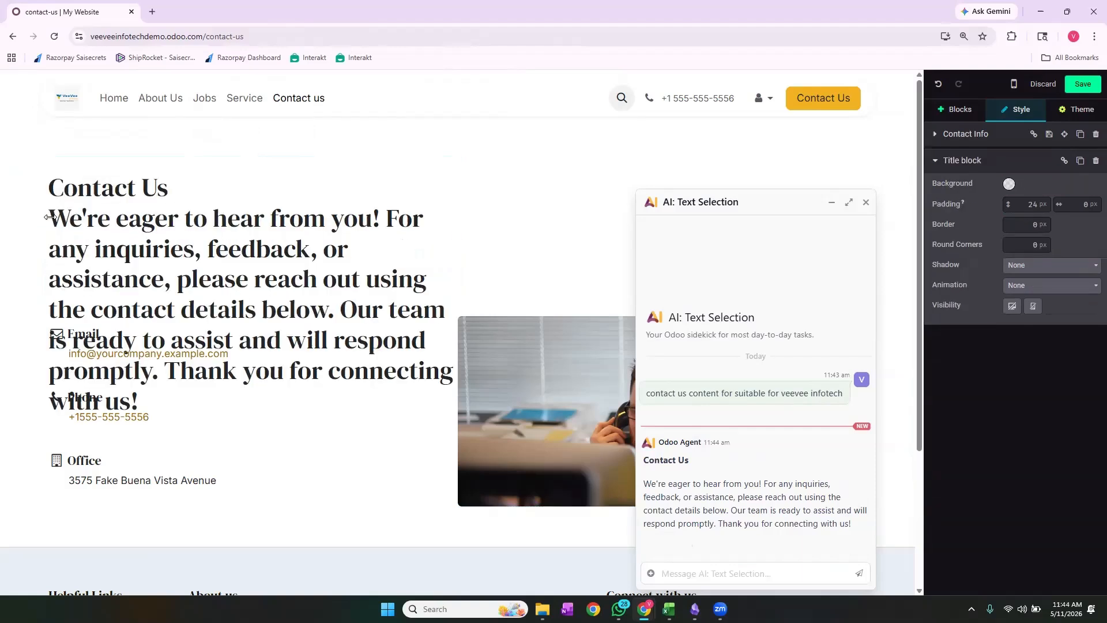
pyautogui.hotkey('ctrl', 'z')
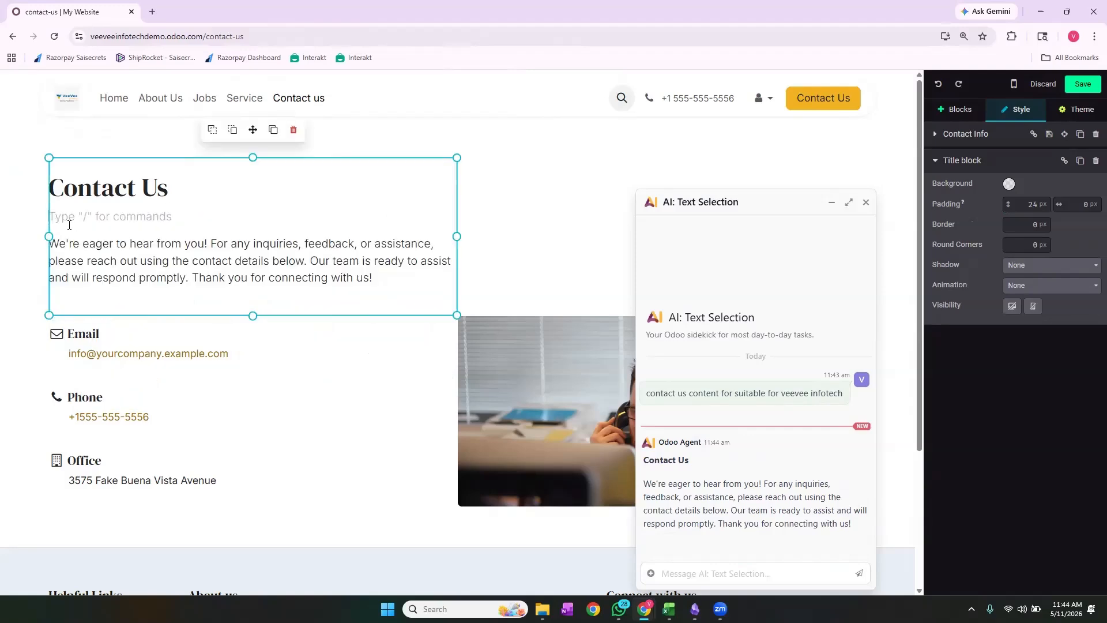
pyautogui.click(159, 294)
# Step: Change the domain name in the displayed contact email to veeveeinfotech and close the AI text assistant
pyautogui.click(235, 354)
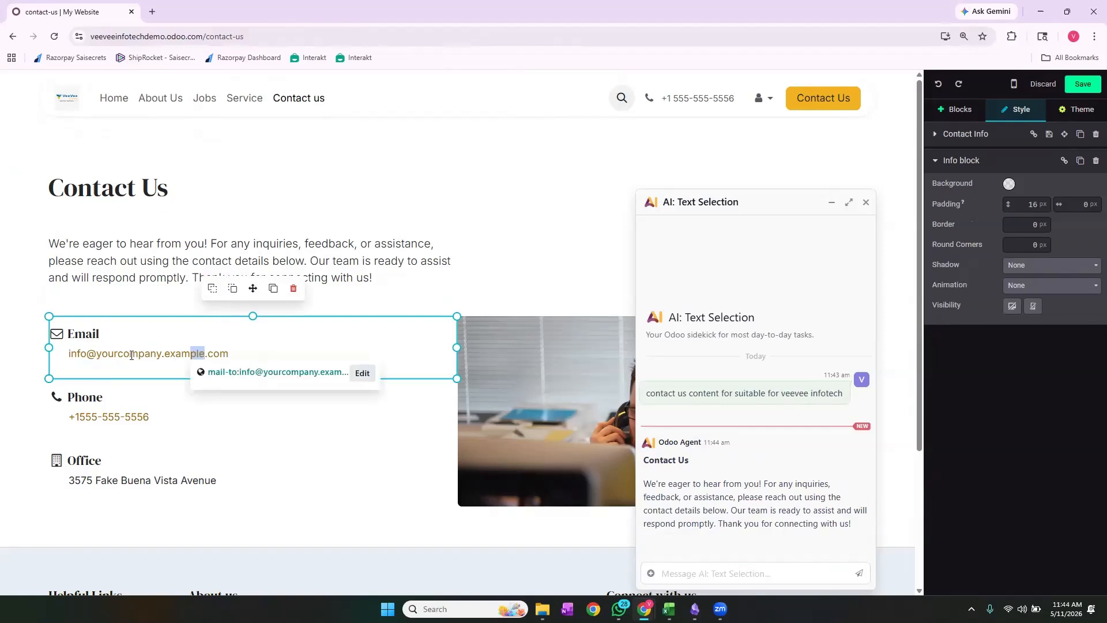
pyautogui.moveTo(205, 354); pyautogui.dragTo(98, 355)
pyautogui.write('veevee')
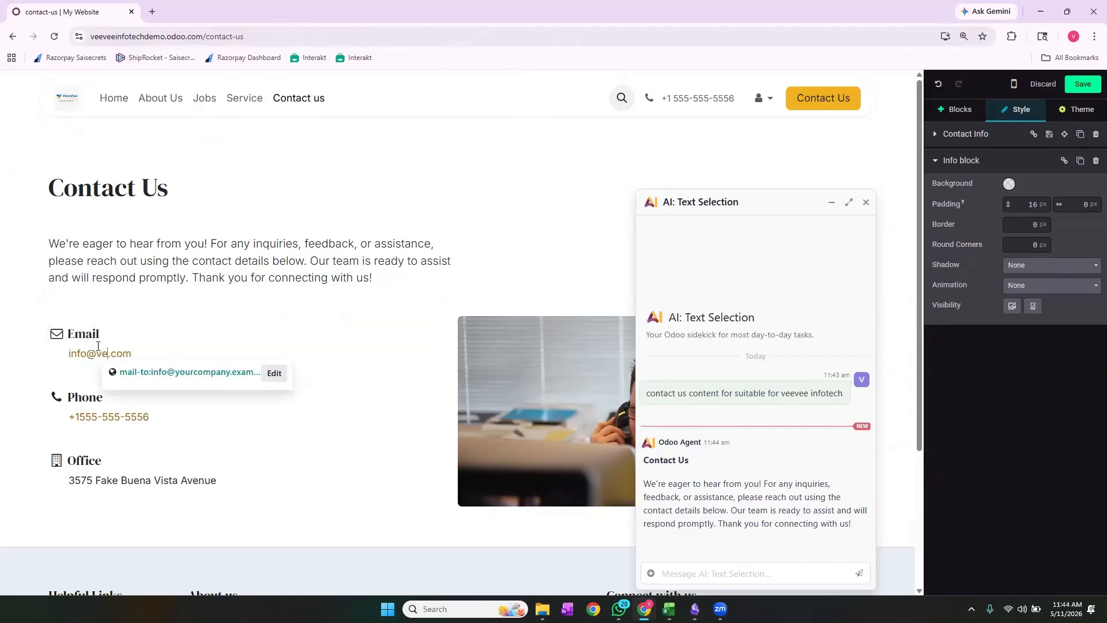
pyautogui.write('infotech')
pyautogui.click(237, 321)
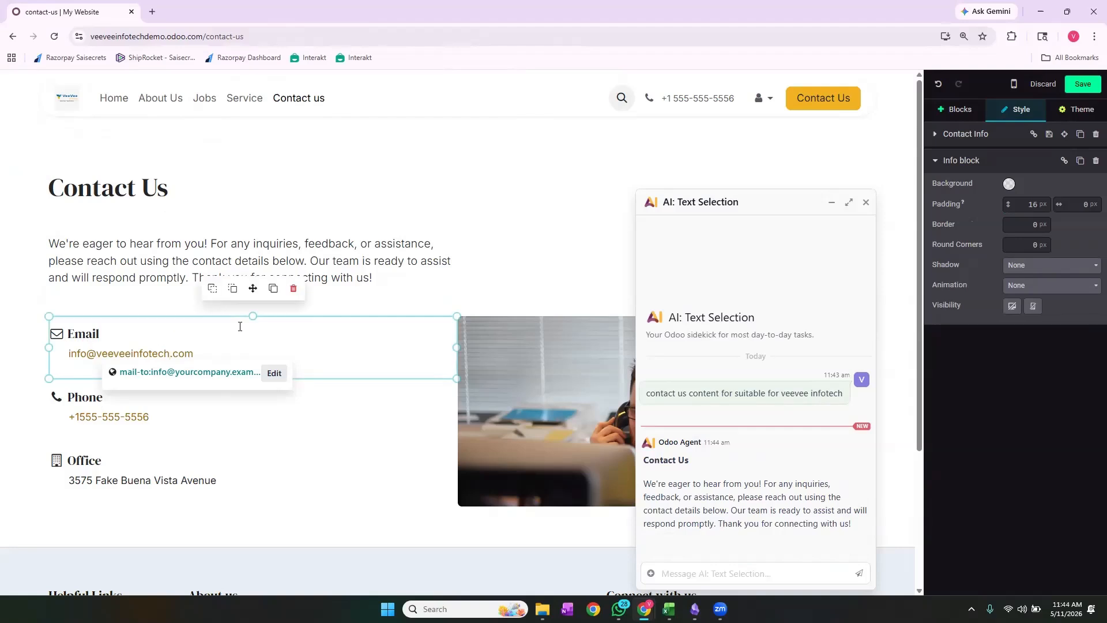
pyautogui.click(189, 424)
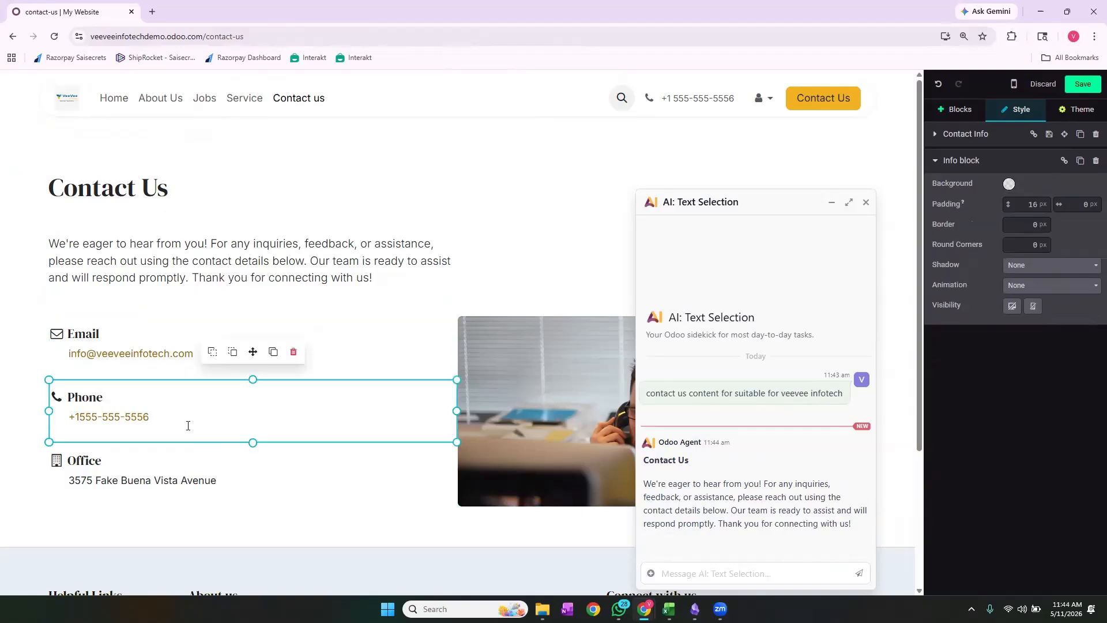
pyautogui.click(227, 476)
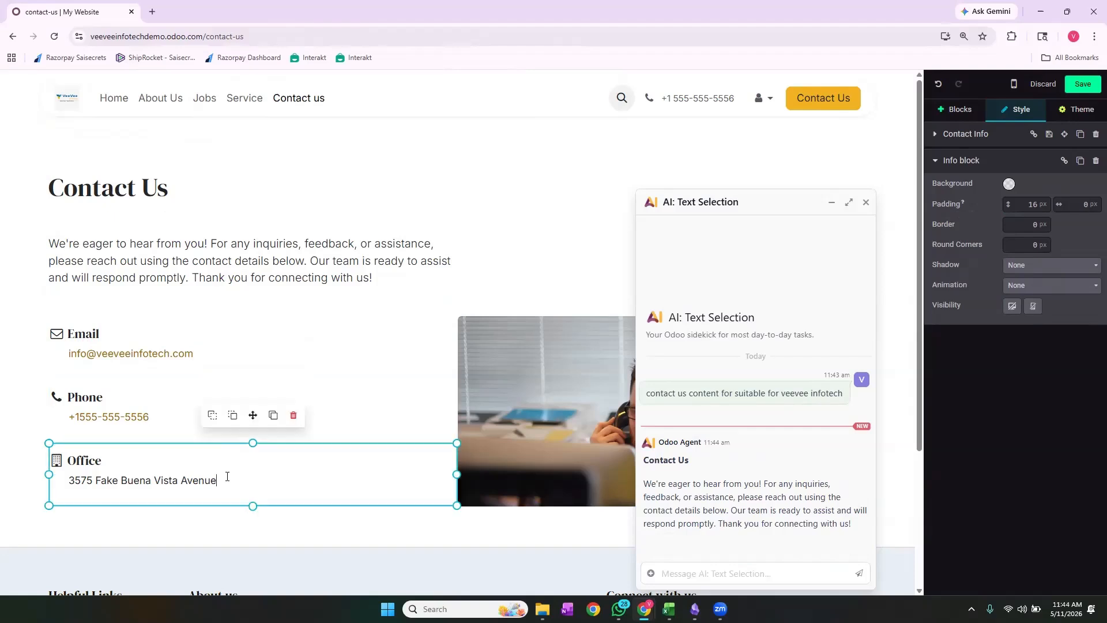
pyautogui.click(866, 202)
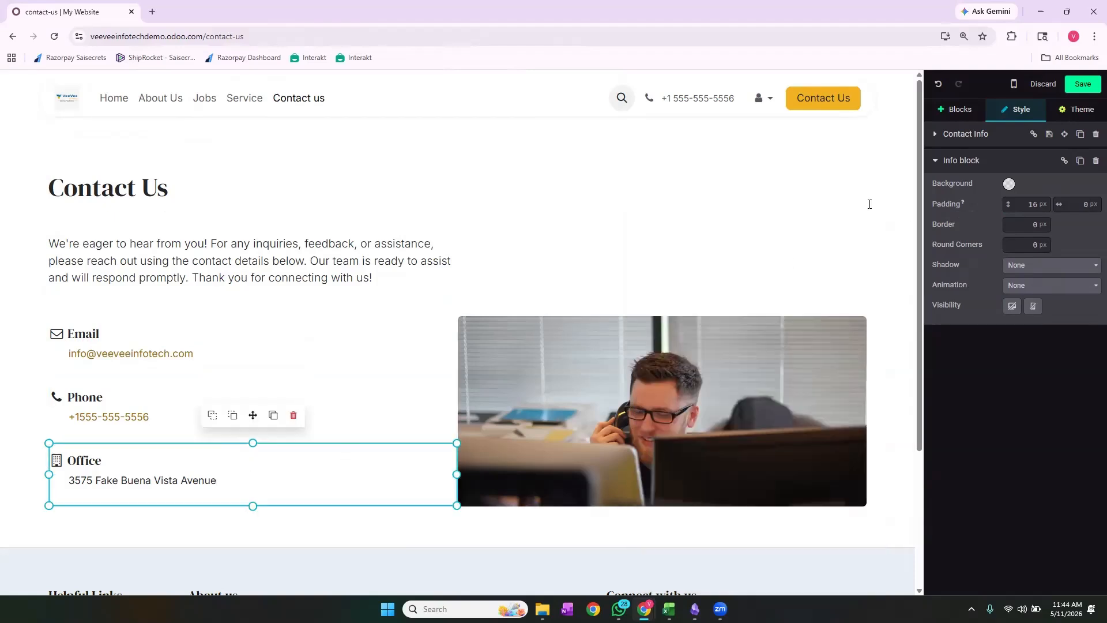
pyautogui.click(724, 370)
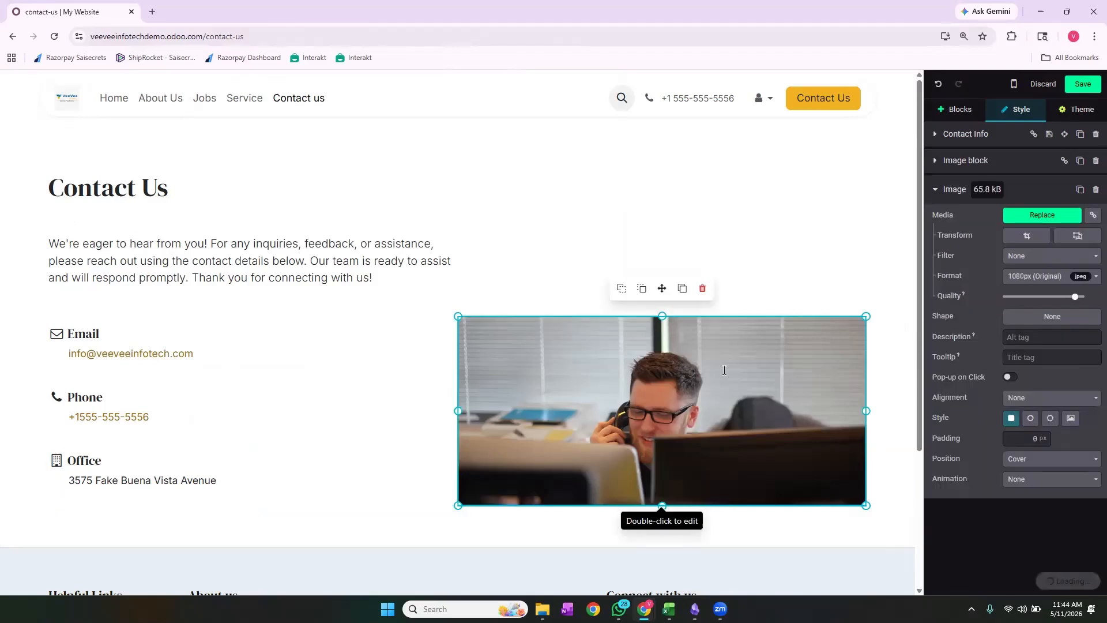
pyautogui.doubleClick(723, 372)
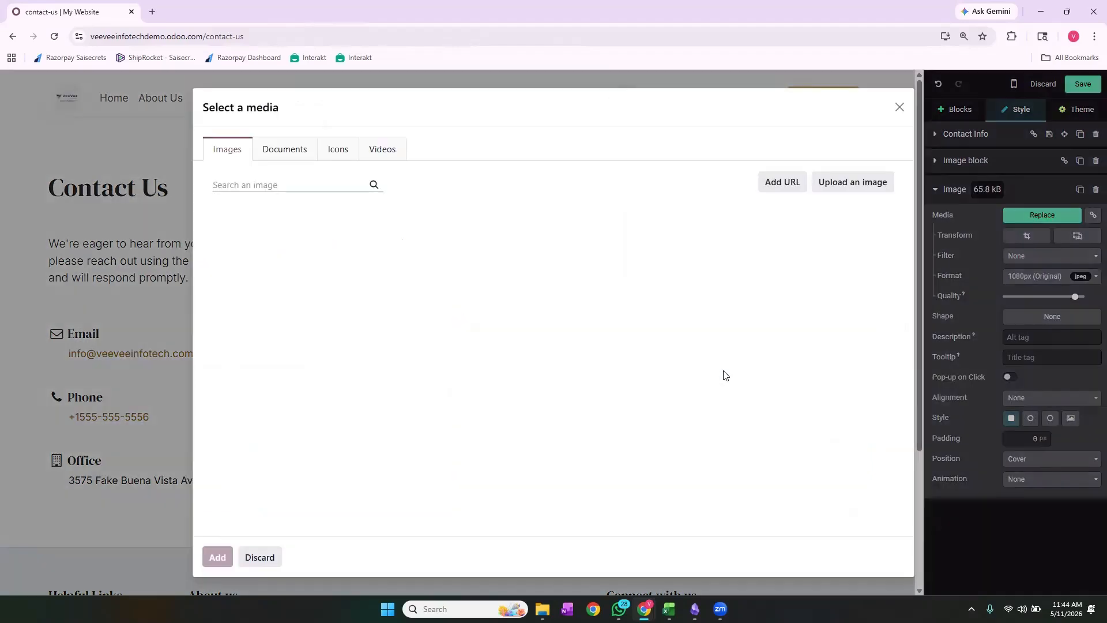
pyautogui.click(860, 185)
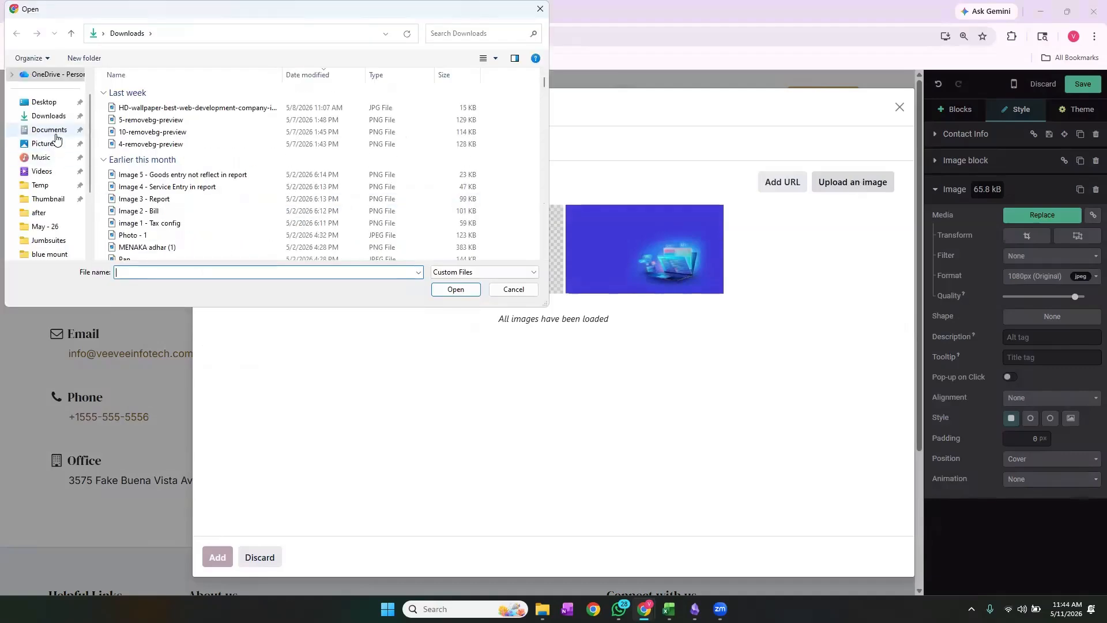
pyautogui.click(50, 131)
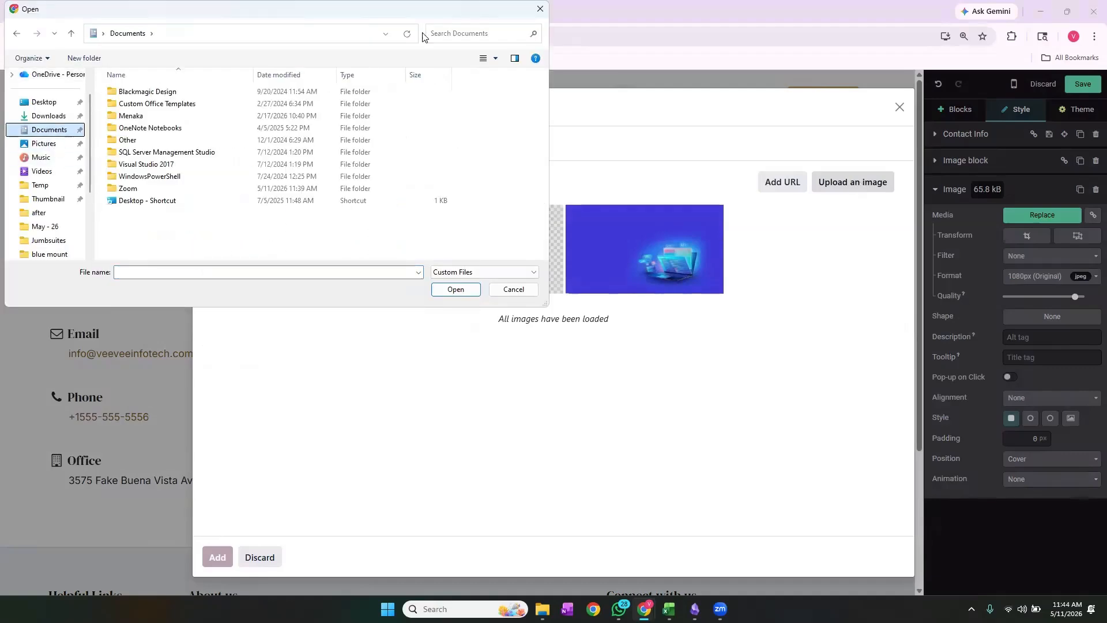
pyautogui.click(42, 117)
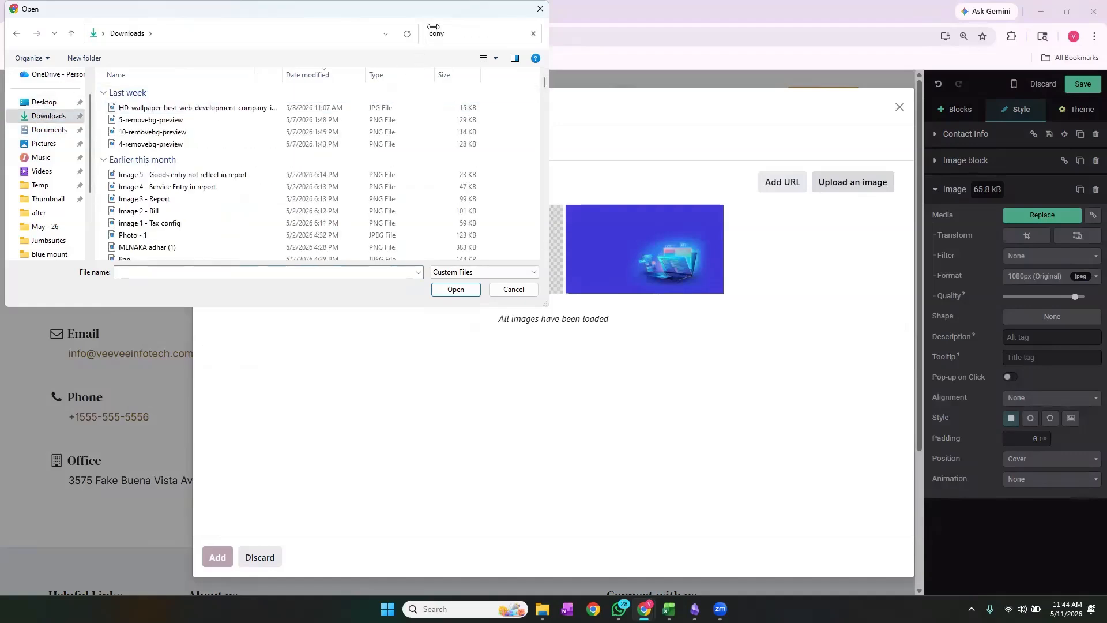
pyautogui.press('BackSpace')
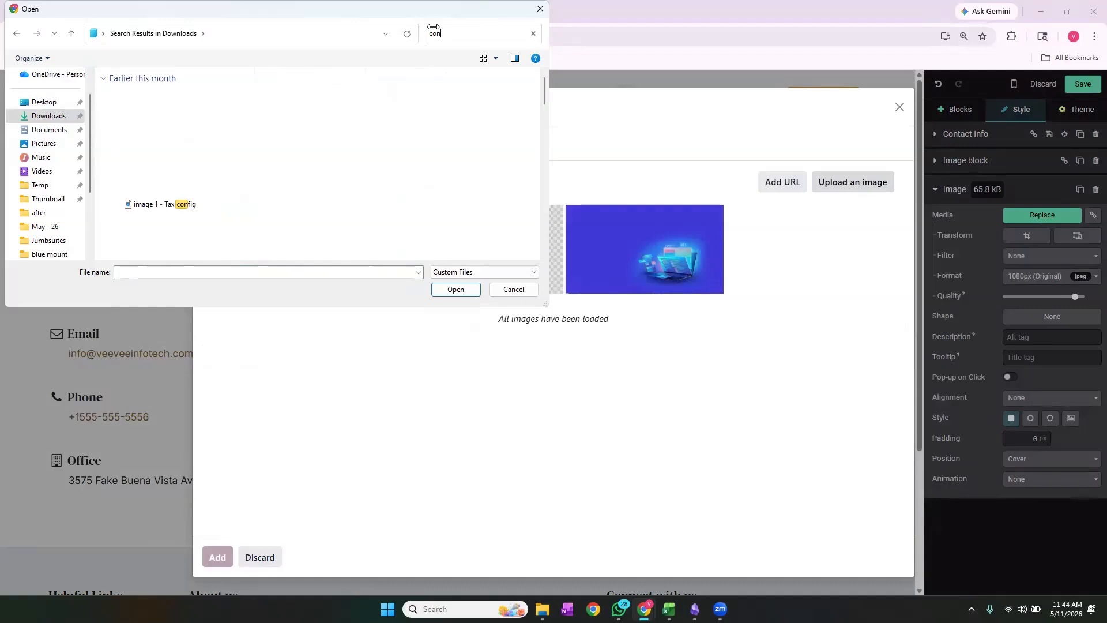
pyautogui.write('tact us')
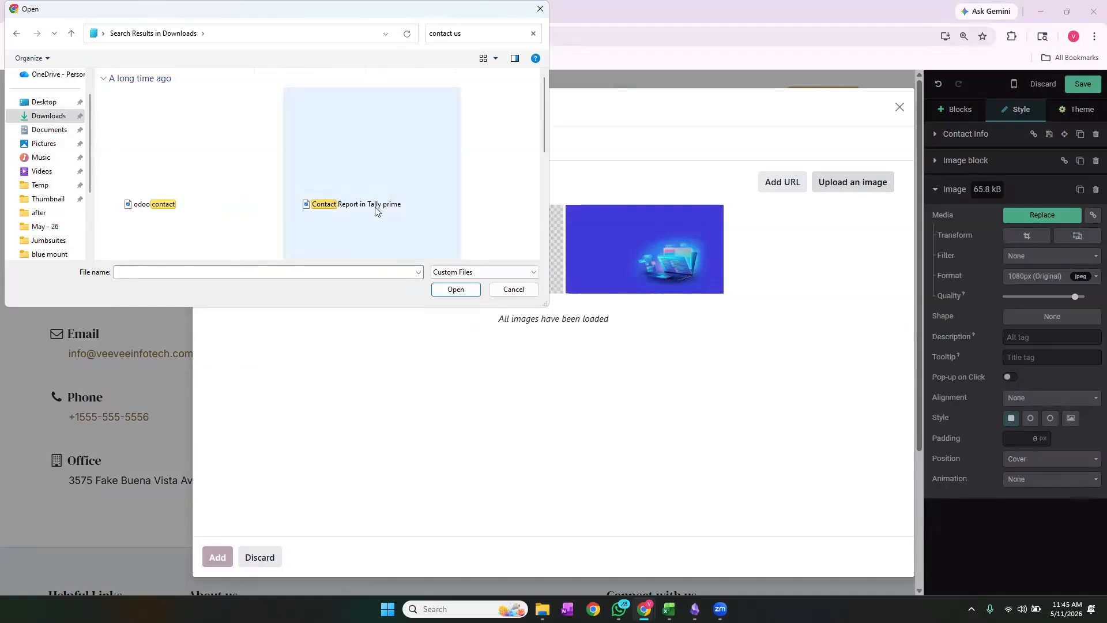
pyautogui.scroll(-2, 242, 218)
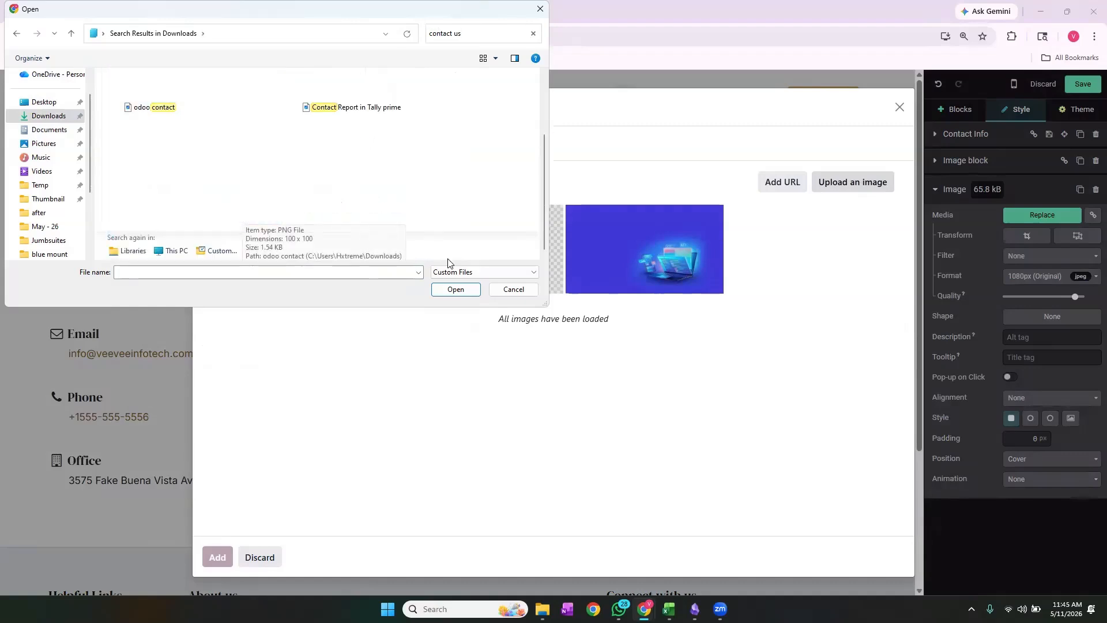
pyautogui.click(512, 291)
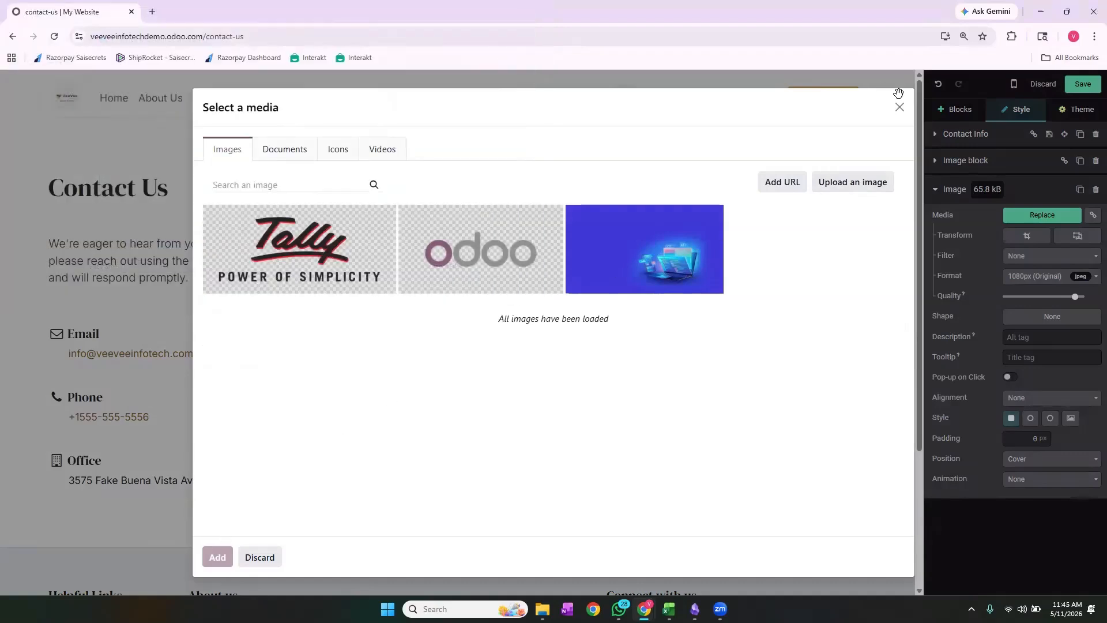
pyautogui.click(899, 107)
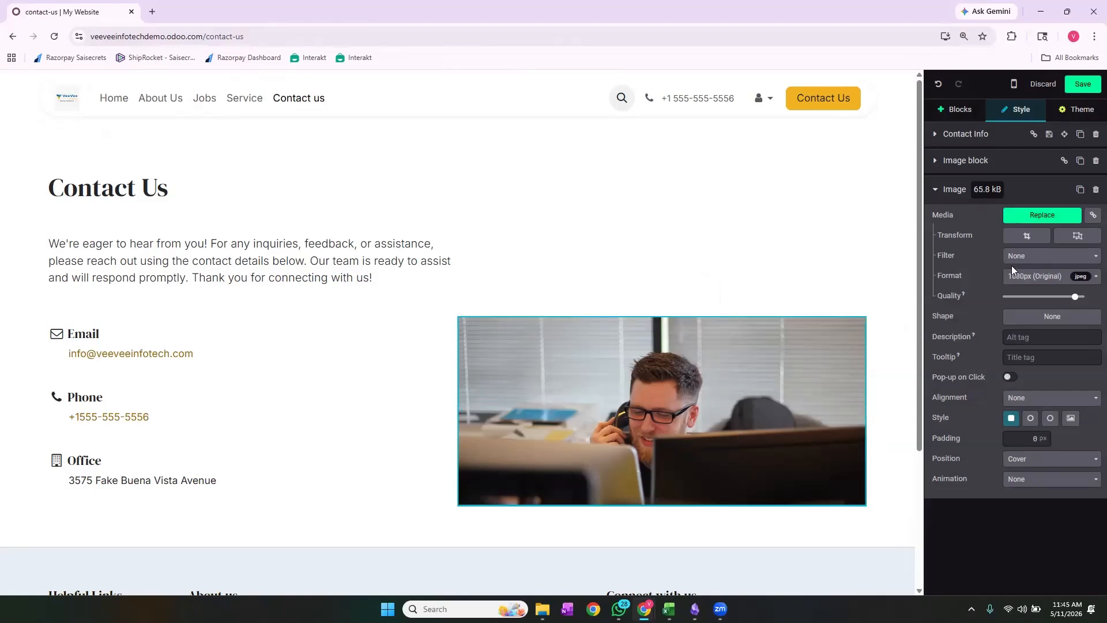
# Step: Save the Contact us page and review the published layout down to the footer
pyautogui.click(1082, 84)
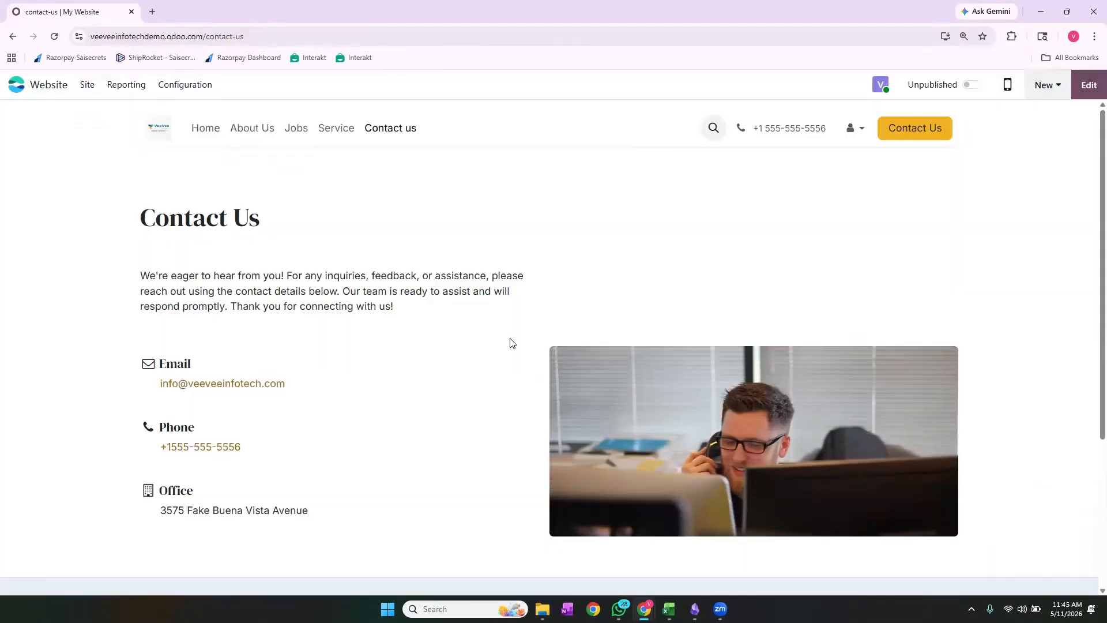
pyautogui.scroll(-2, 434, 389)
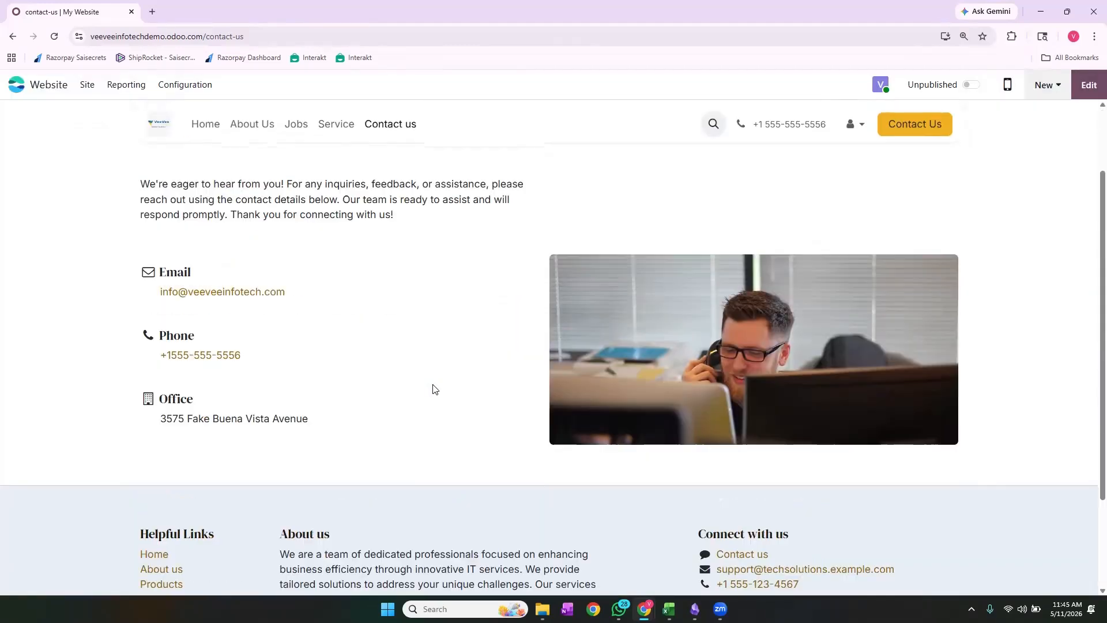
pyautogui.scroll(2, 434, 389)
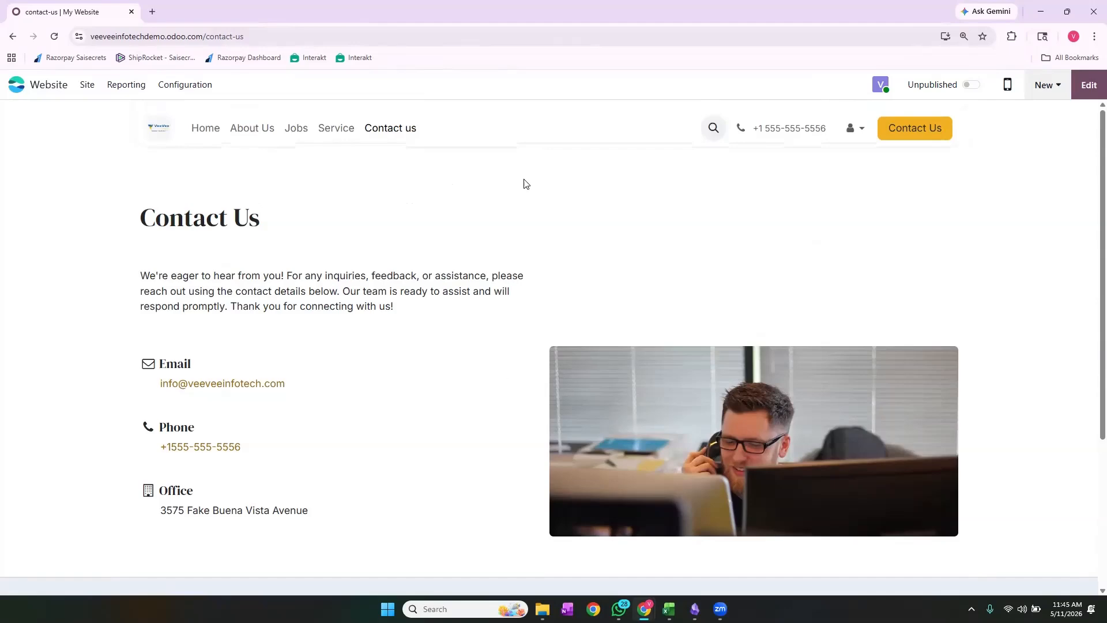
# Step: Open the Home page for editing and delete its "Transform Your Business with Our IT Services" block
pyautogui.click(202, 129)
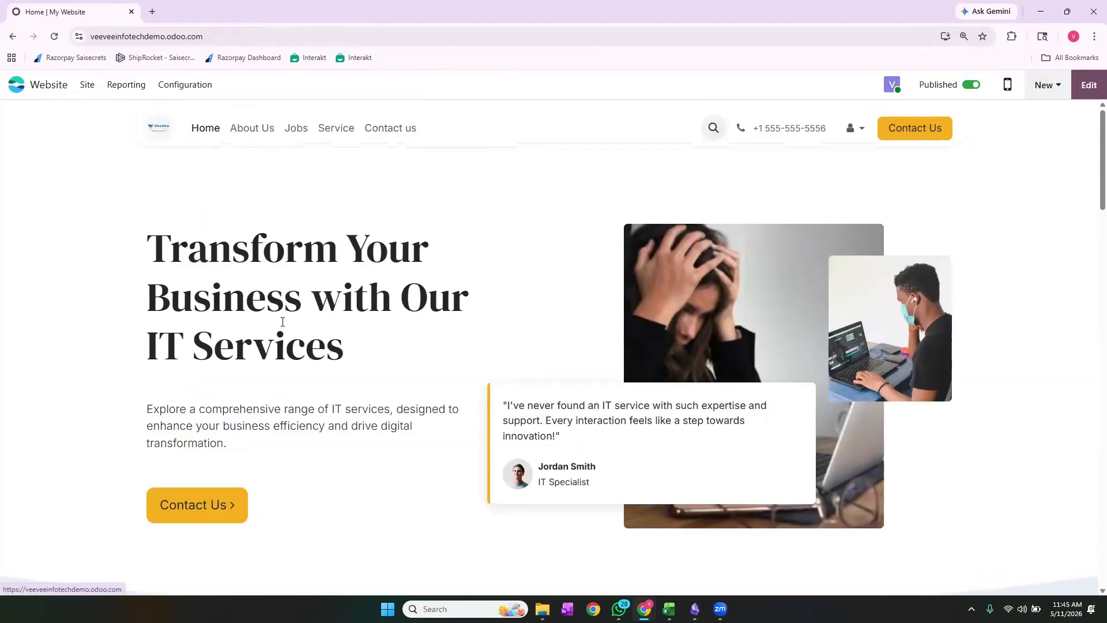
pyautogui.scroll(-5, 352, 375)
pyautogui.scroll(5, 352, 375)
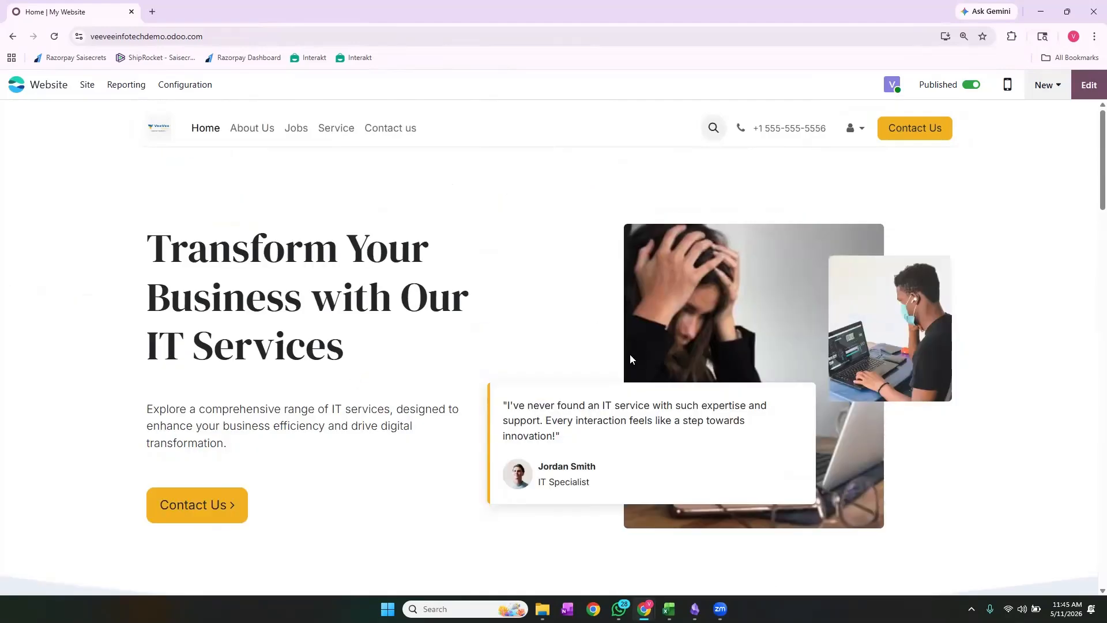
pyautogui.click(1091, 86)
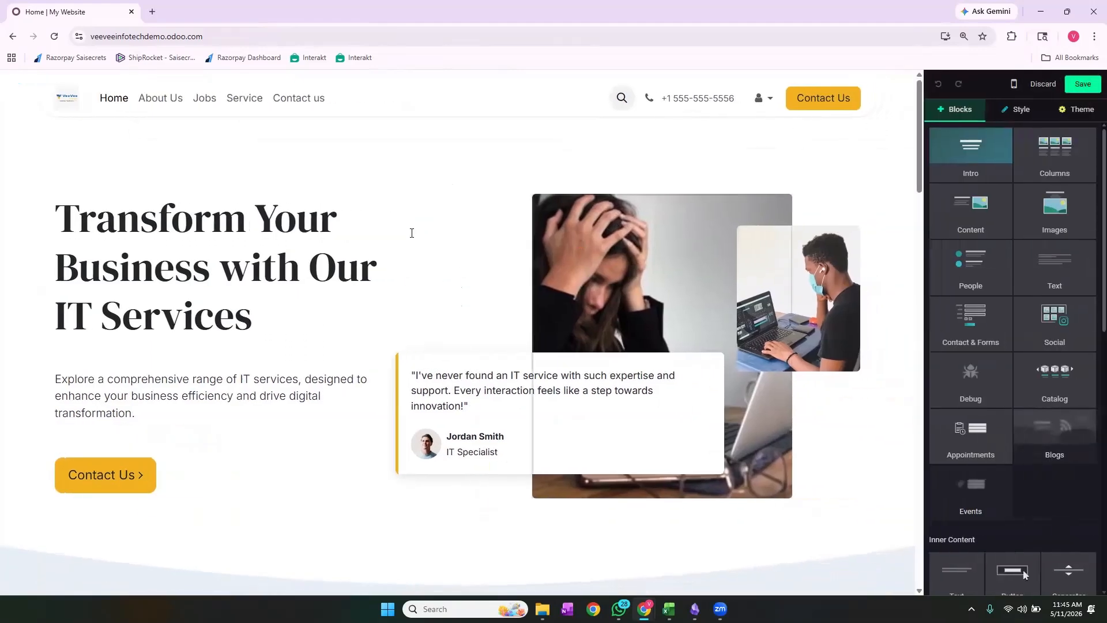
pyautogui.click(412, 190)
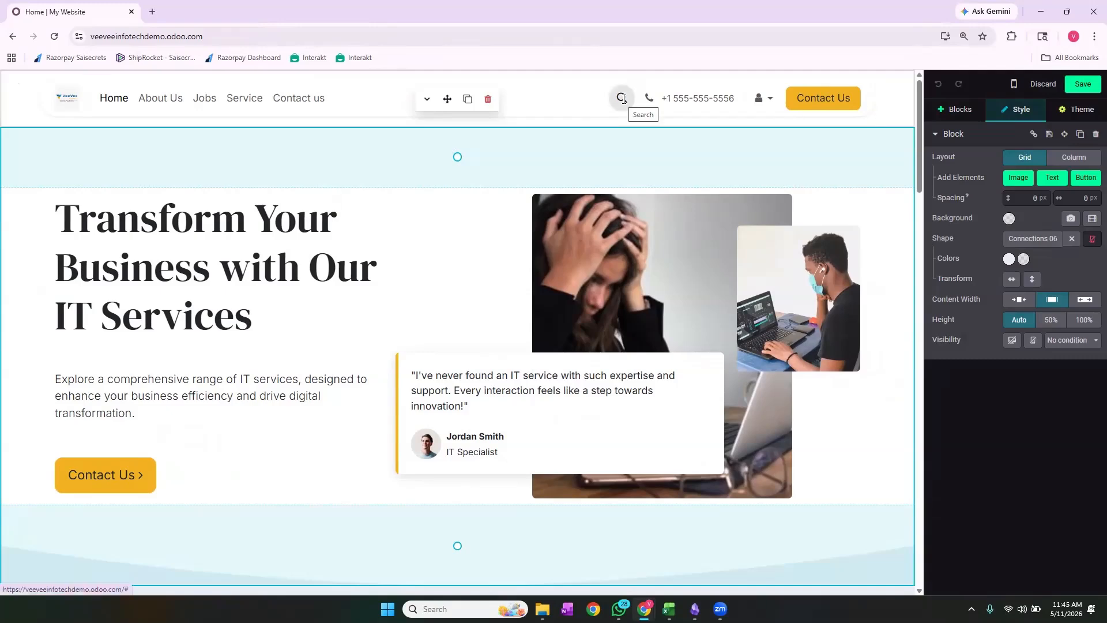
pyautogui.click(489, 108)
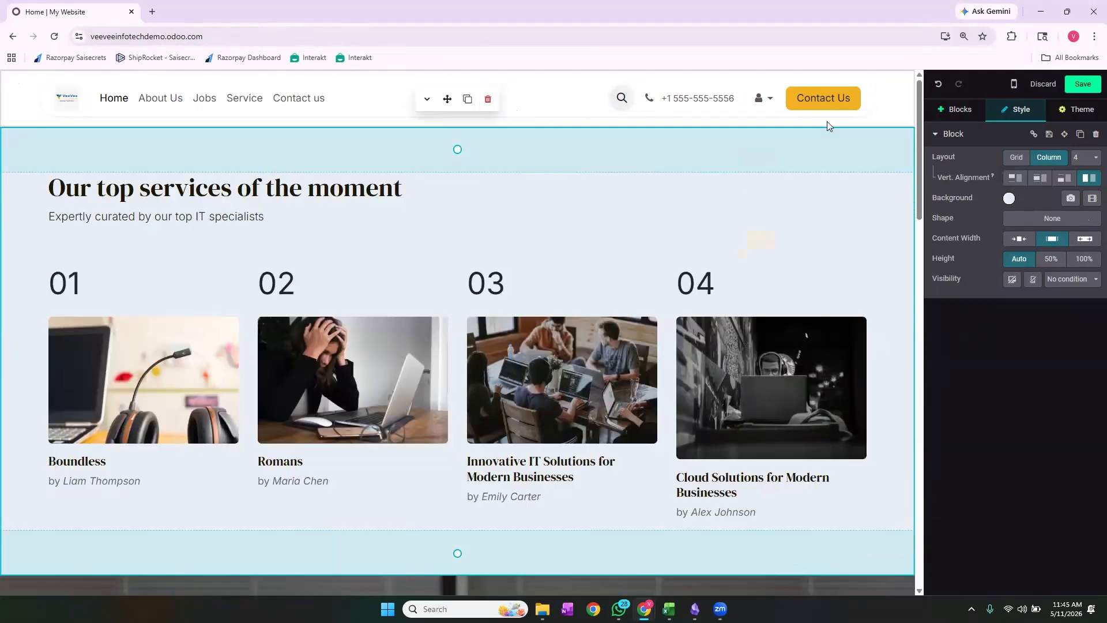
# Step: Insert the "Embark on your Next Adventure" intro block and move it above the "Our top services of the moment" block
pyautogui.click(968, 111)
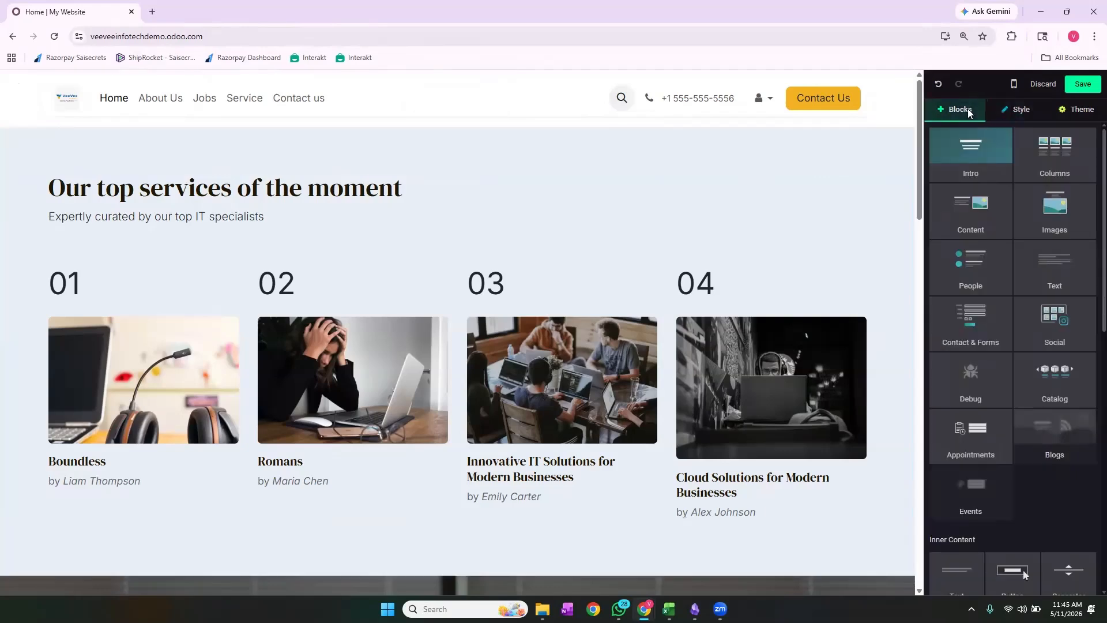
pyautogui.click(989, 148)
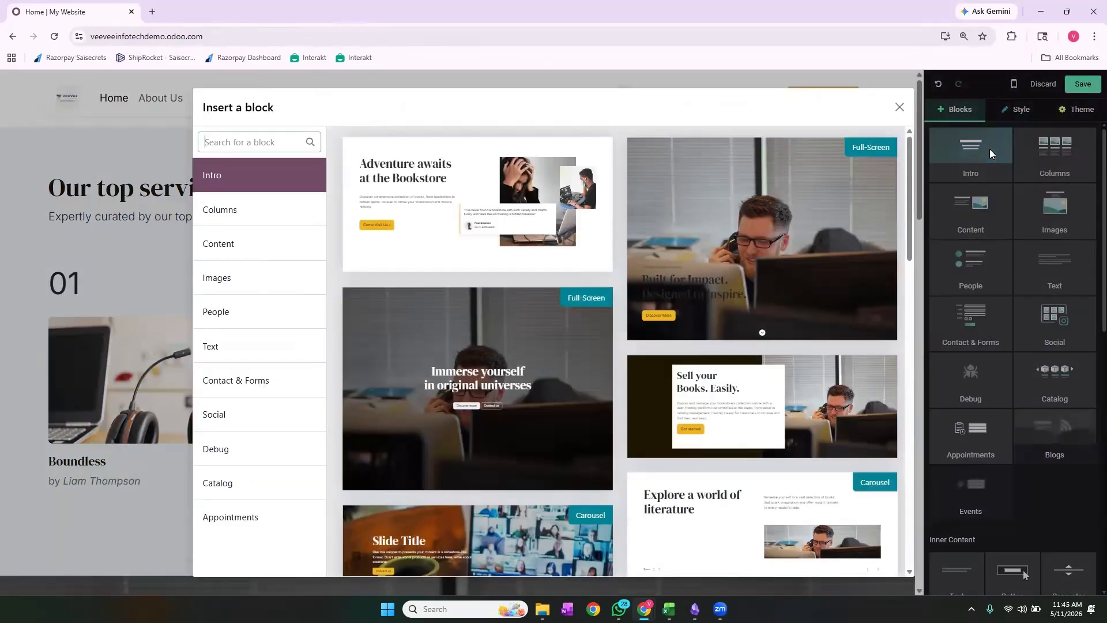
pyautogui.scroll(-8, 624, 371)
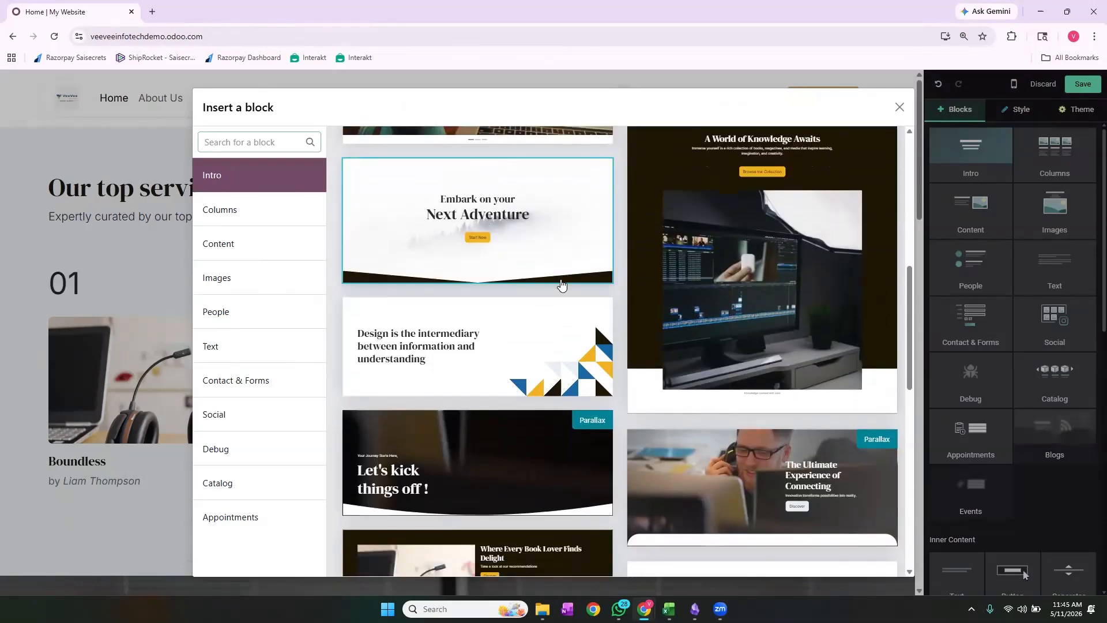
pyautogui.click(546, 224)
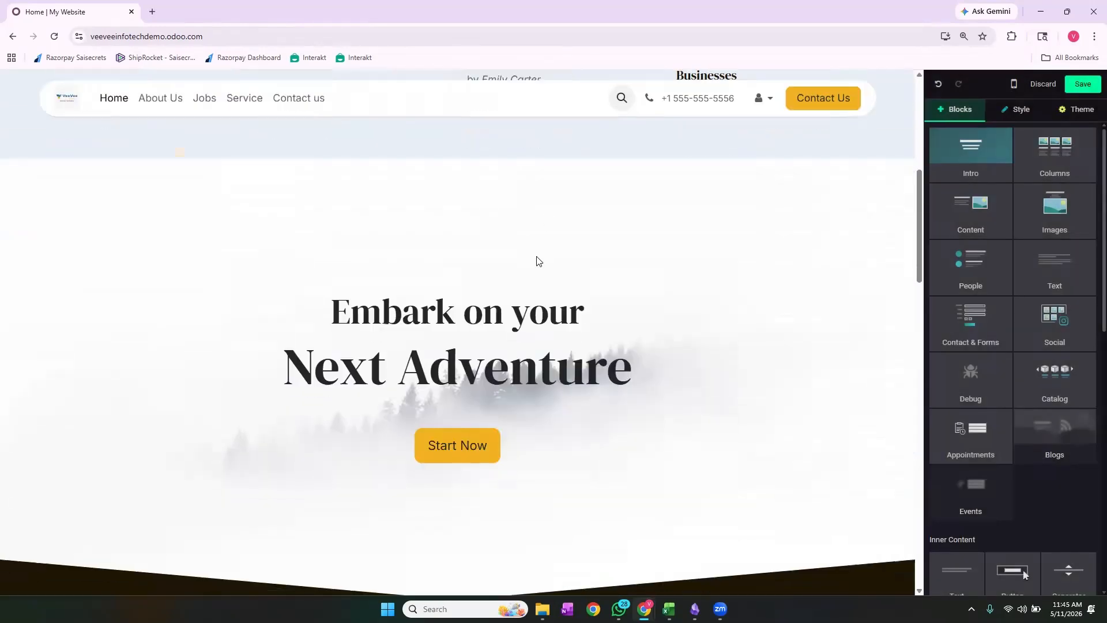
pyautogui.click(578, 247)
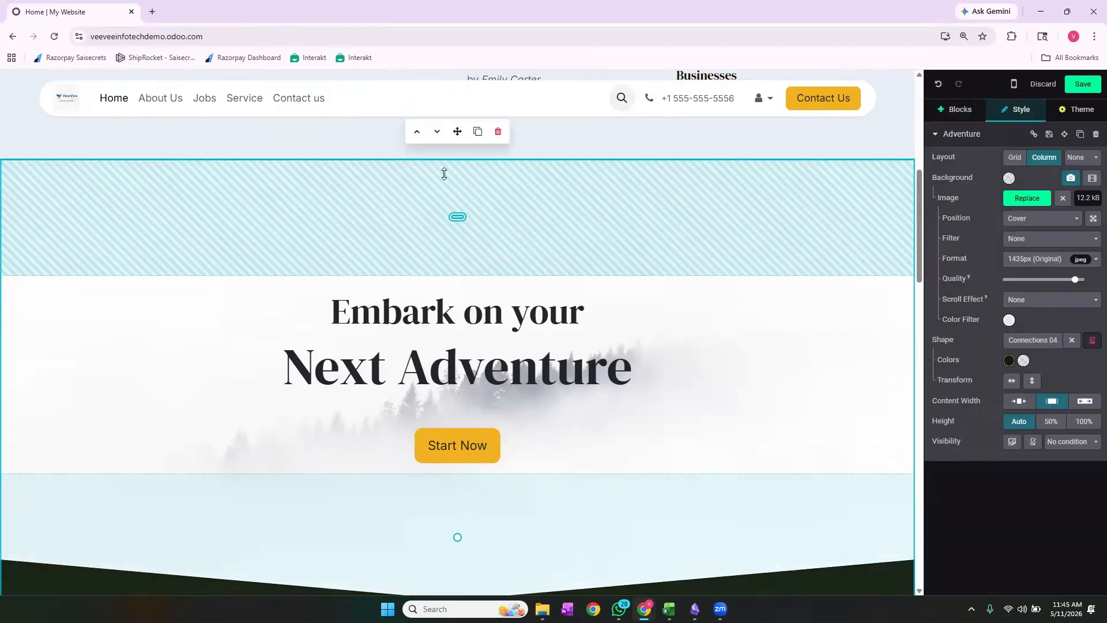
pyautogui.click(418, 134)
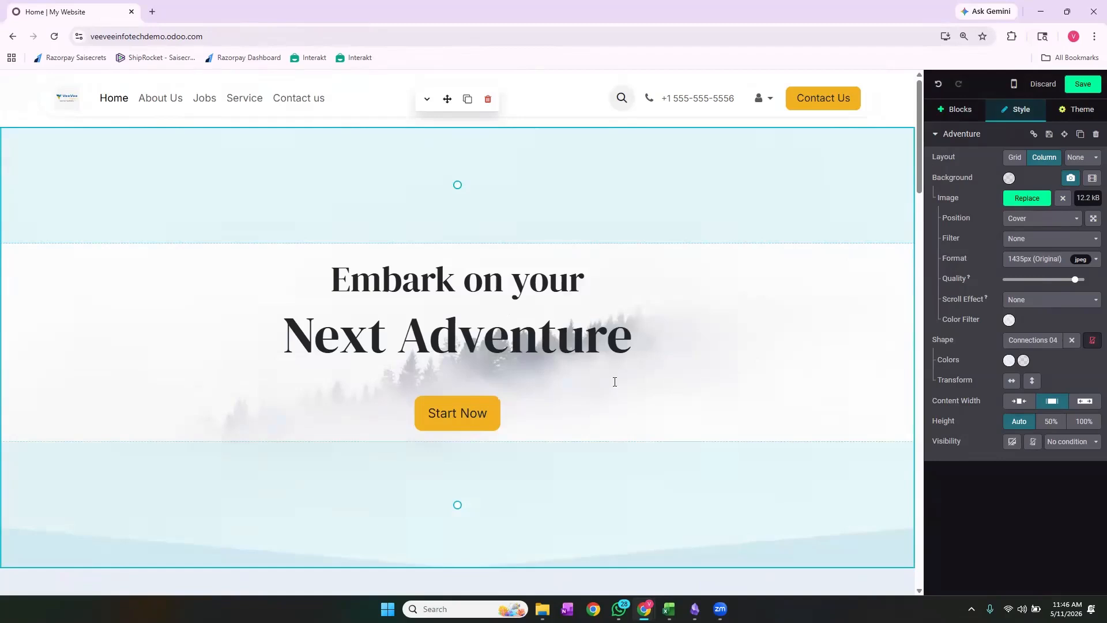
# Step: Replace the intro block's two-line heading with "Customized Odoo & Tally Solutions"
pyautogui.click(673, 374)
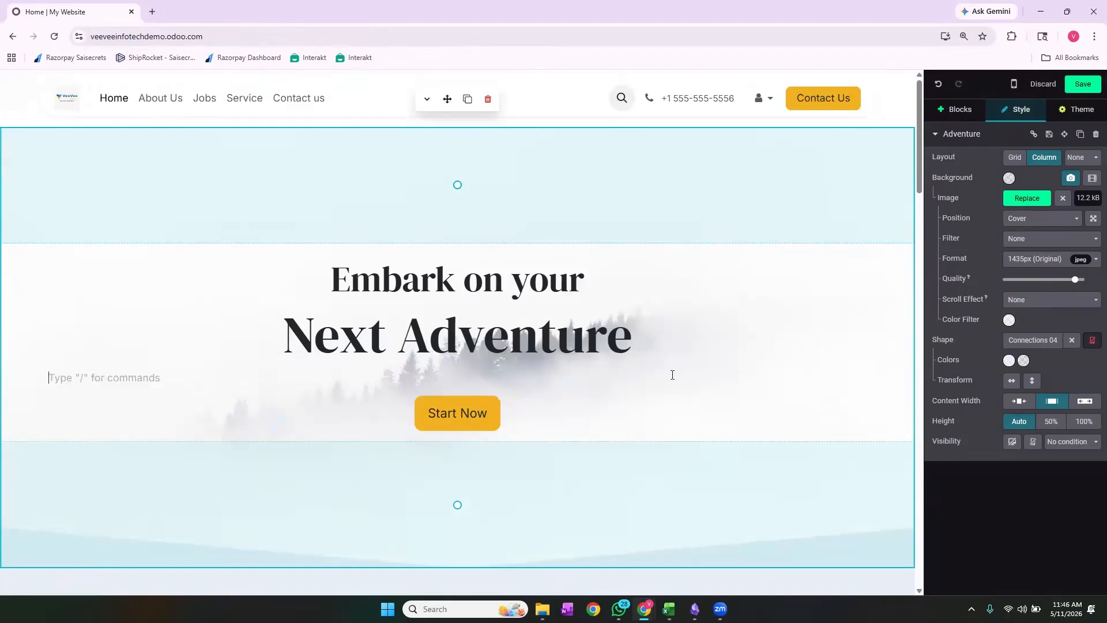
pyautogui.click(619, 286)
pyautogui.moveTo(630, 333); pyautogui.dragTo(325, 261)
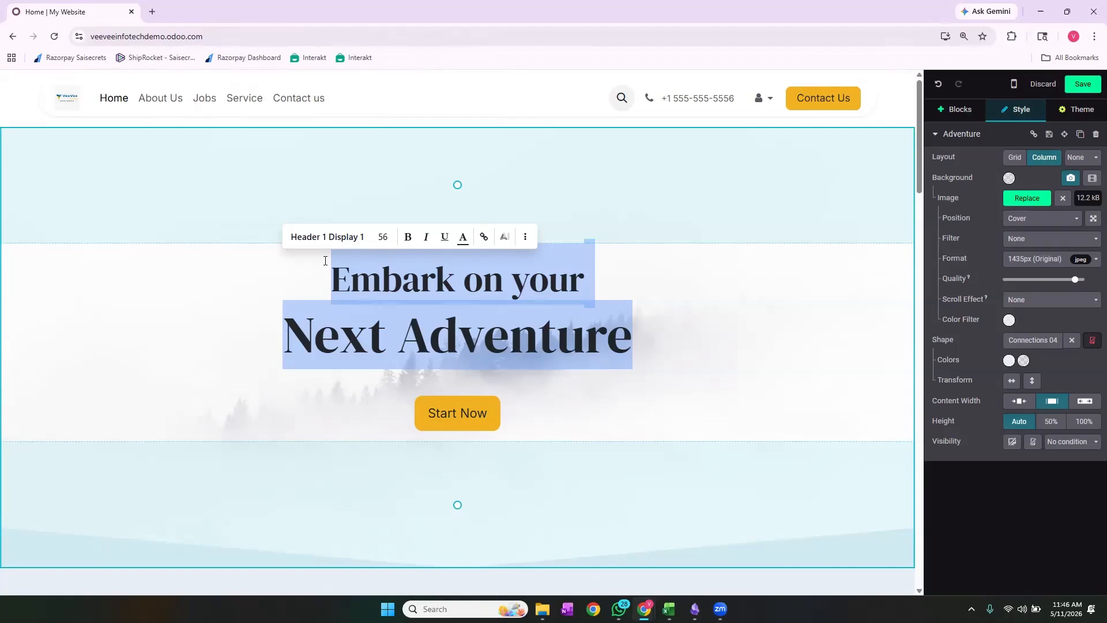
pyautogui.write('Cust')
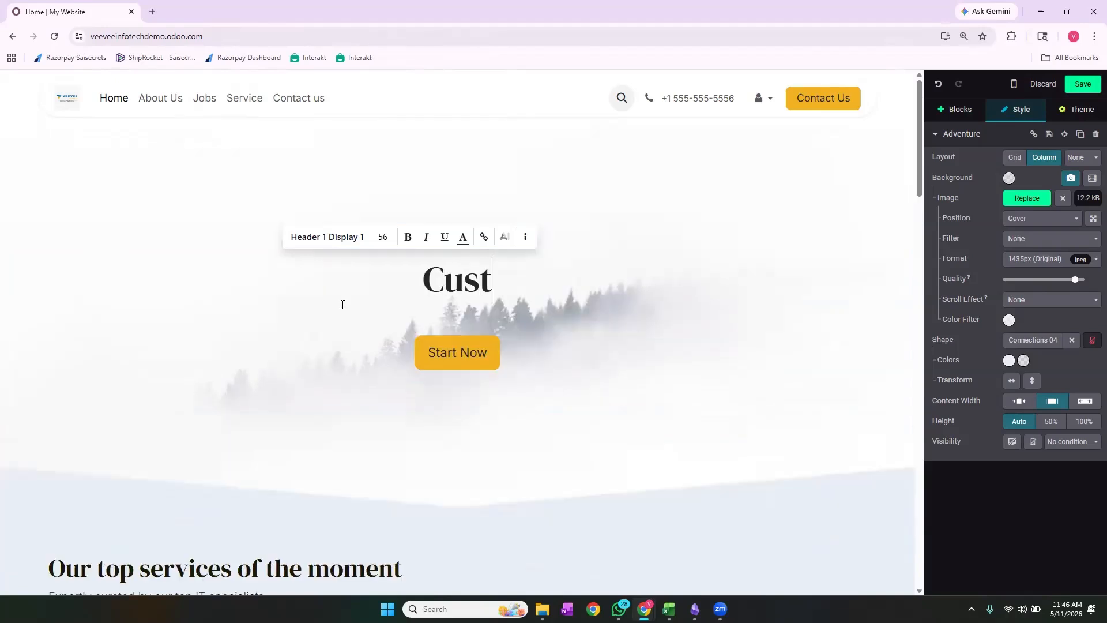
pyautogui.write('tomise')
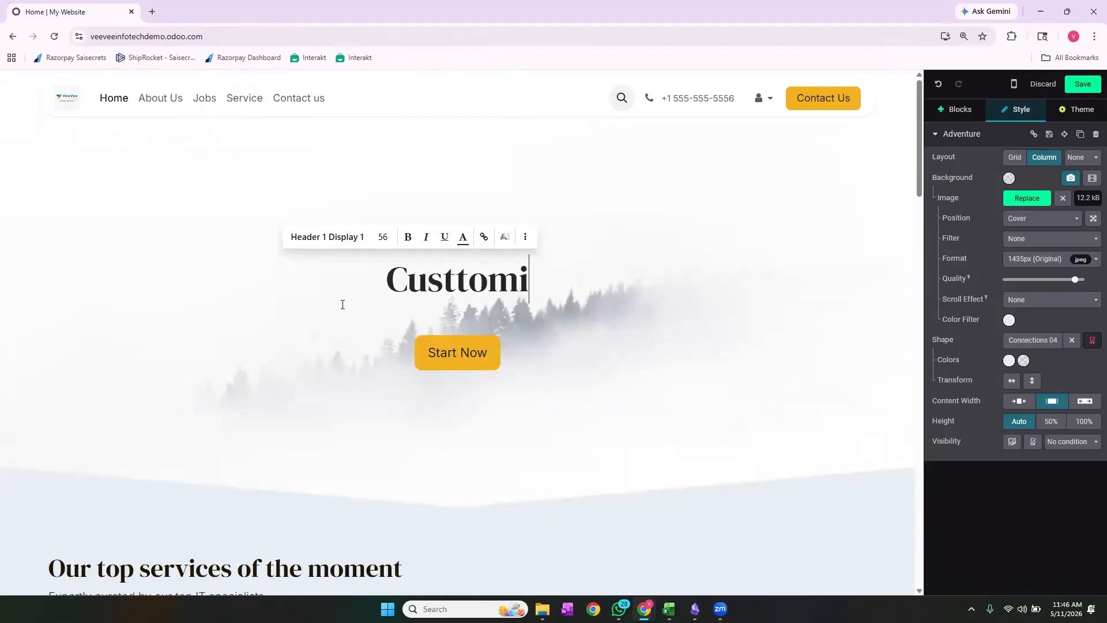
pyautogui.press('BackSpace')
pyautogui.press('BackSpace')
pyautogui.write('zed ')
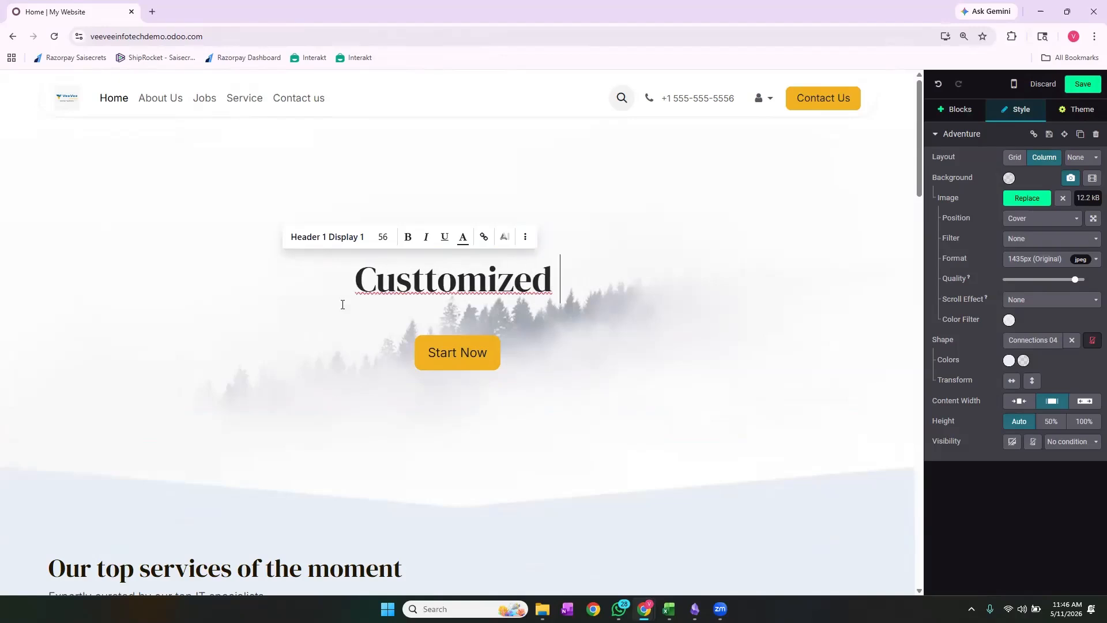
pyautogui.write('Odoo')
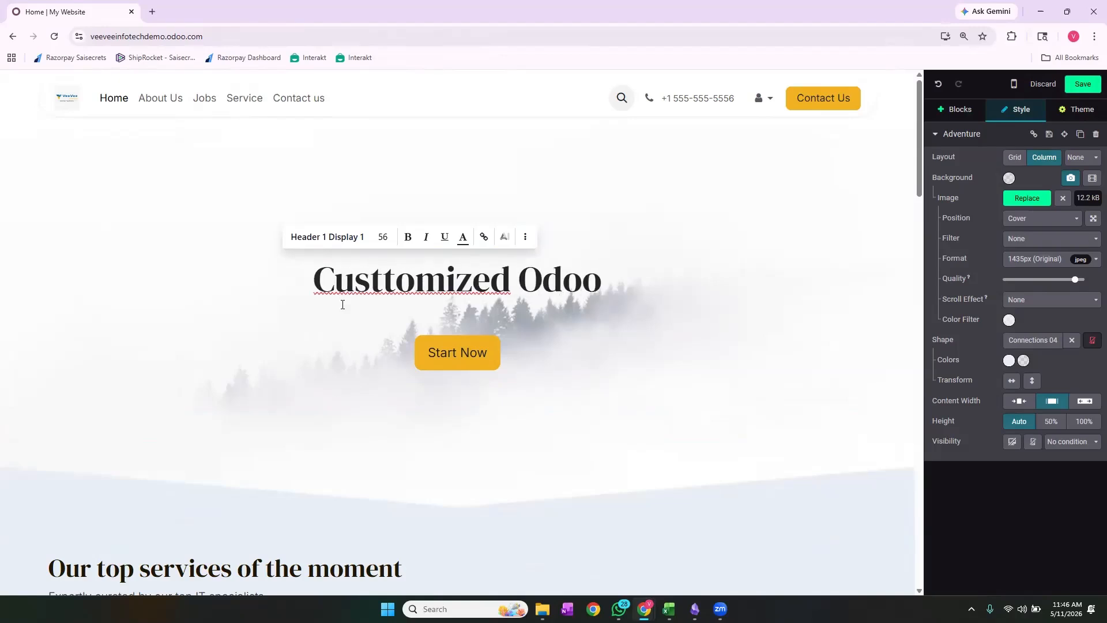
pyautogui.write(' & T')
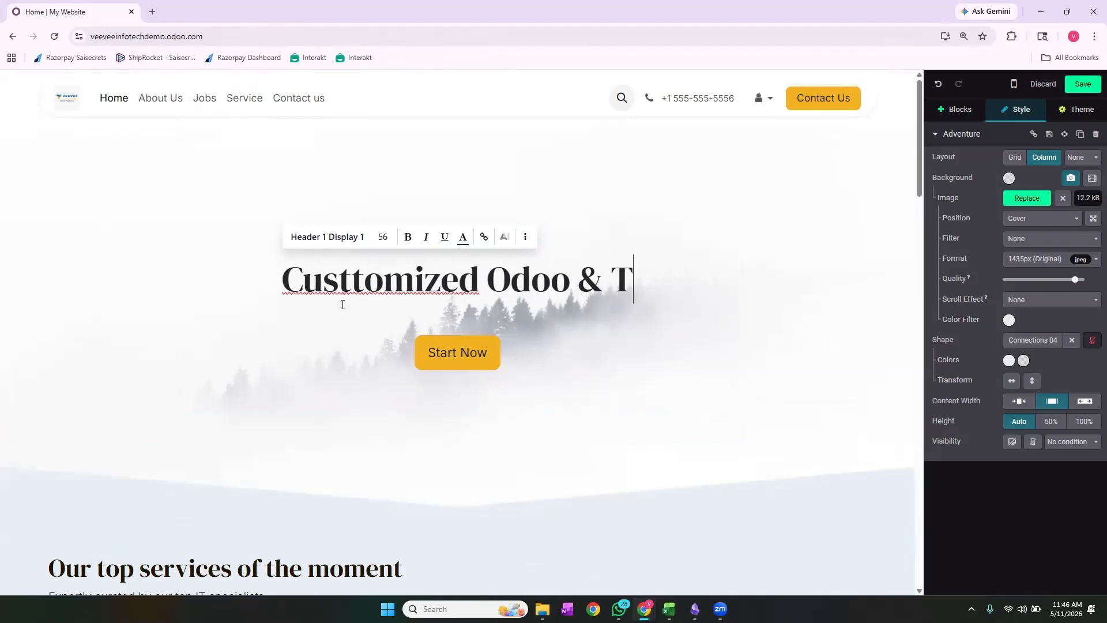
pyautogui.write('ally Solu')
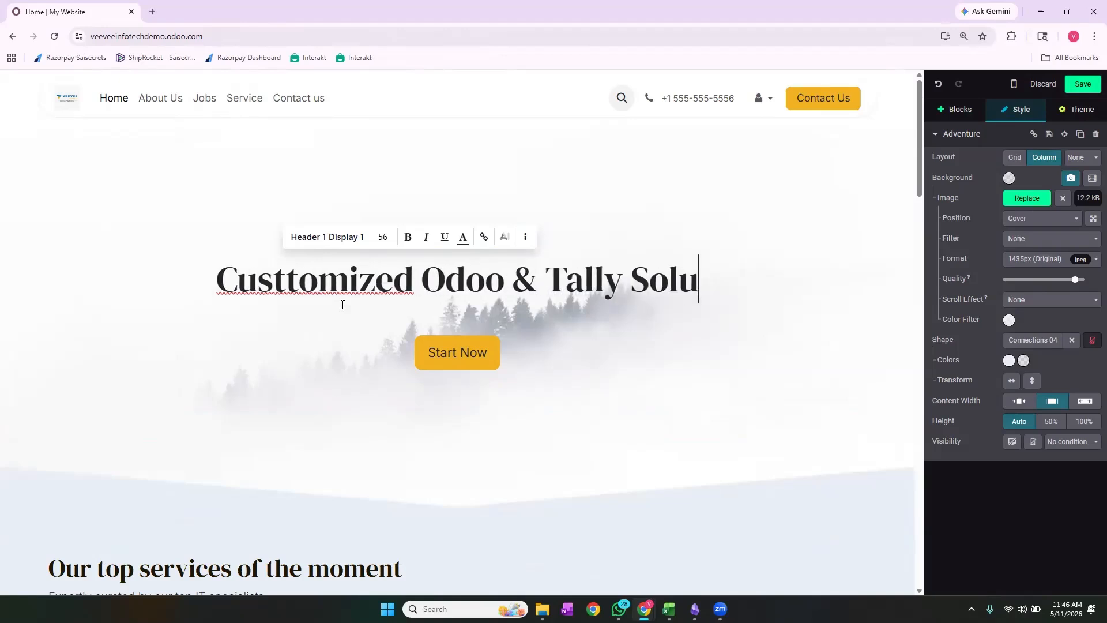
pyautogui.write('tion')
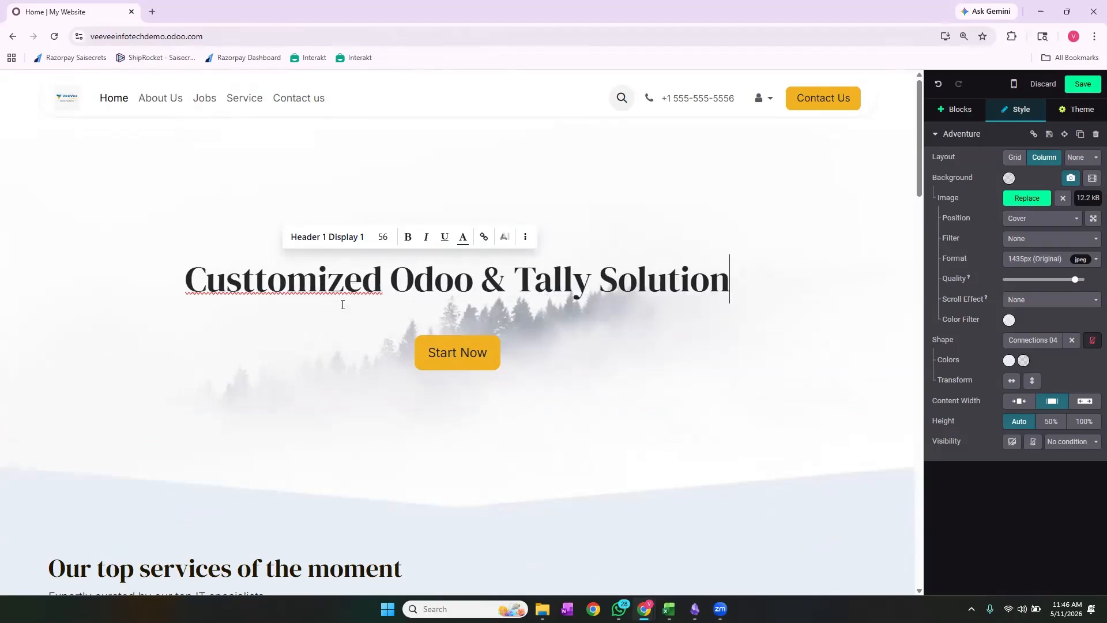
pyautogui.write('s')
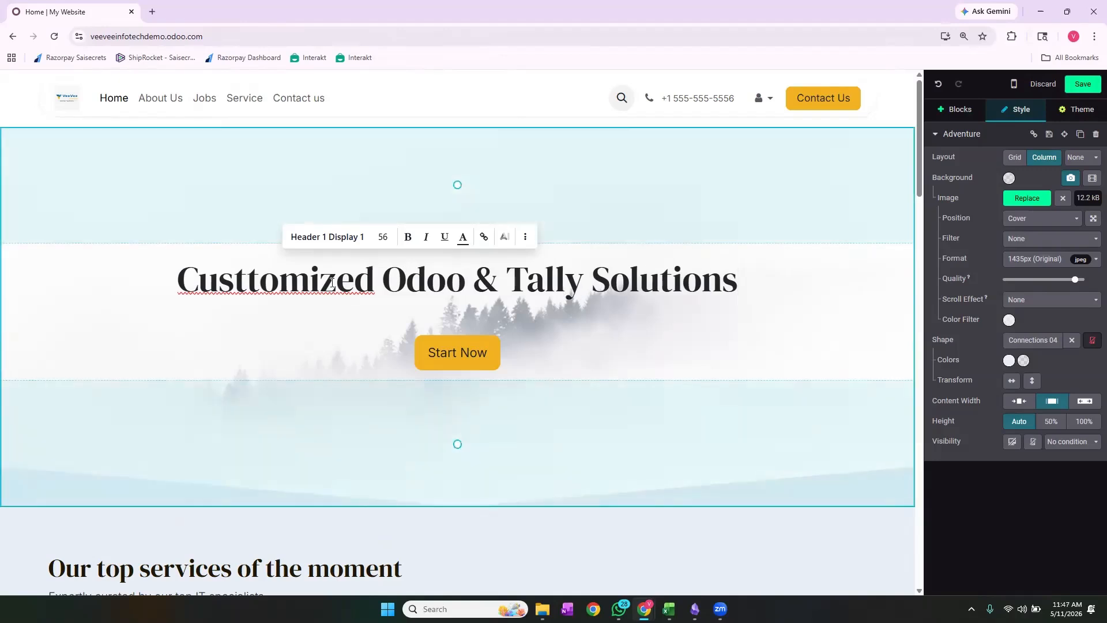
pyautogui.click(333, 282)
pyautogui.click(253, 275)
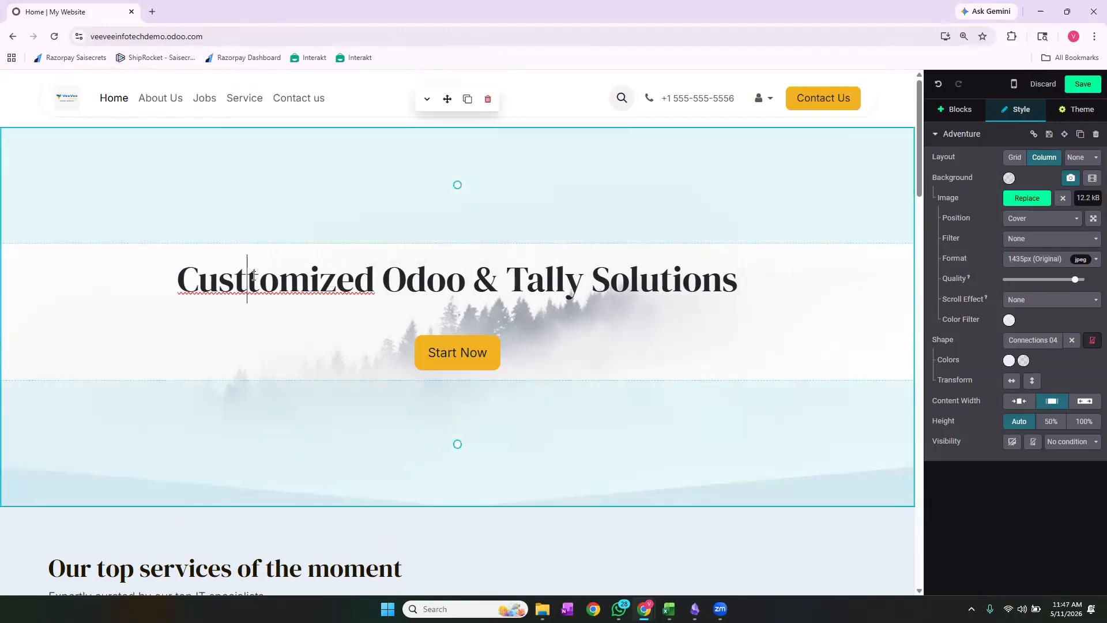
pyautogui.press('BackSpace')
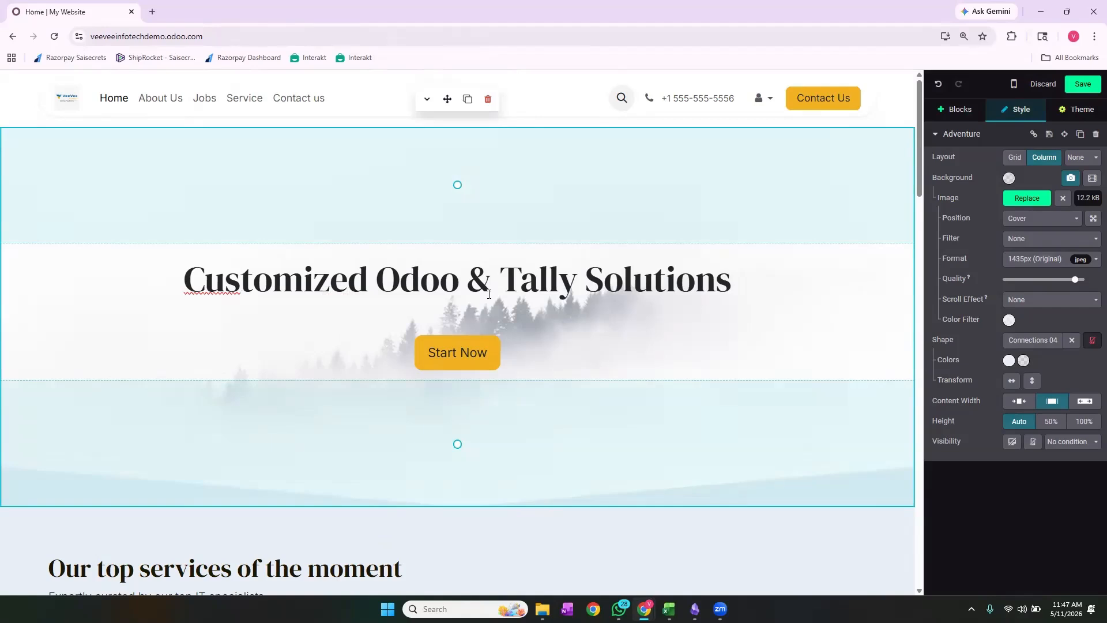
# Step: Give the word "Odoo" in the intro heading a custom dark magenta text color
pyautogui.moveTo(459, 282); pyautogui.dragTo(378, 284)
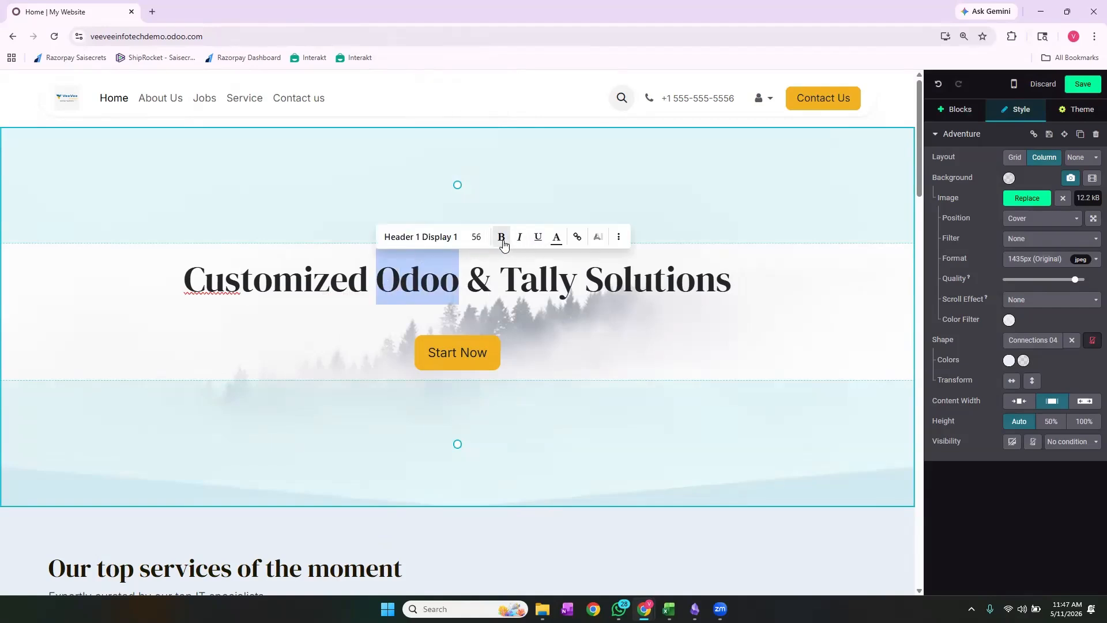
pyautogui.click(563, 245)
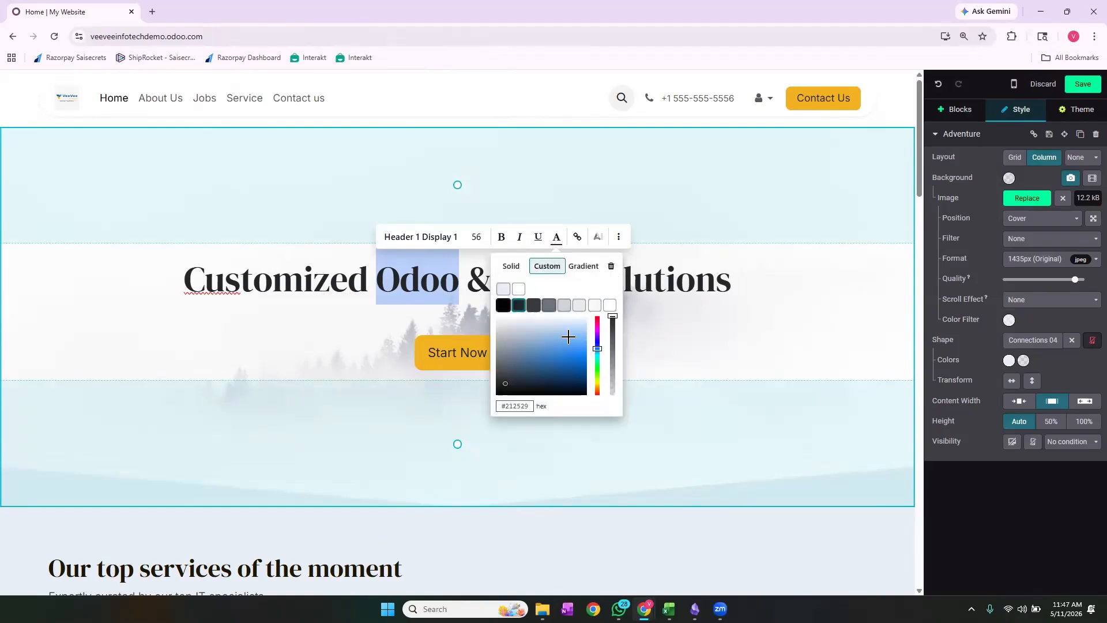
pyautogui.click(597, 333)
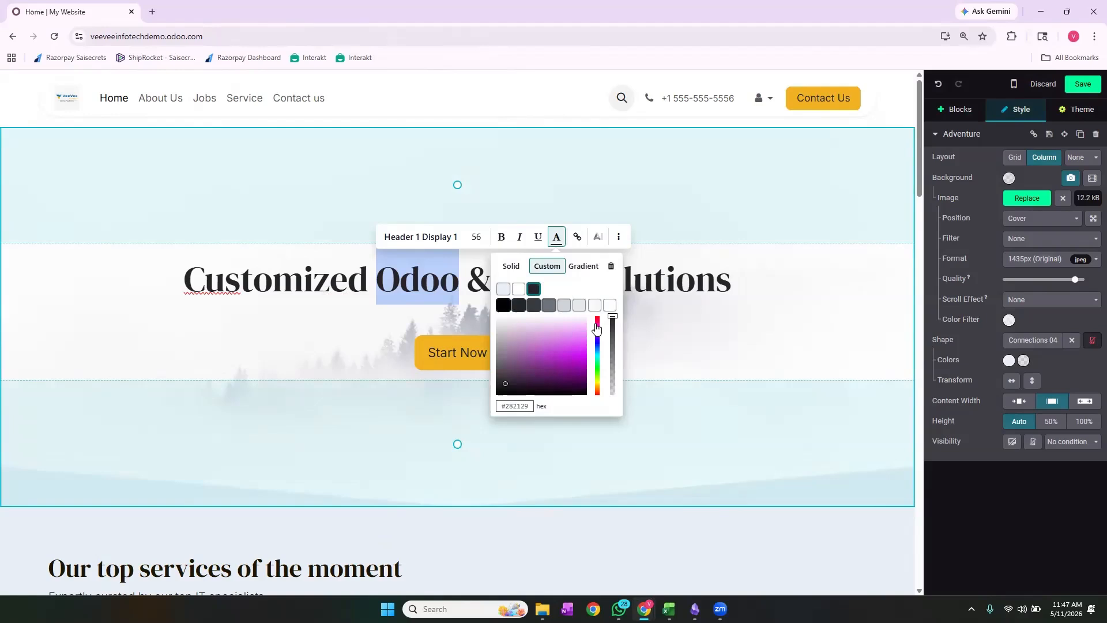
pyautogui.click(597, 324)
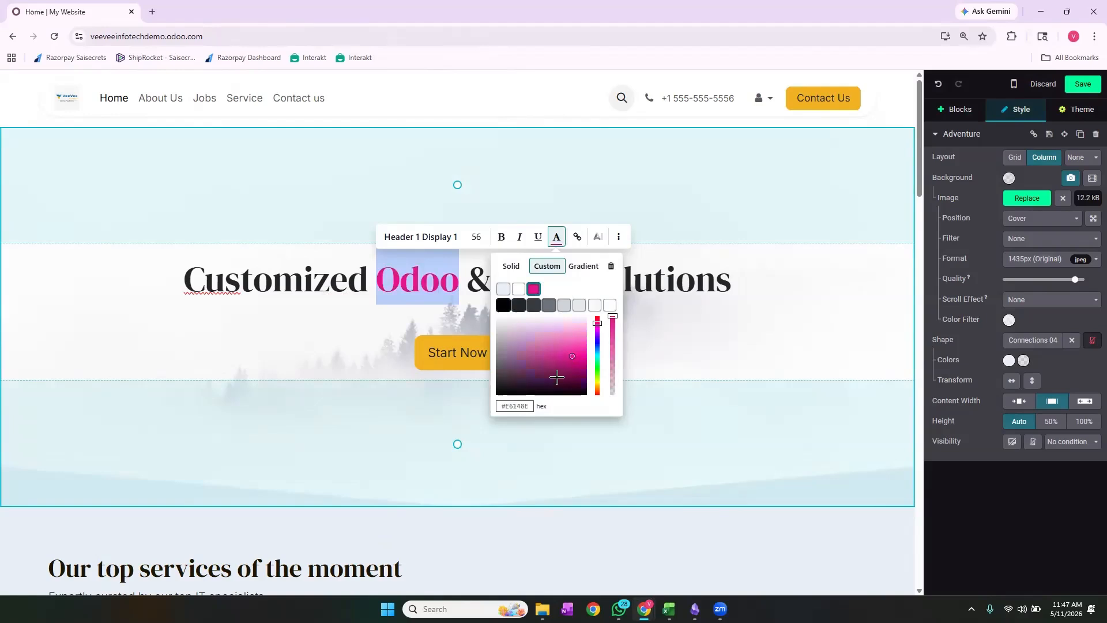
pyautogui.click(558, 377)
pyautogui.click(571, 371)
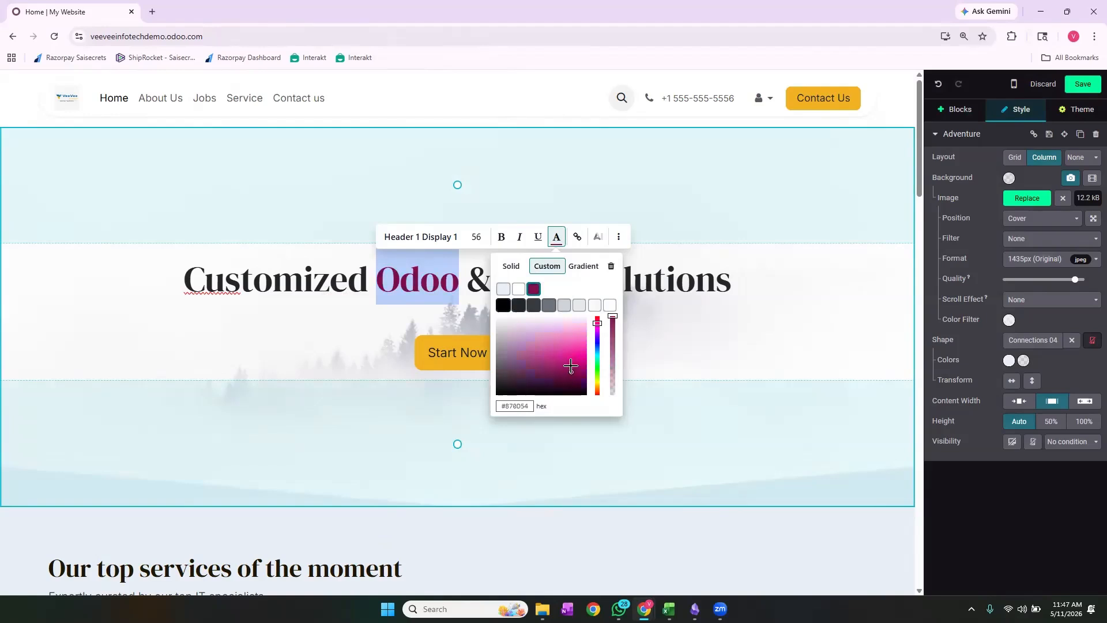
pyautogui.click(571, 364)
pyautogui.click(668, 327)
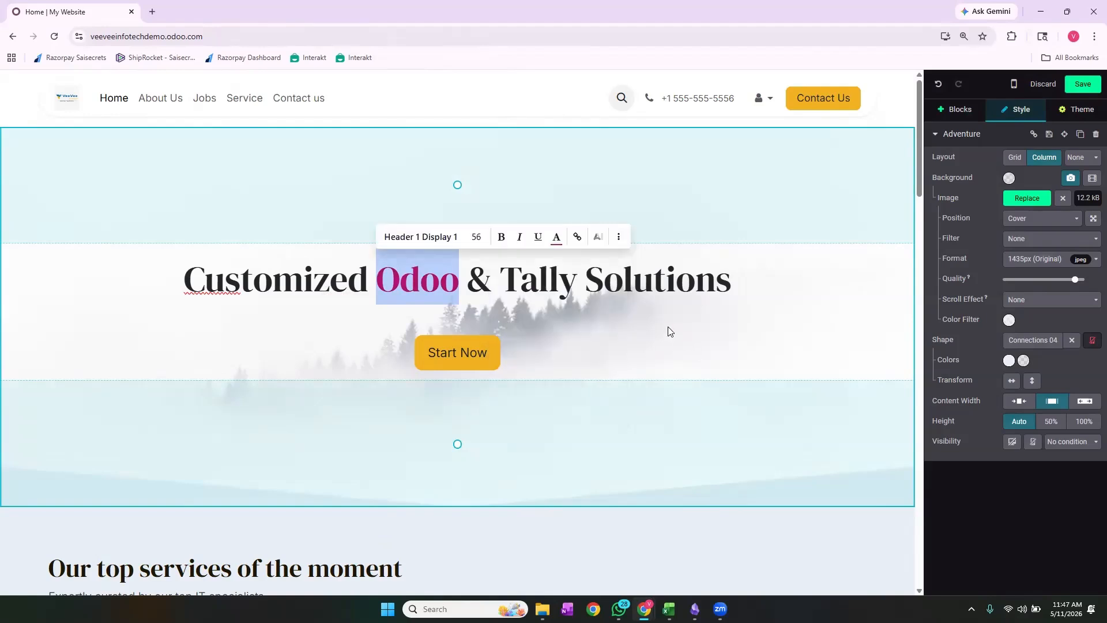
# Step: Give the word "Tally" in the intro heading a custom medium blue text color
pyautogui.moveTo(578, 282); pyautogui.dragTo(506, 275)
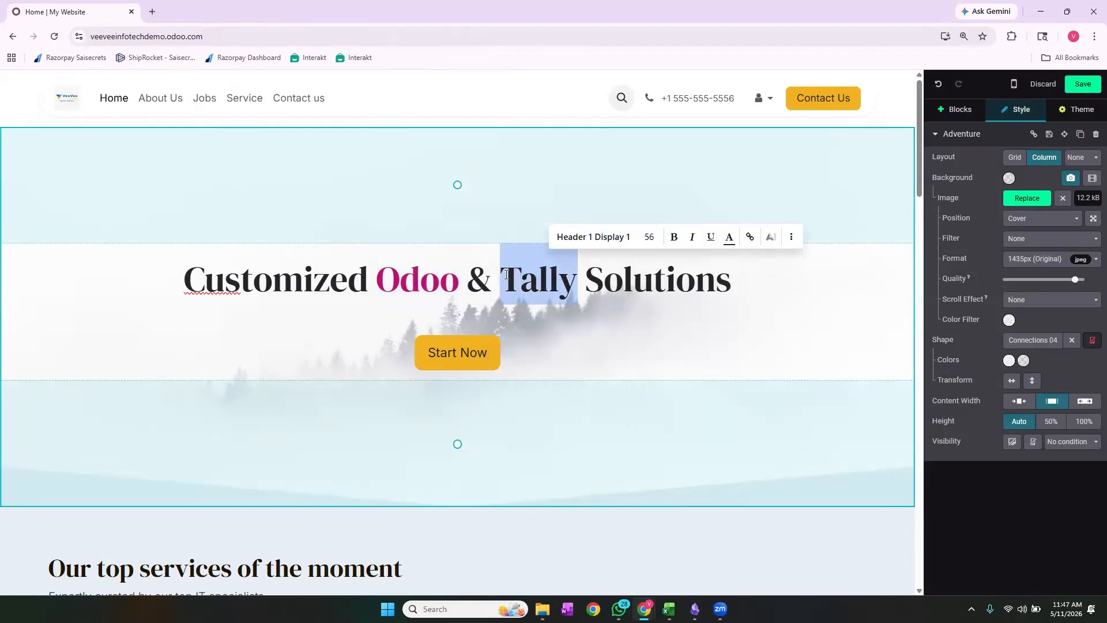
pyautogui.click(728, 238)
pyautogui.click(686, 360)
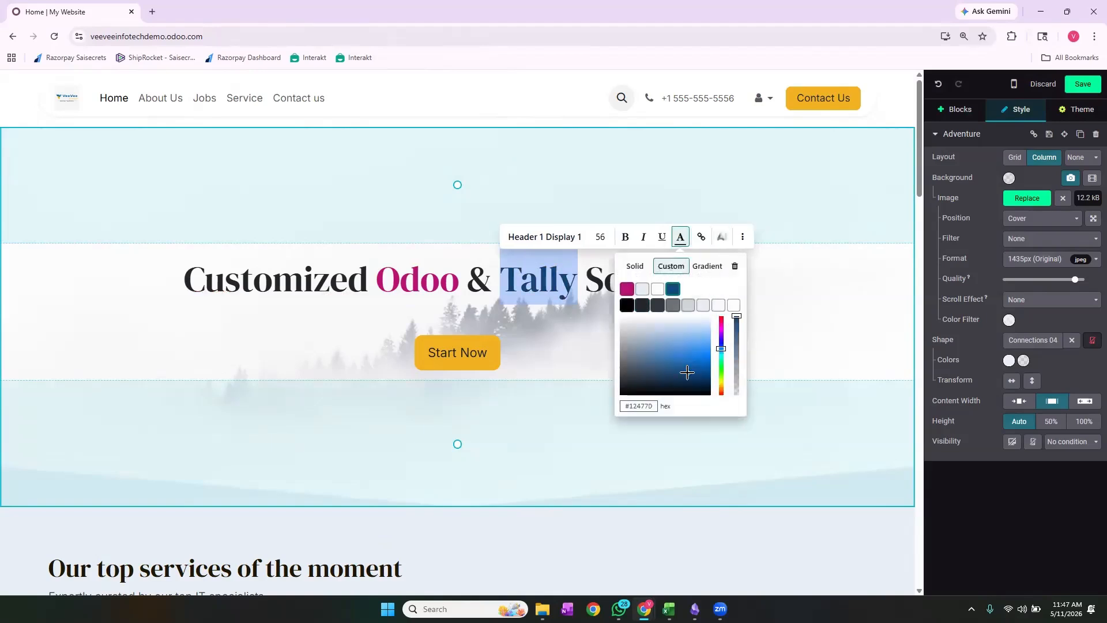
pyautogui.click(798, 345)
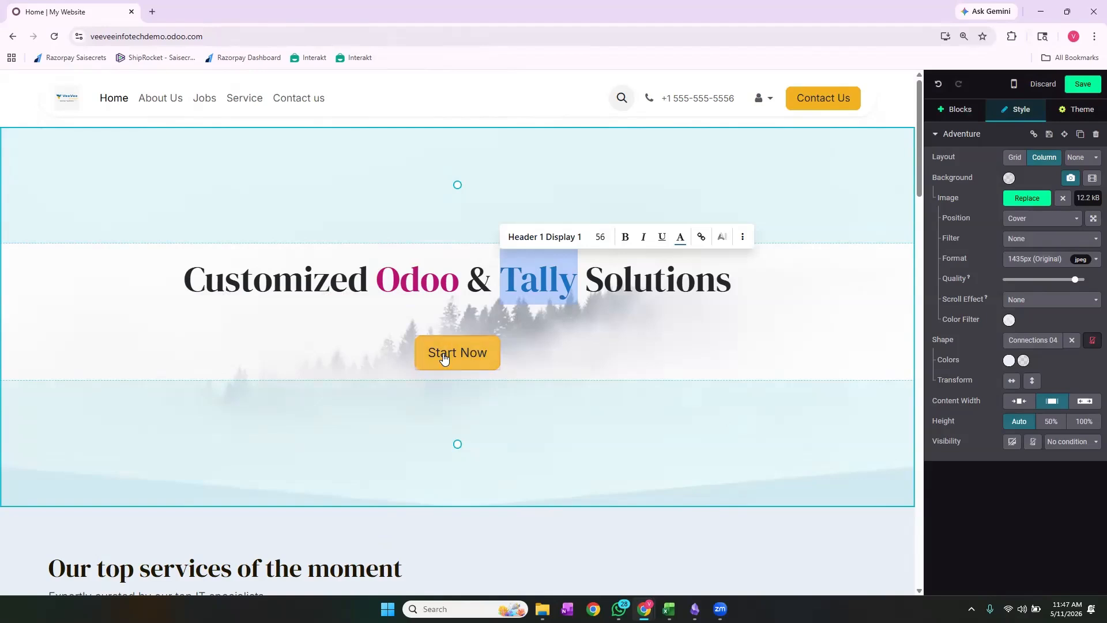
# Step: Relabel the intro block's "Start Now" button as "Contact us" and apply its link to /contactus
pyautogui.click(473, 357)
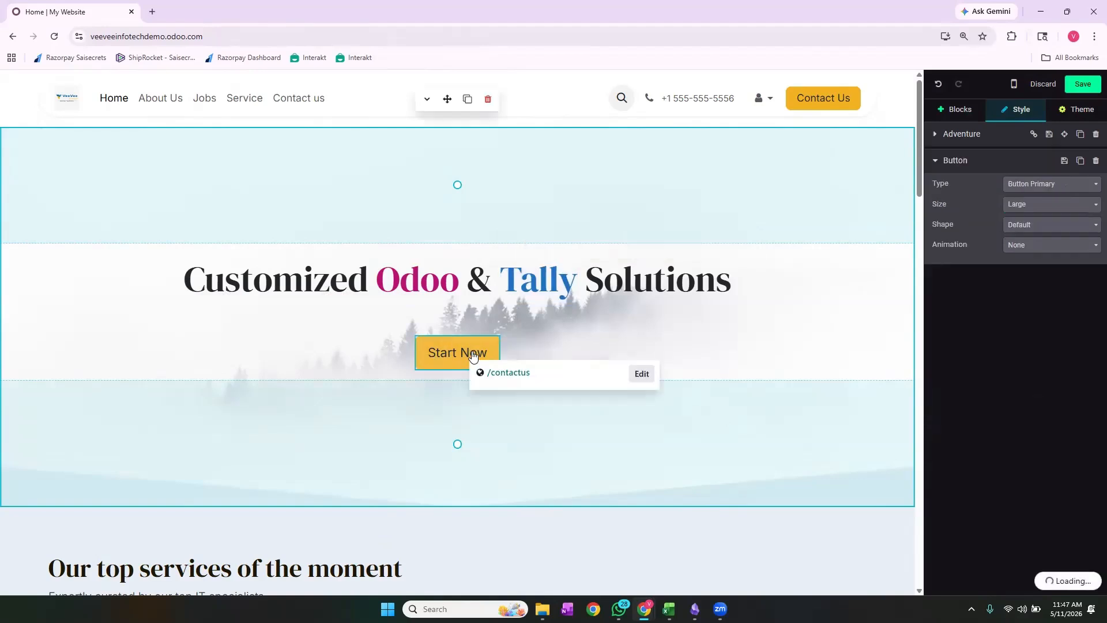
pyautogui.press('BackSpace')
pyautogui.press('BackSpace')
pyautogui.press('BackSpace')
pyautogui.press('BackSpace')
pyautogui.press('BackSpace')
pyautogui.press('BackSpace')
pyautogui.press('BackSpace')
pyautogui.press('BackSpace')
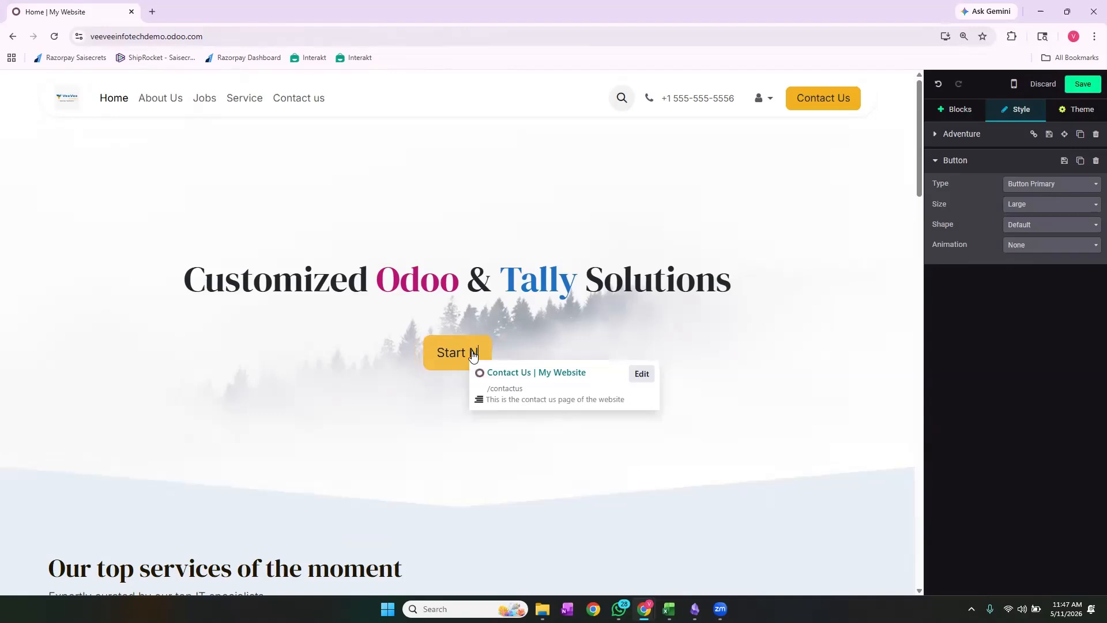
pyautogui.press('BackSpace')
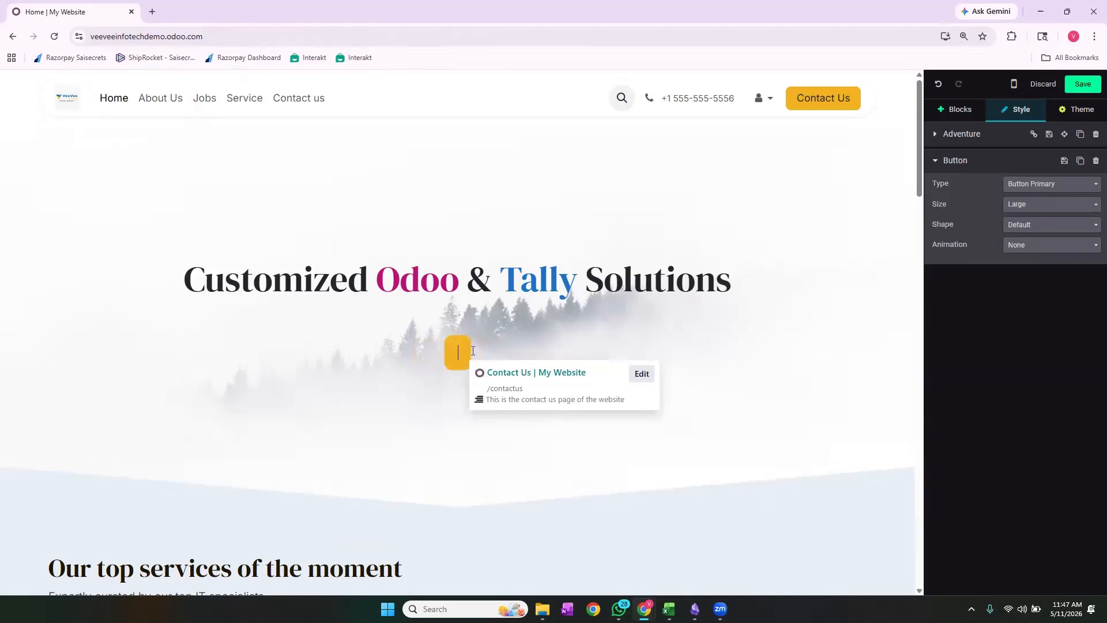
pyautogui.write('Contact us')
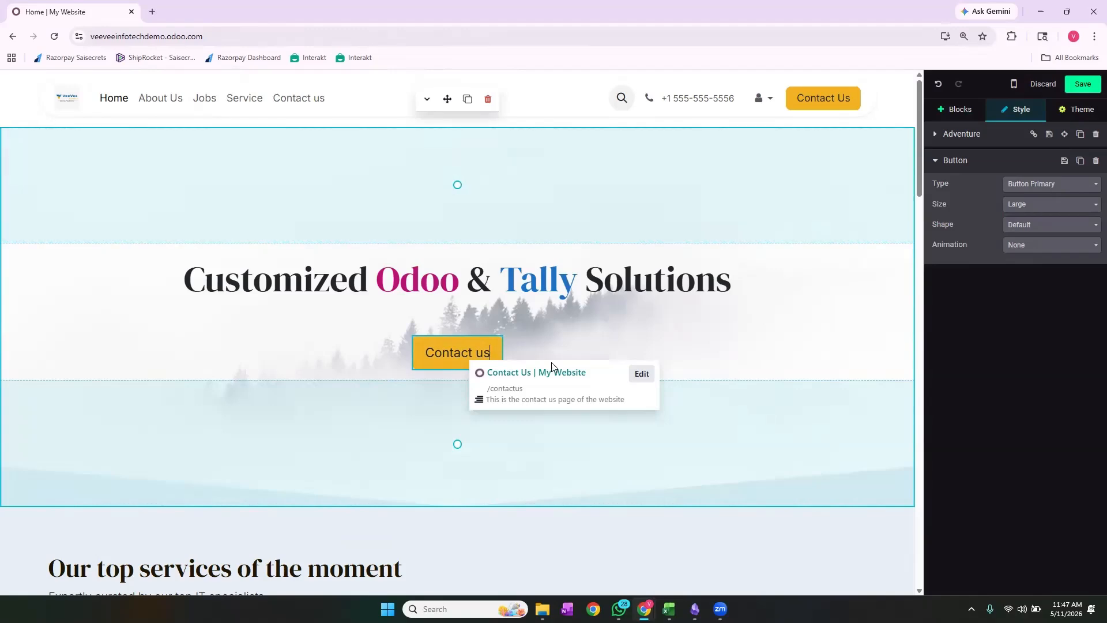
pyautogui.click(642, 375)
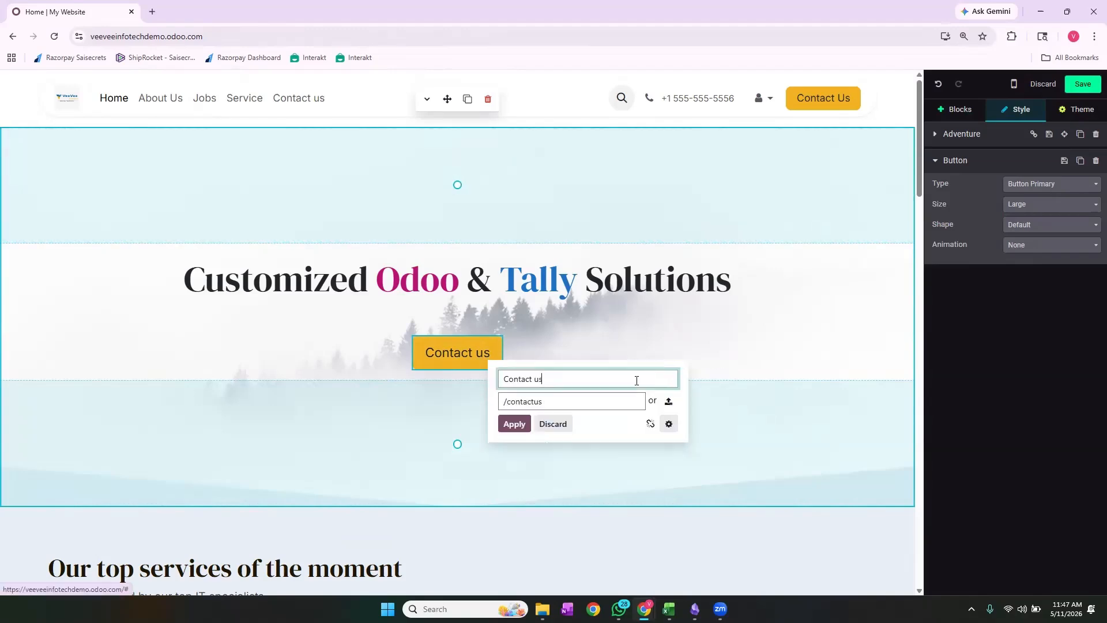
pyautogui.click(518, 429)
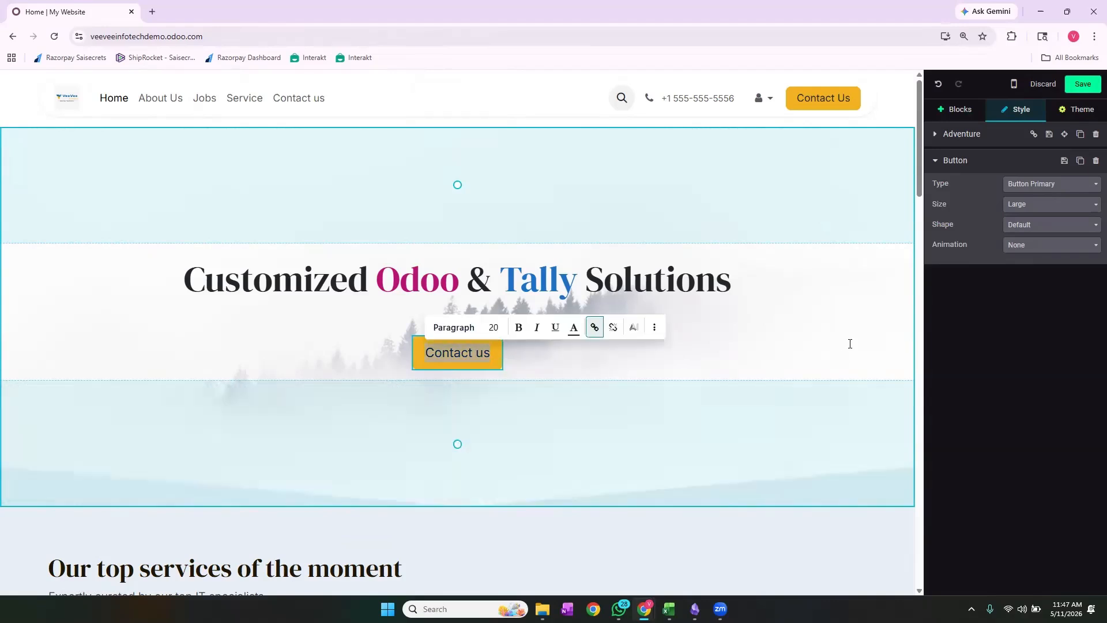
pyautogui.click(850, 343)
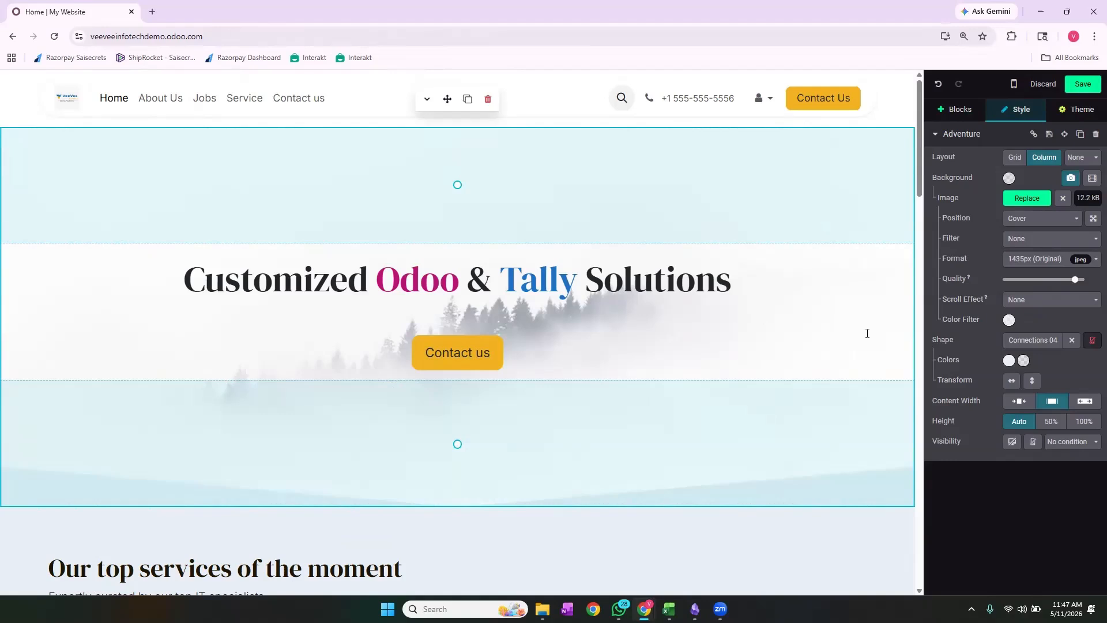
# Step: Replace the intro block's background image with the plain white picture found by searching "white background", and save the page
pyautogui.click(1019, 197)
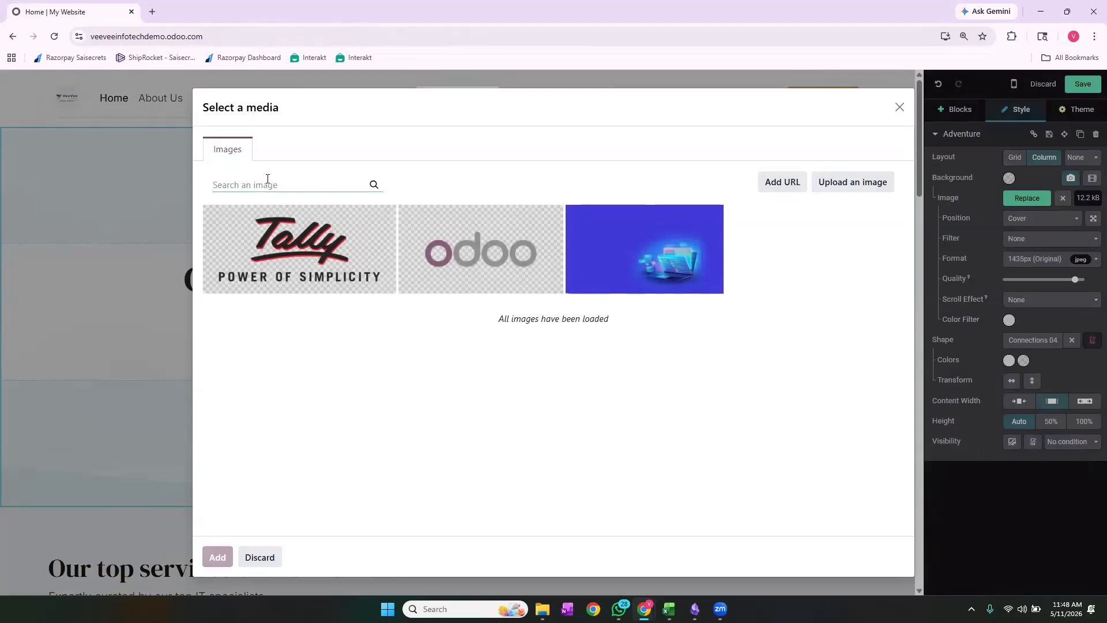
pyautogui.write('white back')
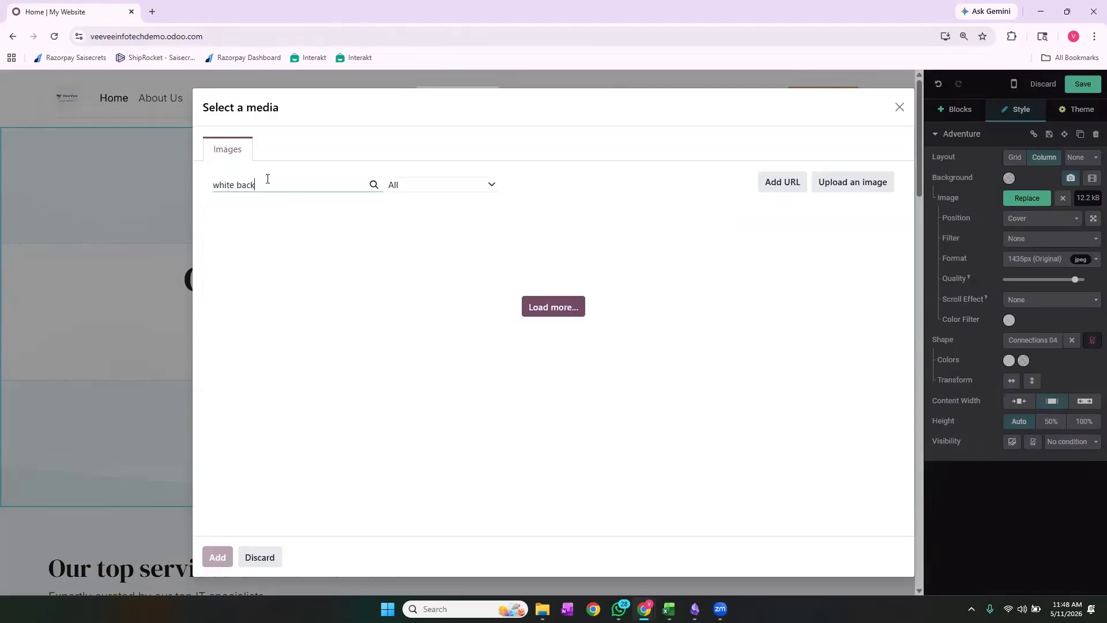
pyautogui.write('ground')
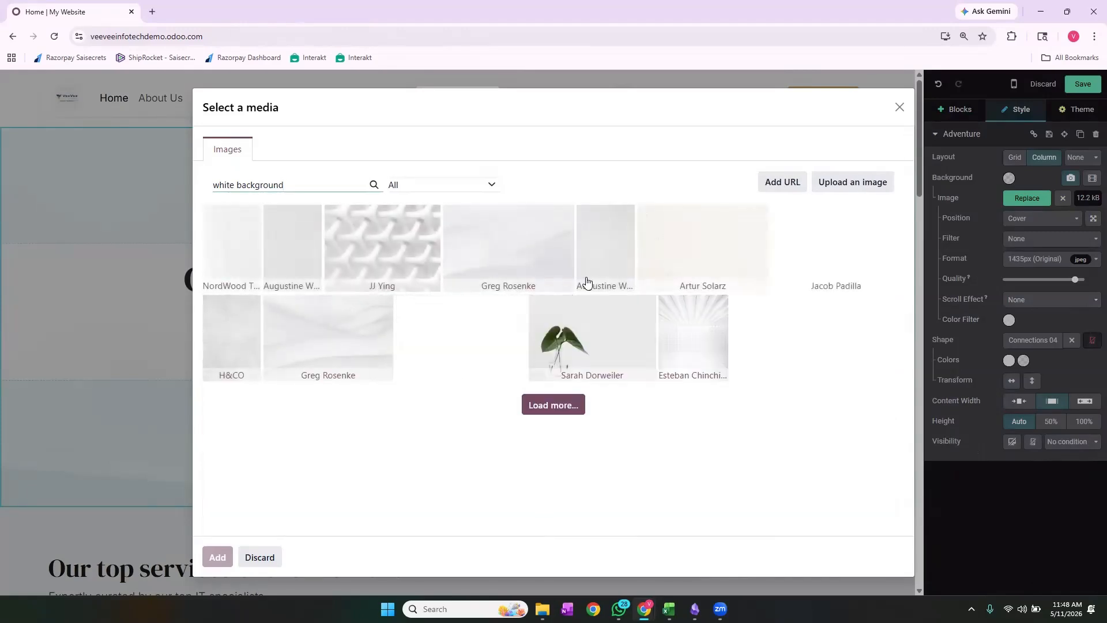
pyautogui.click(832, 249)
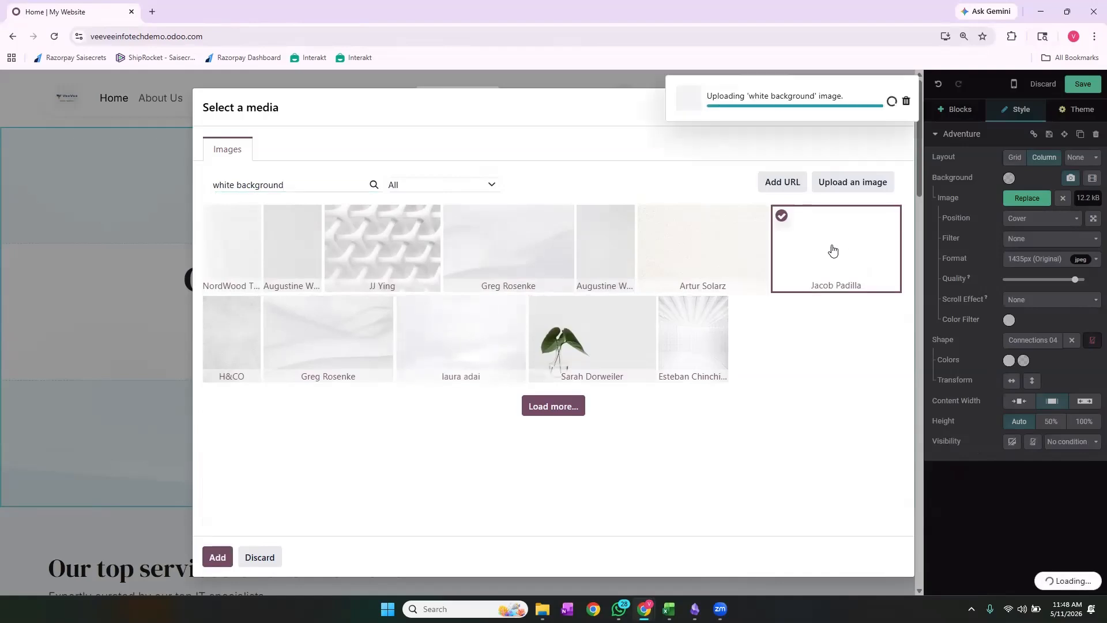
pyautogui.click(215, 565)
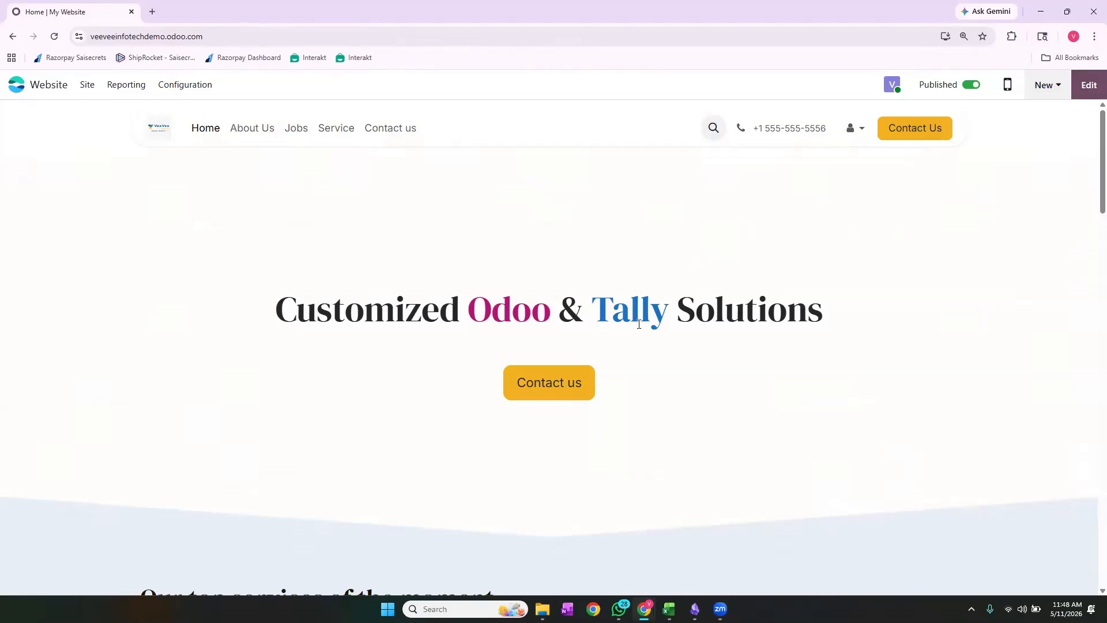
# Step: Reopen the Home page for editing and shorten the services block's heading to "Our top services"
pyautogui.scroll(-7, 638, 324)
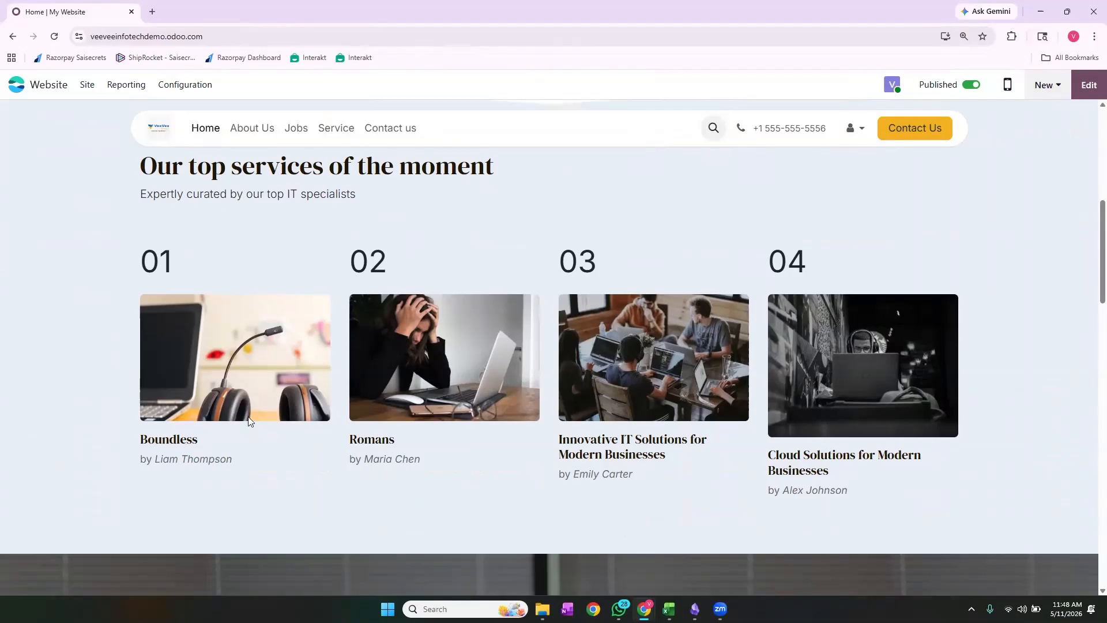
pyautogui.moveTo(209, 437); pyautogui.dragTo(140, 439)
pyautogui.scroll(3, 614, 328)
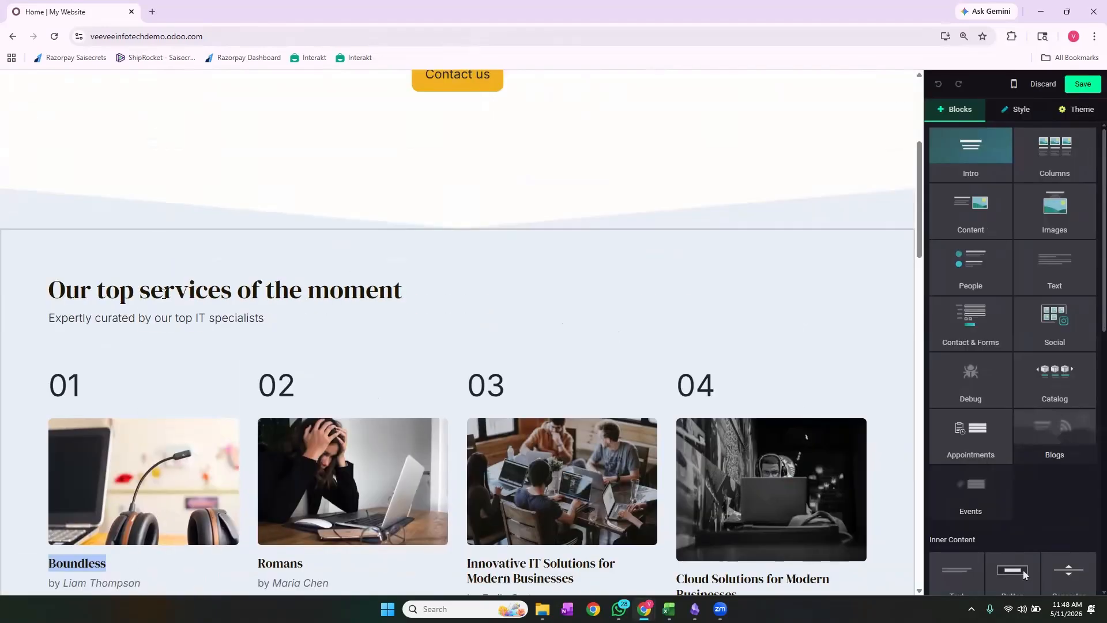
pyautogui.moveTo(241, 290); pyautogui.dragTo(420, 293)
pyautogui.press('BackSpace')
pyautogui.press('BackSpace')
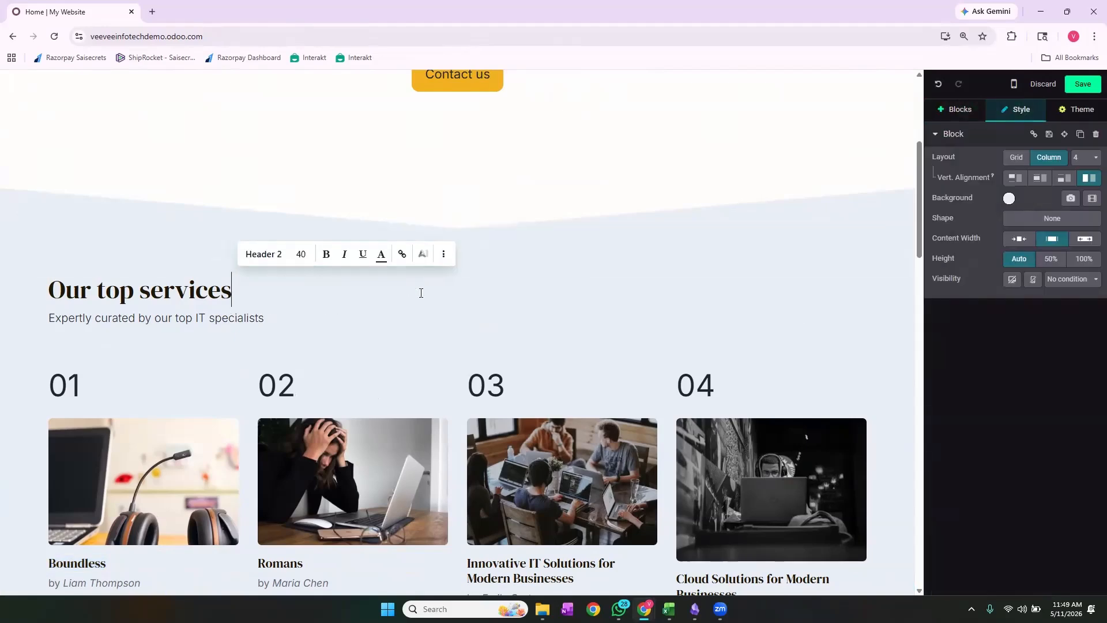
# Step: Delete the subtitle text "Expertly curated by our top IT specialists" beneath the services heading
pyautogui.click(300, 314)
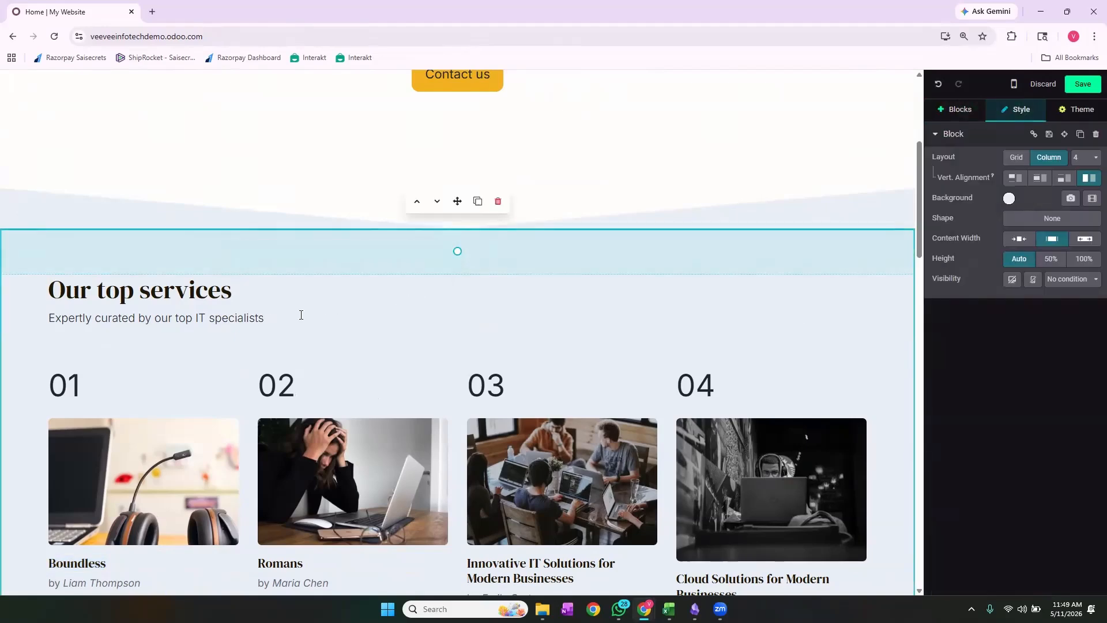
pyautogui.moveTo(267, 312); pyautogui.dragTo(46, 321)
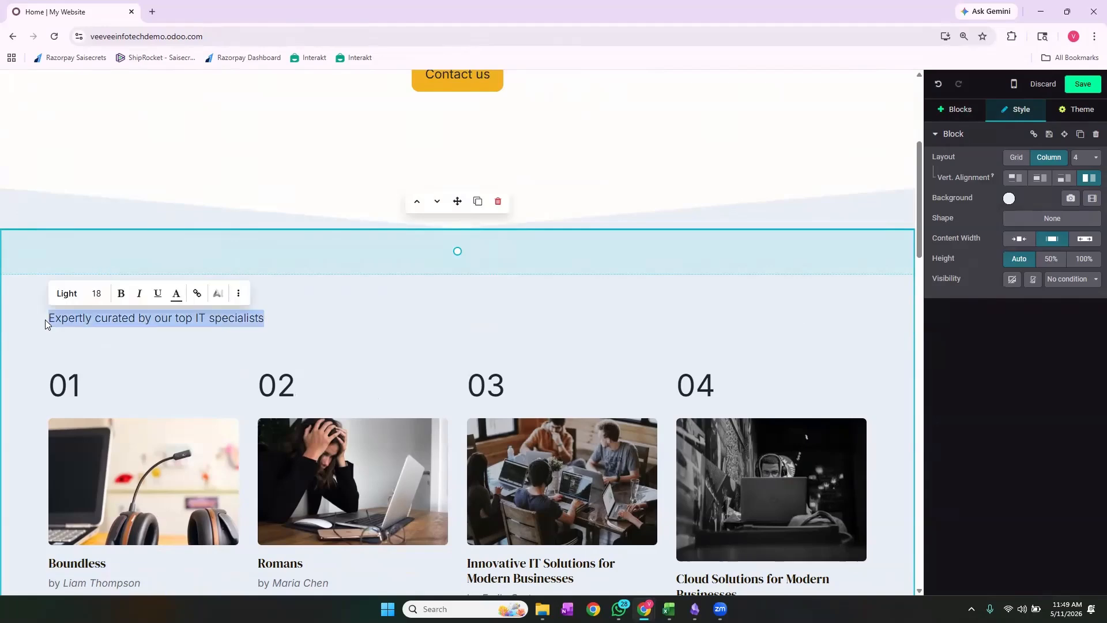
pyautogui.press('BackSpace')
# Step: Retitle service 01 as "Odoo Implementation" and service 02 as "Odoo Customization" in the services block
pyautogui.scroll(-2, 45, 319)
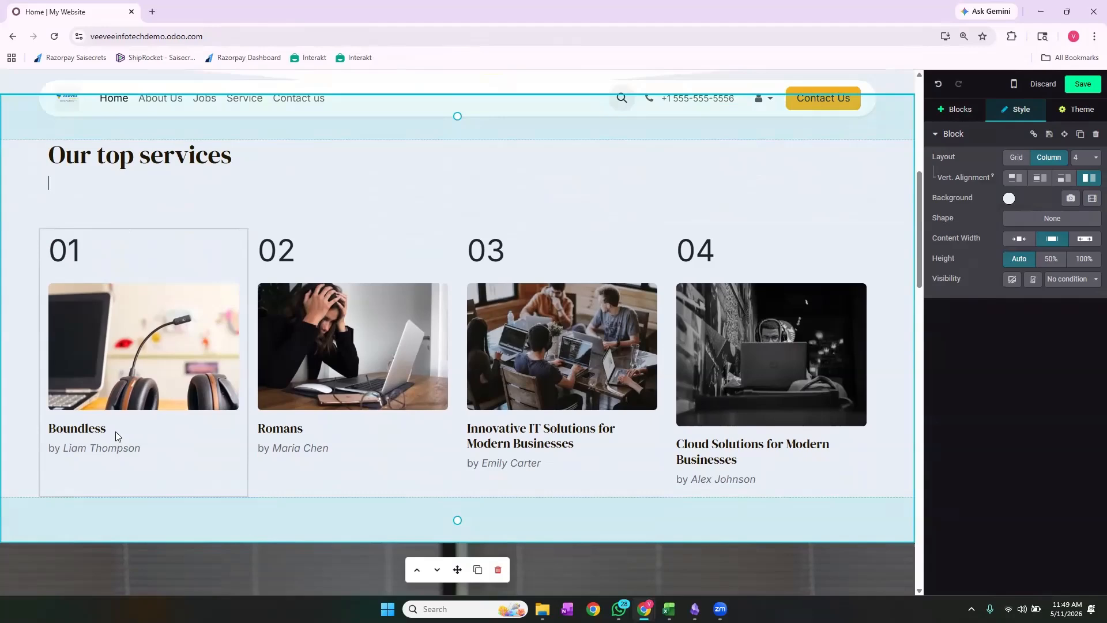
pyautogui.moveTo(115, 431); pyautogui.dragTo(39, 433)
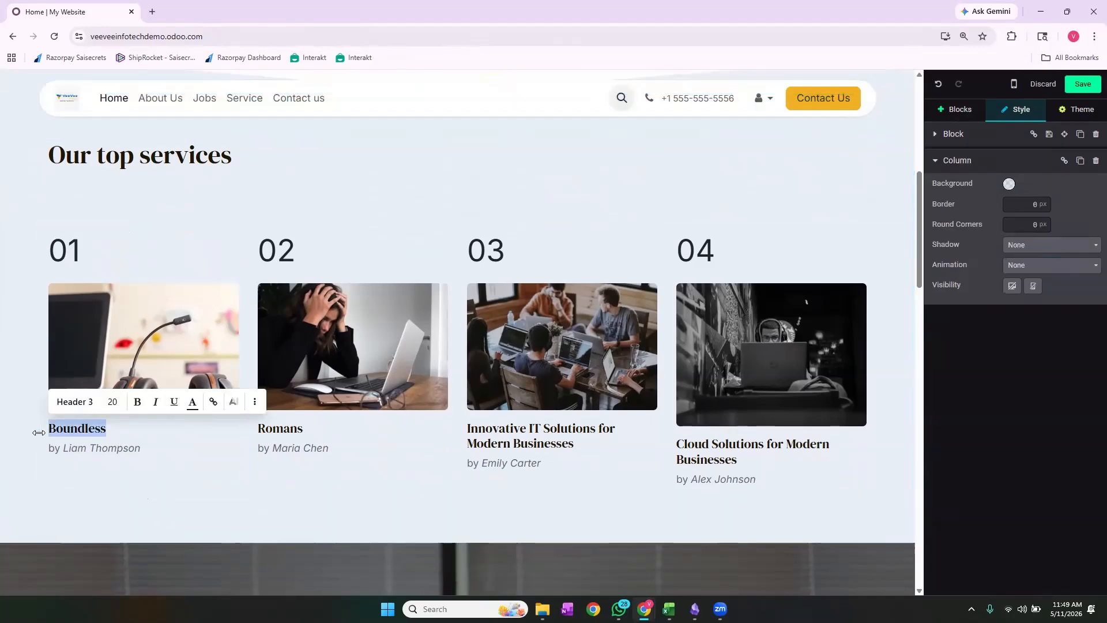
pyautogui.write('Odoo Imp')
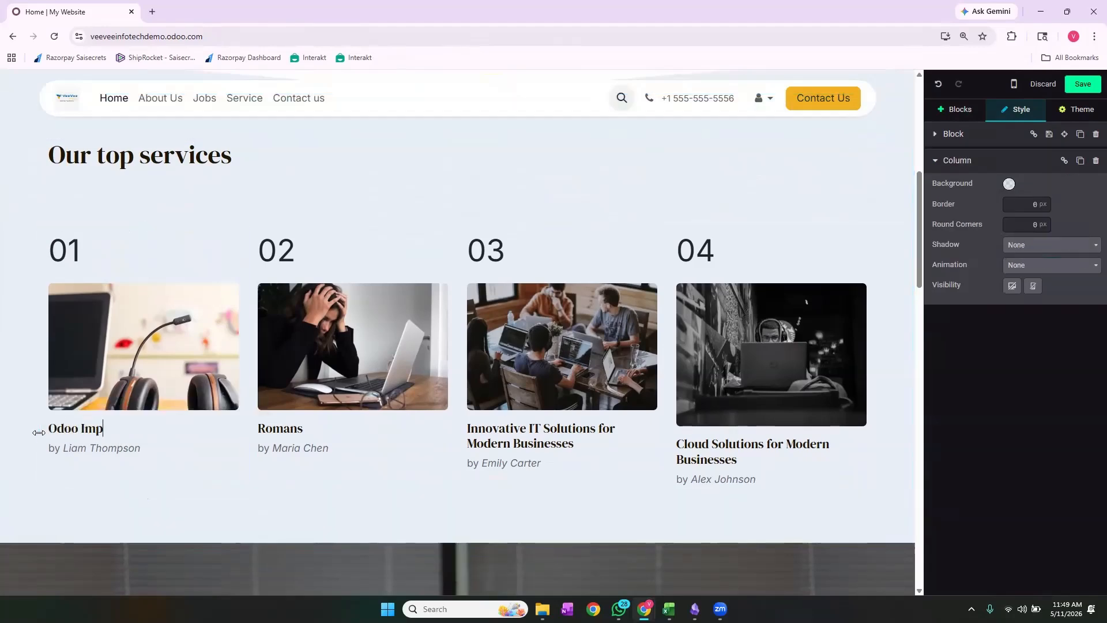
pyautogui.write('lementation')
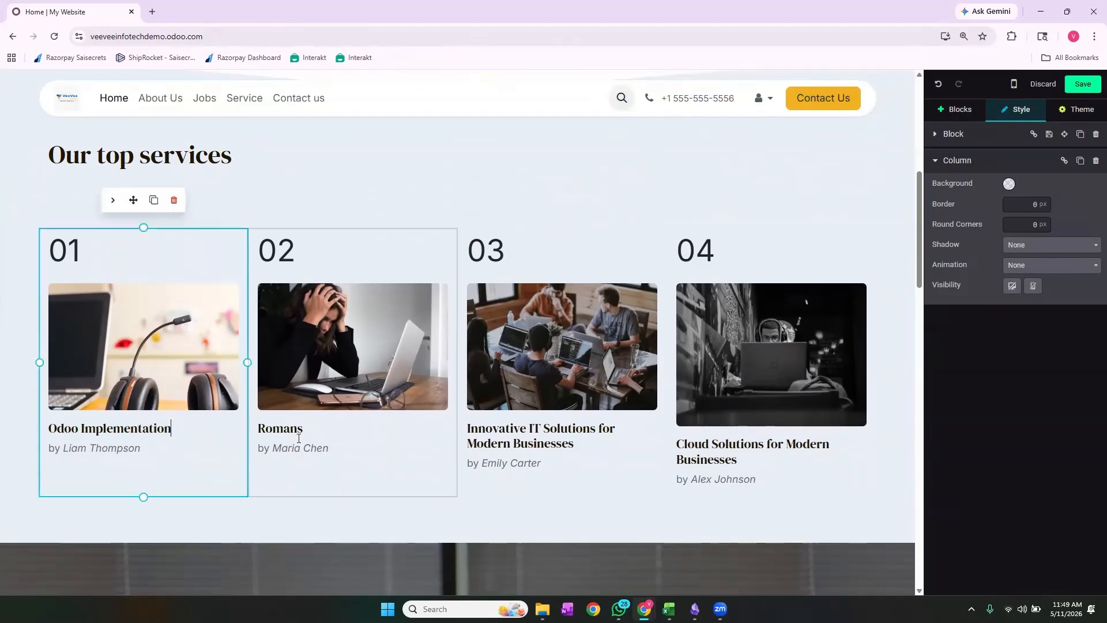
pyautogui.moveTo(304, 427); pyautogui.dragTo(259, 427)
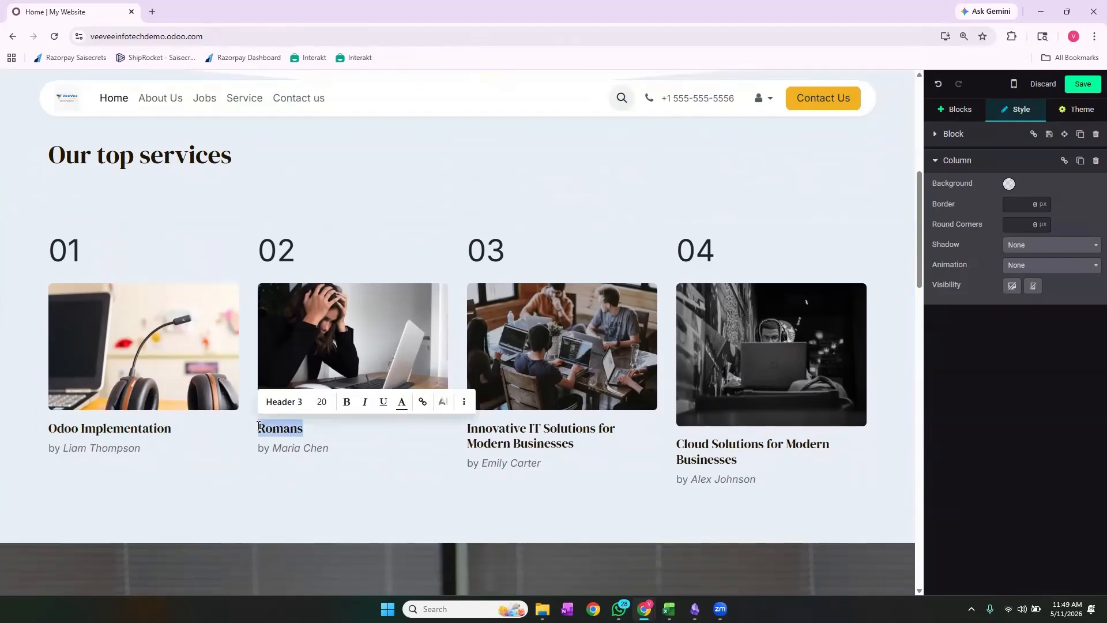
pyautogui.write('Odoo Cust')
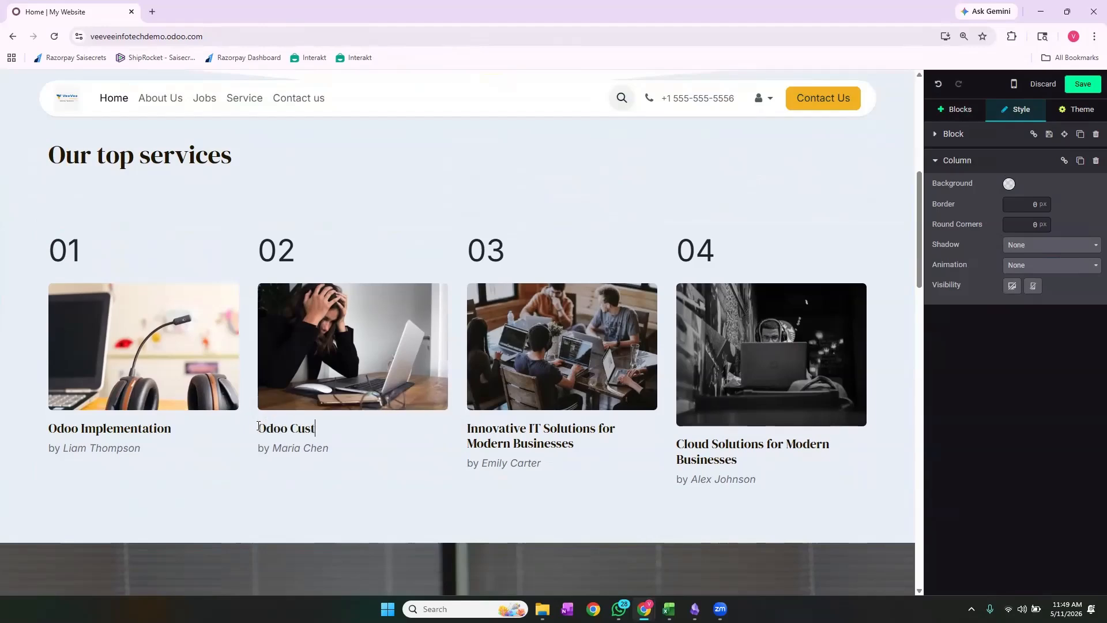
pyautogui.write('omization')
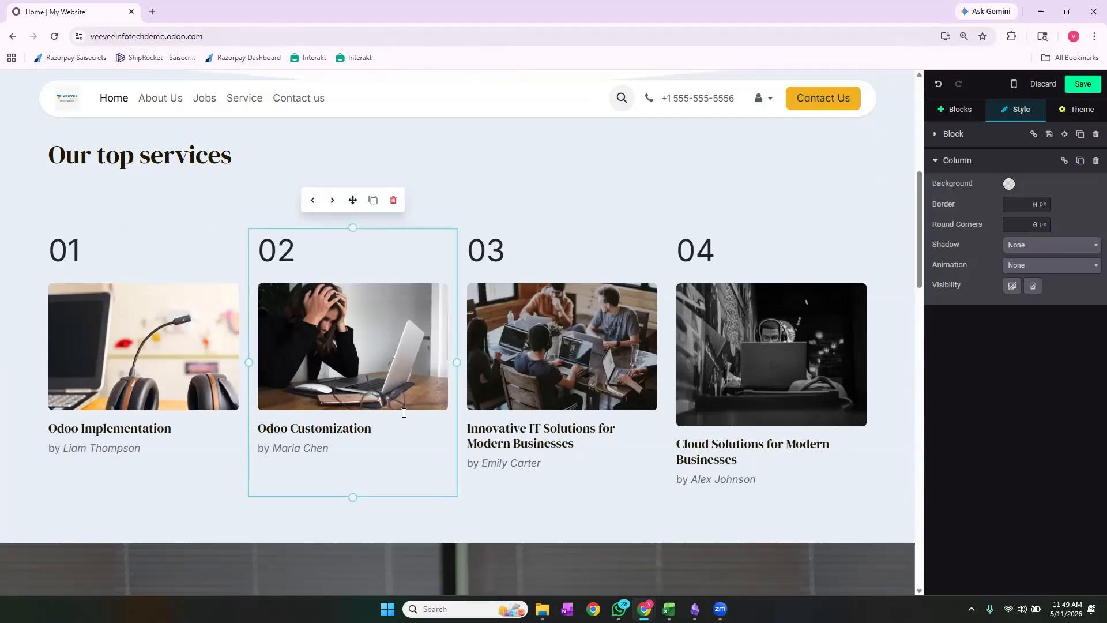
# Step: Retitle service 03 as "Tally Support" and service 04 as "Tally Customisation" in the services block
pyautogui.click(589, 442)
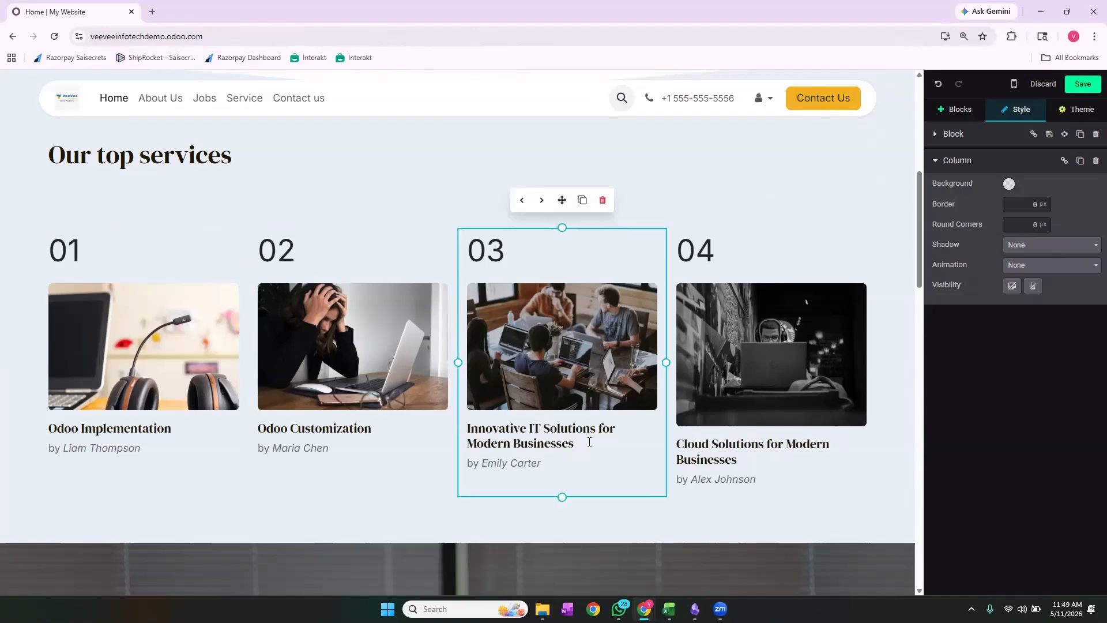
pyautogui.moveTo(590, 442); pyautogui.dragTo(465, 426)
pyautogui.write('Tally')
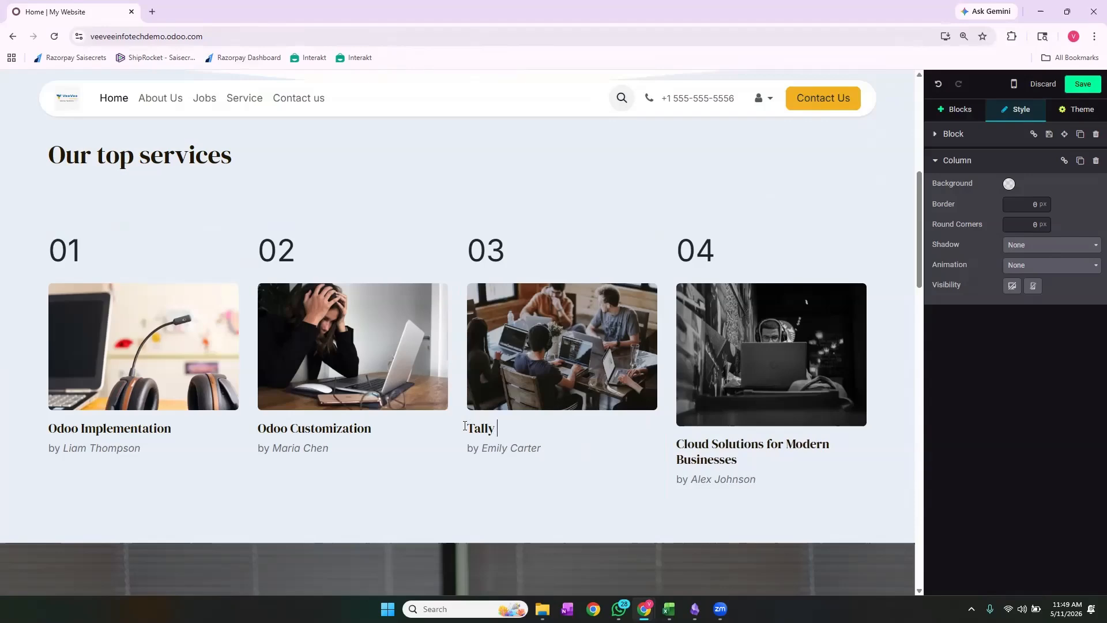
pyautogui.write(' Support')
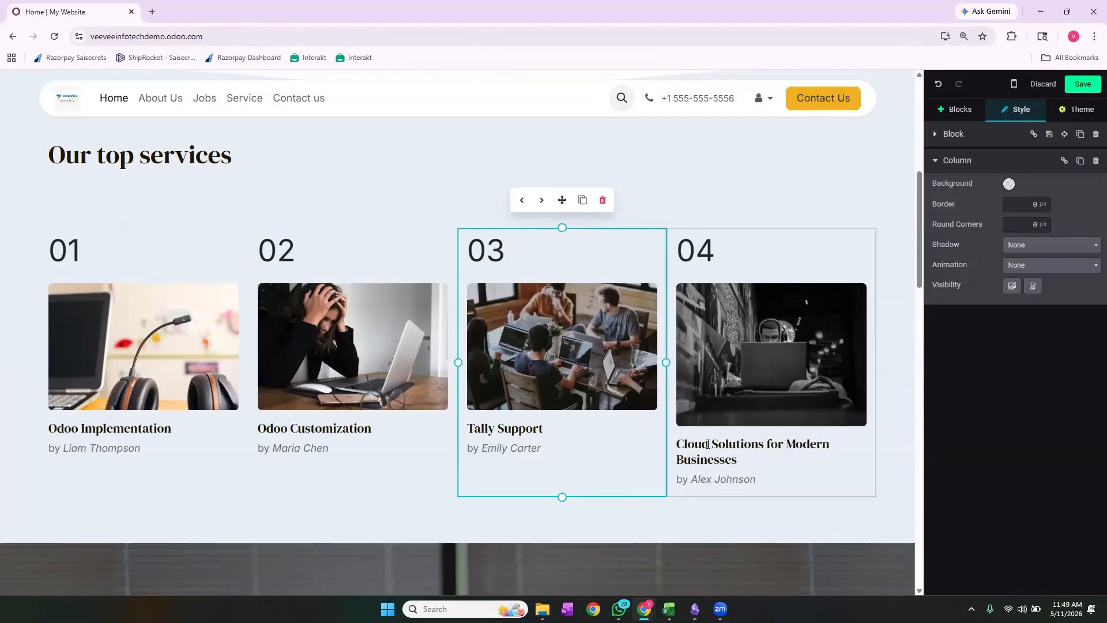
pyautogui.tripleClick(708, 444)
pyautogui.write('Ta')
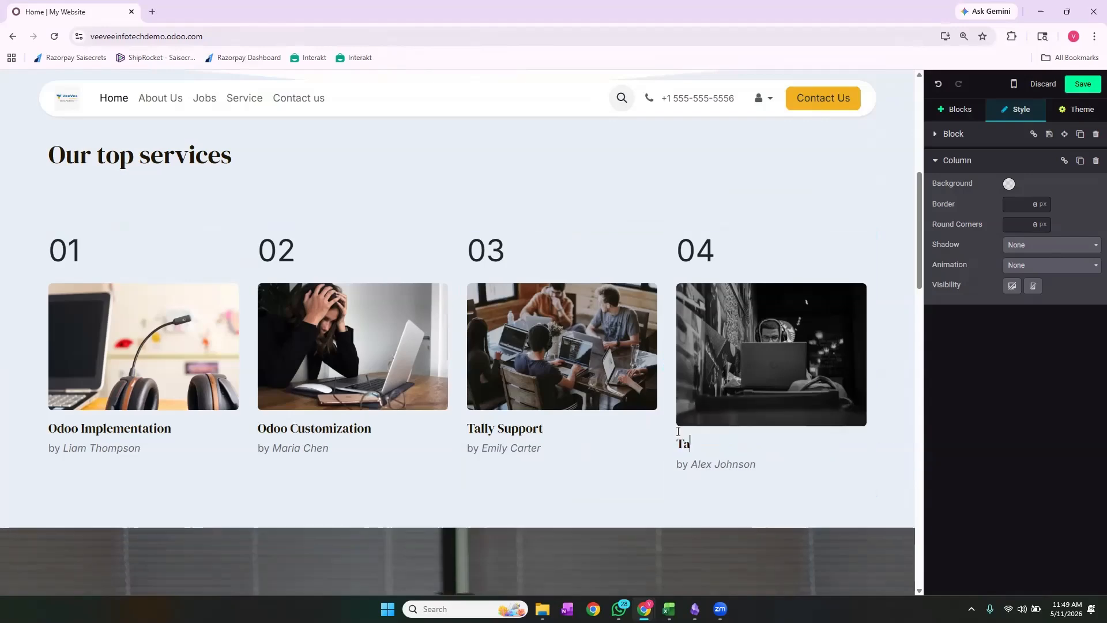
pyautogui.write('lly Customisat')
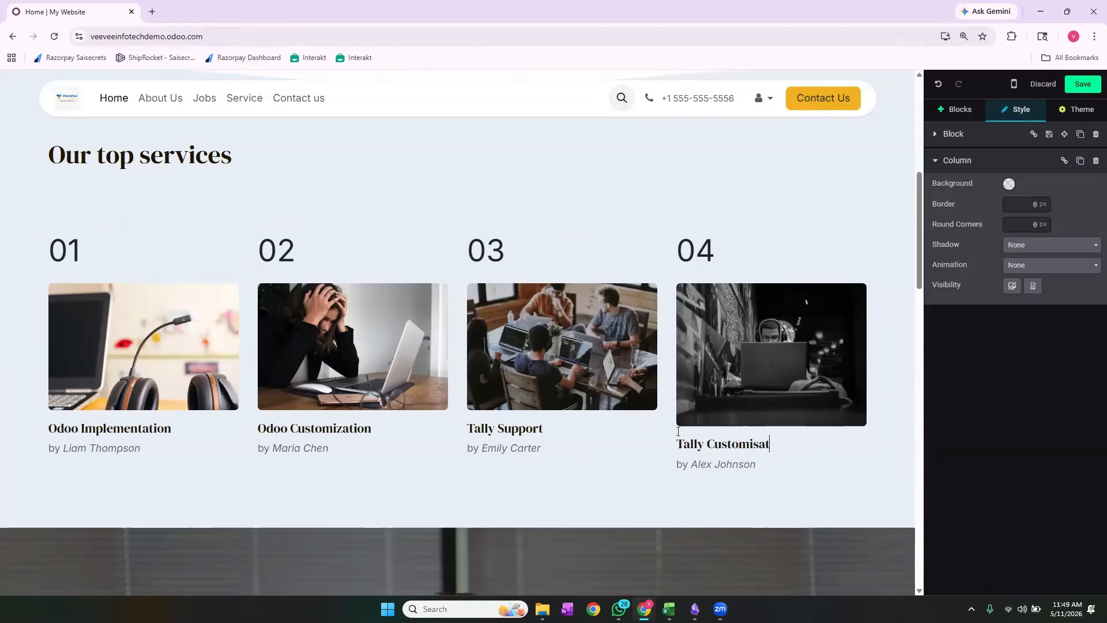
pyautogui.write('ion')
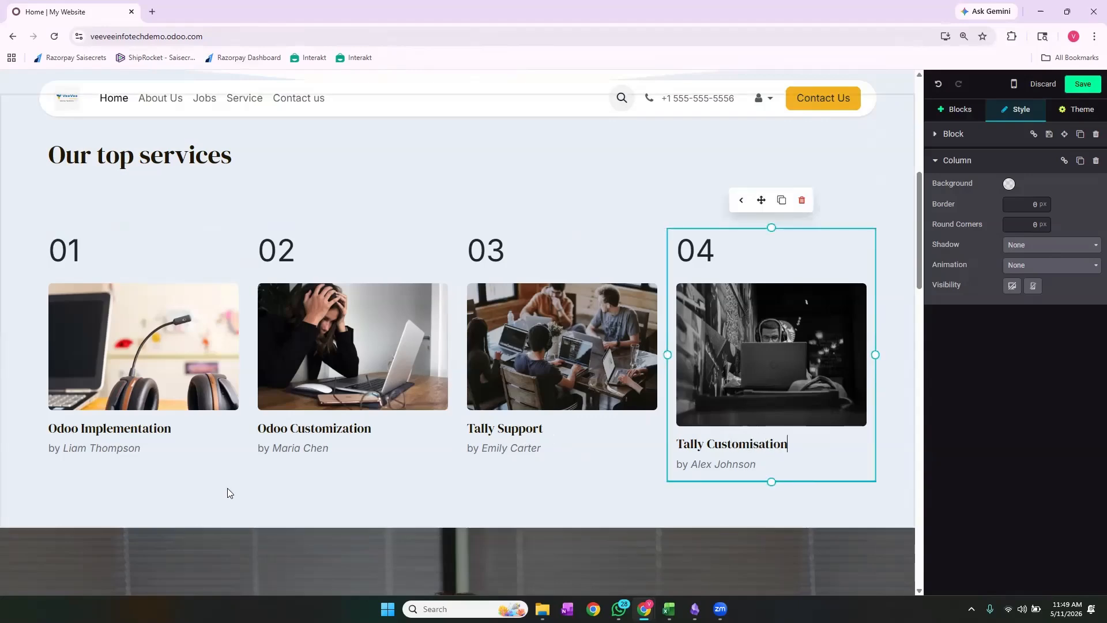
# Step: Delete the author lines beneath all four service titles
pyautogui.moveTo(123, 455); pyautogui.dragTo(40, 460)
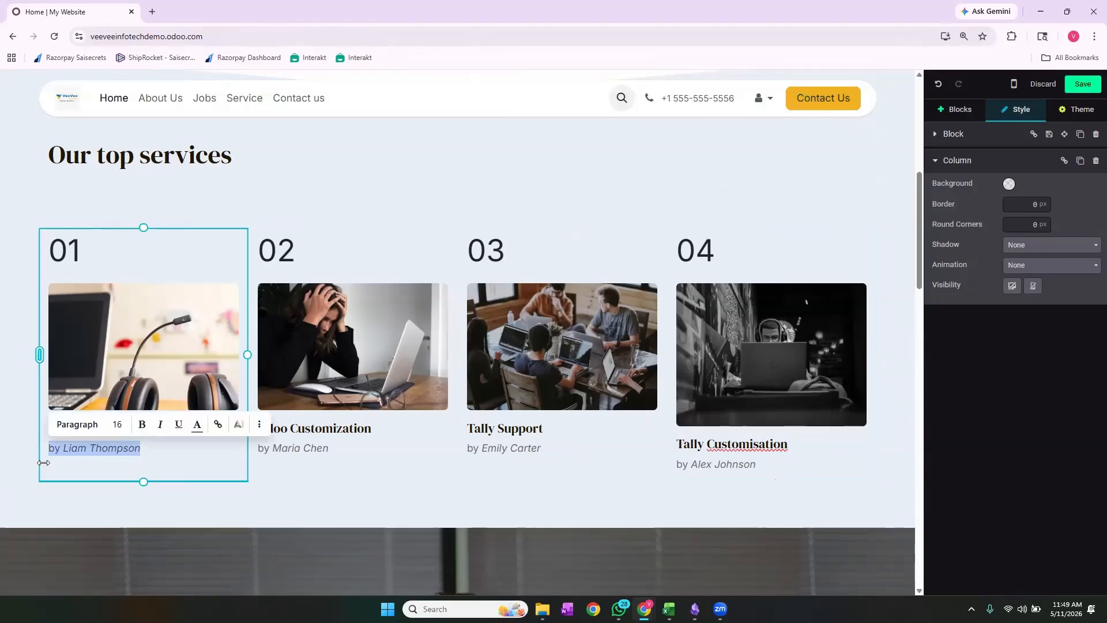
pyautogui.press('BackSpace')
pyautogui.moveTo(334, 449); pyautogui.dragTo(257, 452)
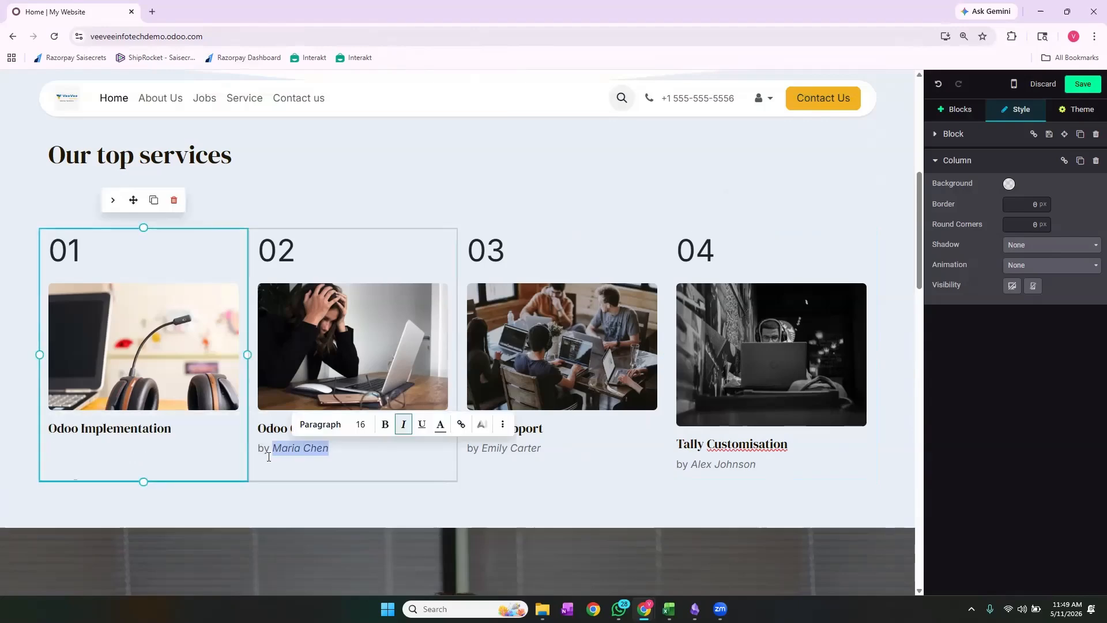
pyautogui.press('BackSpace')
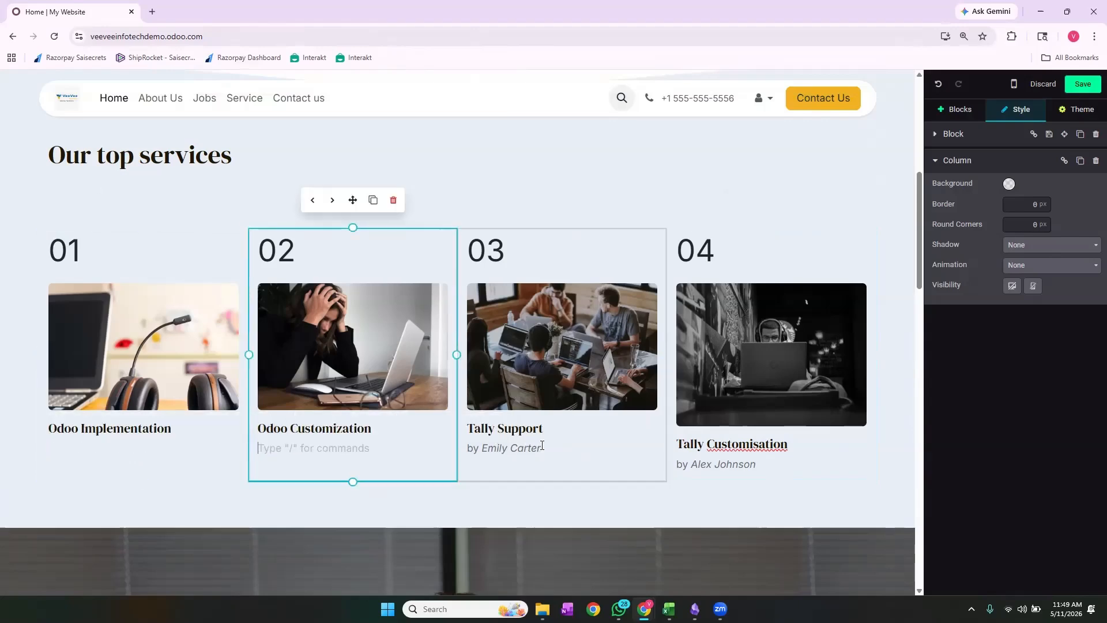
pyautogui.moveTo(546, 447); pyautogui.dragTo(466, 452)
pyautogui.press('BackSpace')
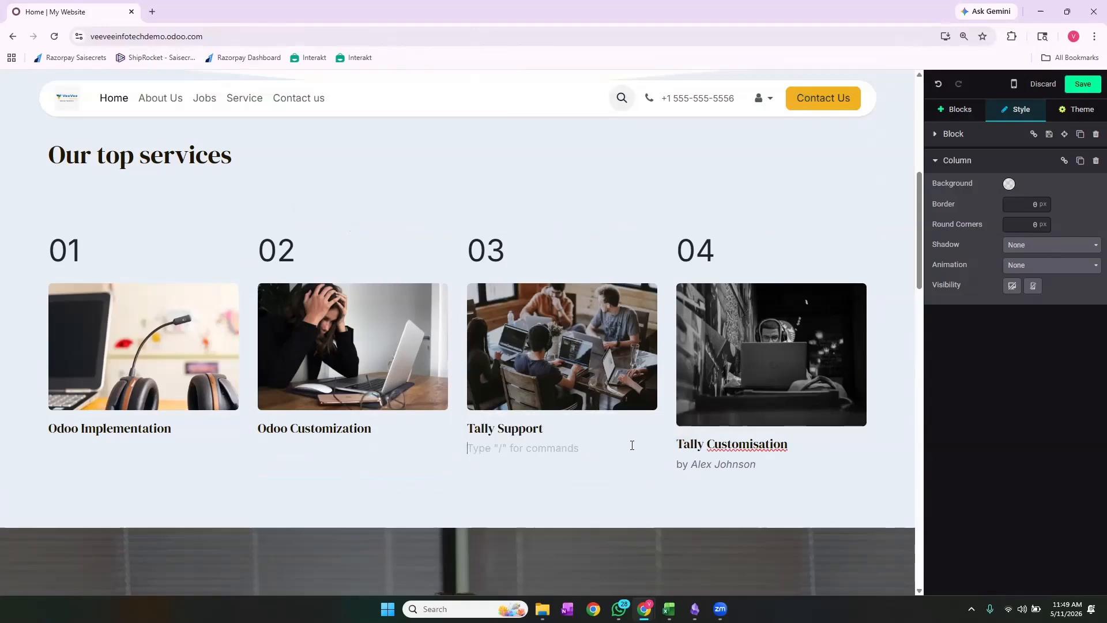
pyautogui.moveTo(763, 468); pyautogui.dragTo(674, 465)
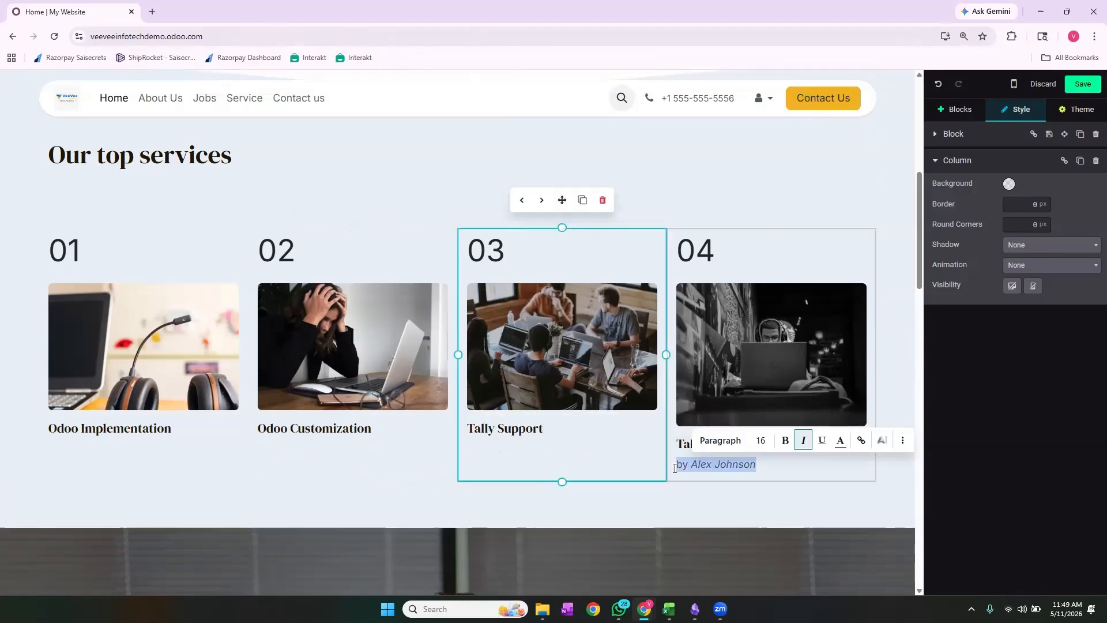
pyautogui.press('BackSpace')
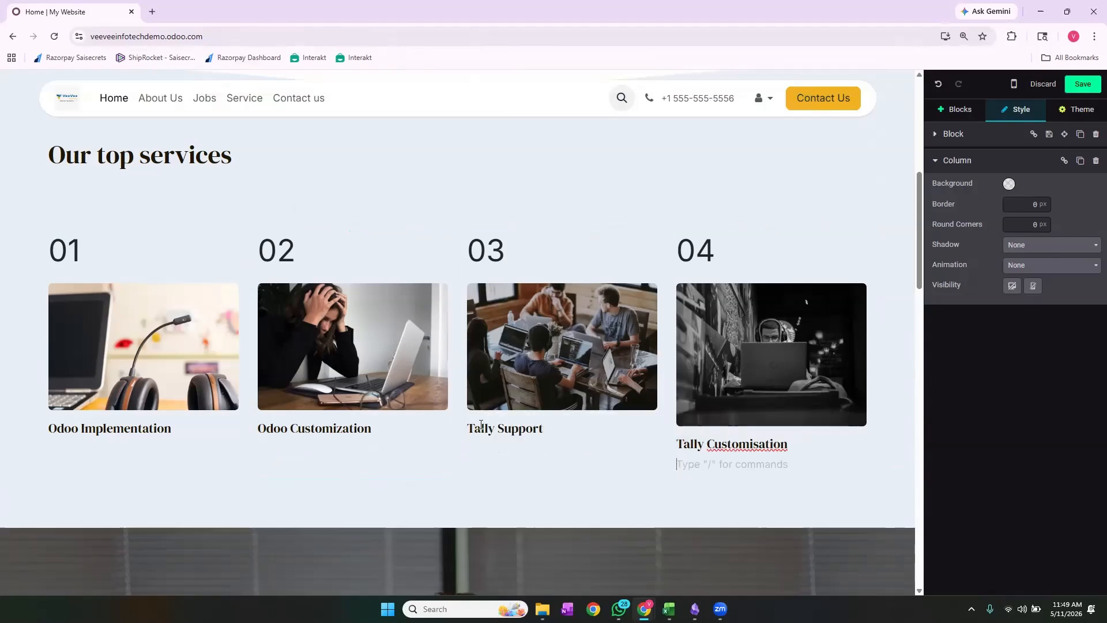
# Step: Replace the picture of the Odoo Implementation service with the Odoo logo from the media library
pyautogui.click(195, 352)
pyautogui.doubleClick(194, 353)
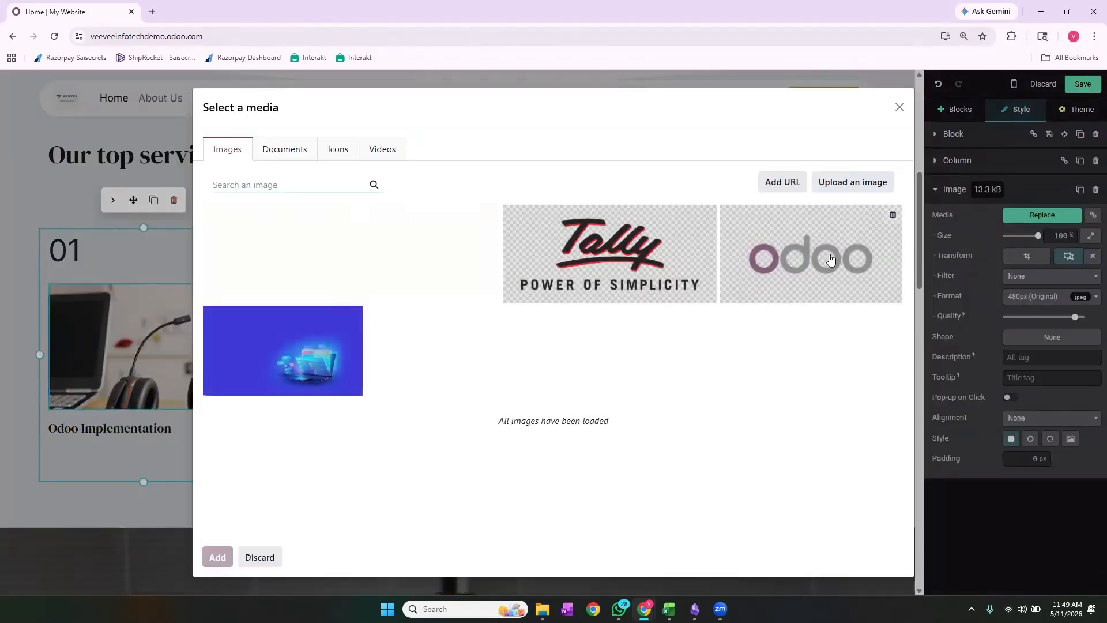
pyautogui.click(830, 260)
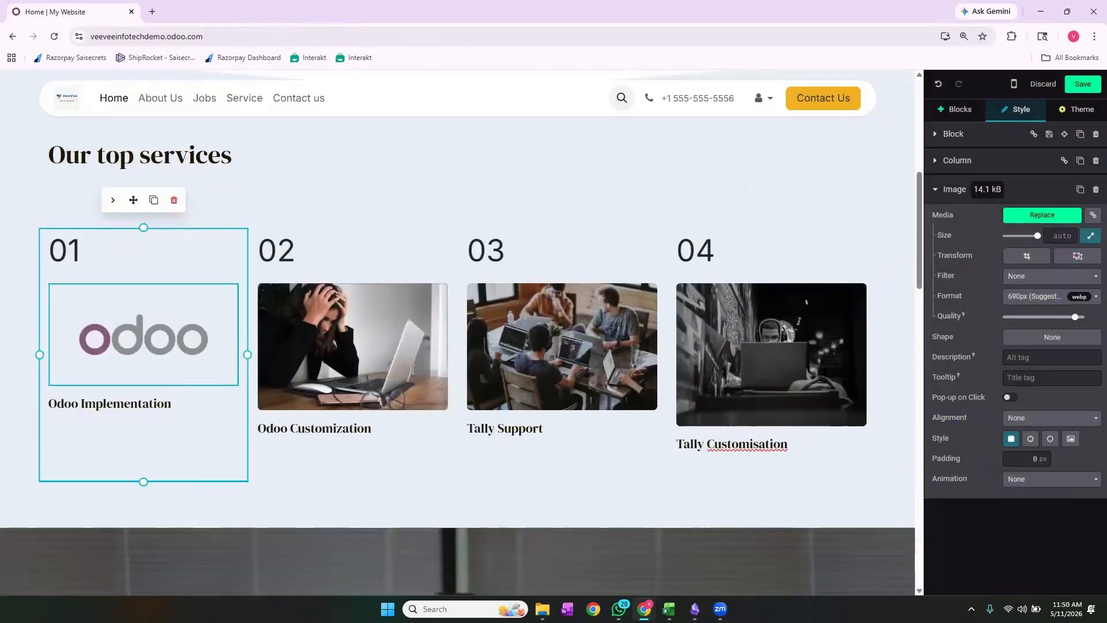
# Step: Replace the picture of the Odoo Customization service with the uploaded file odoo-customization from the Downloads folder
pyautogui.click(423, 345)
pyautogui.doubleClick(422, 345)
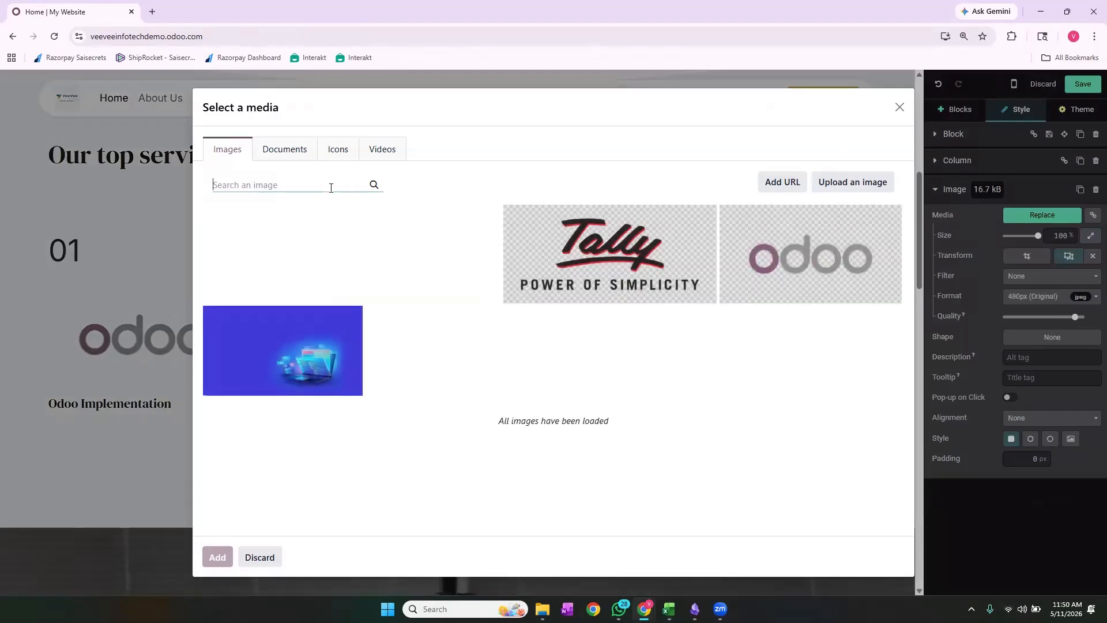
pyautogui.click(851, 182)
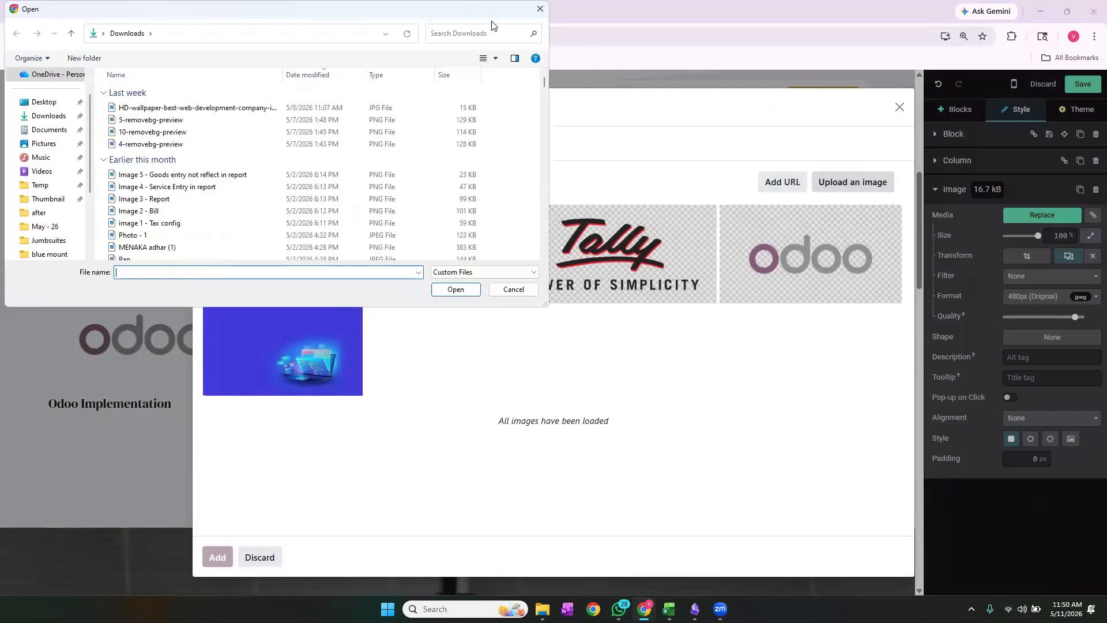
pyautogui.click(492, 25)
pyautogui.write('odoo cus')
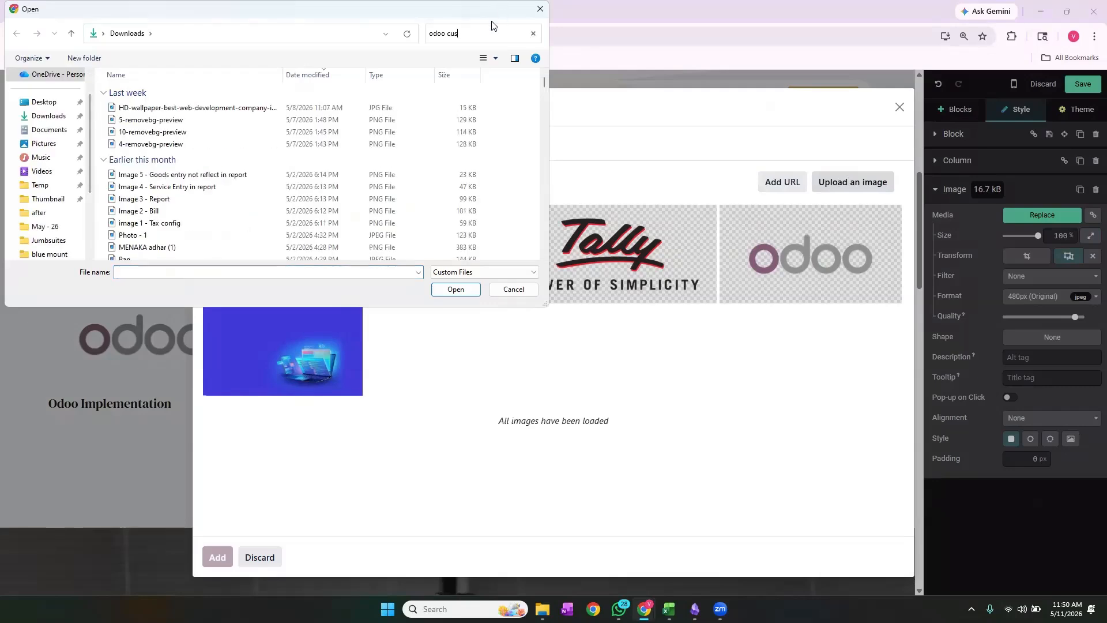
pyautogui.write('tomi')
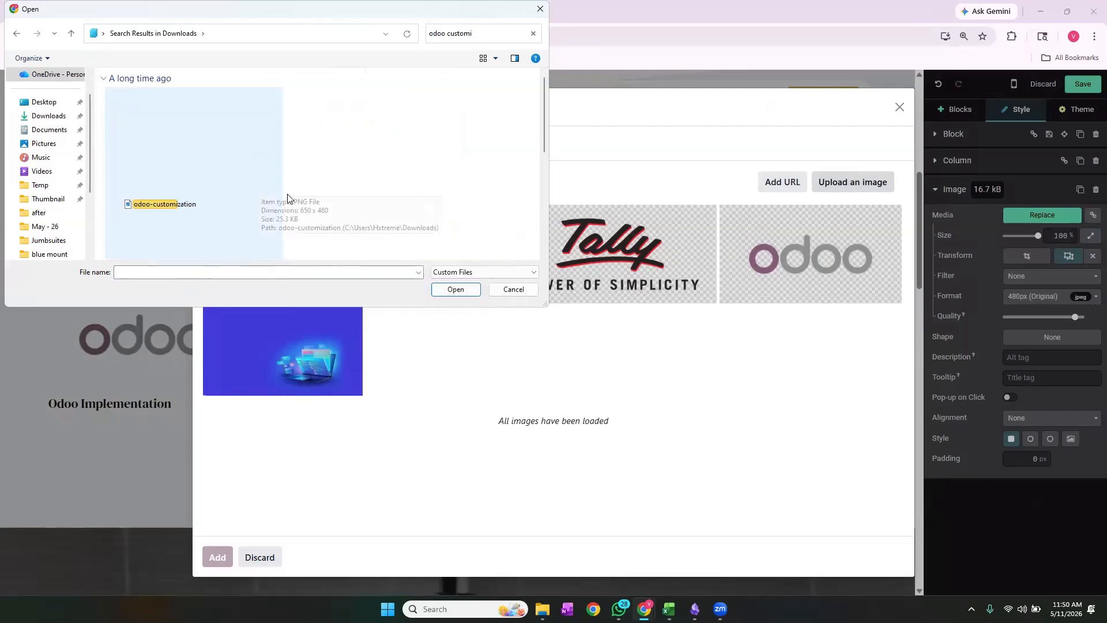
pyautogui.click(251, 215)
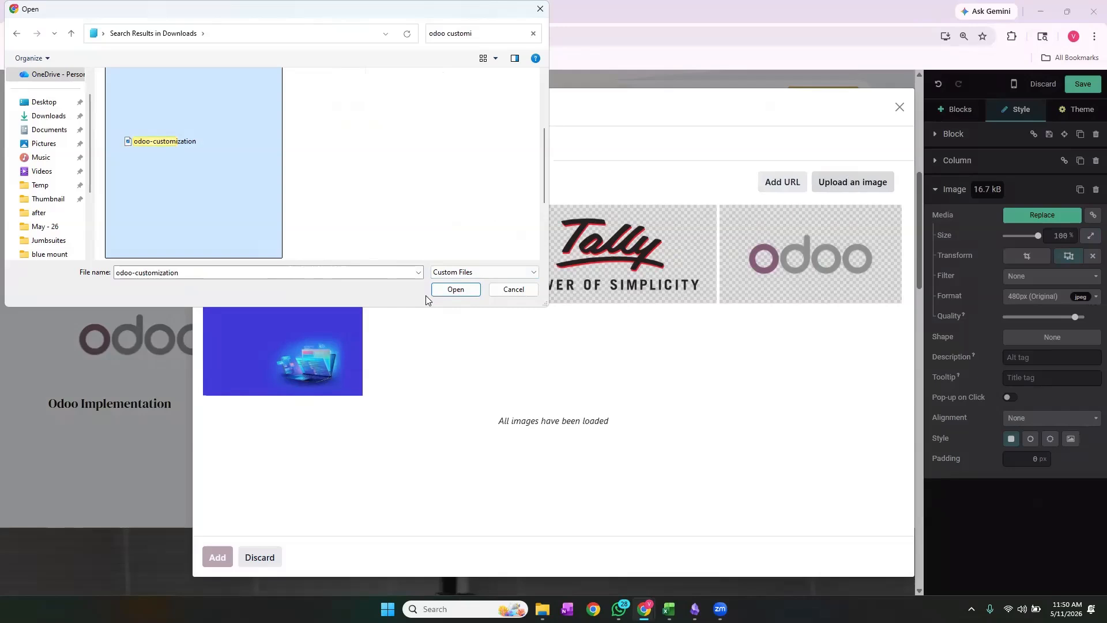
pyautogui.click(455, 289)
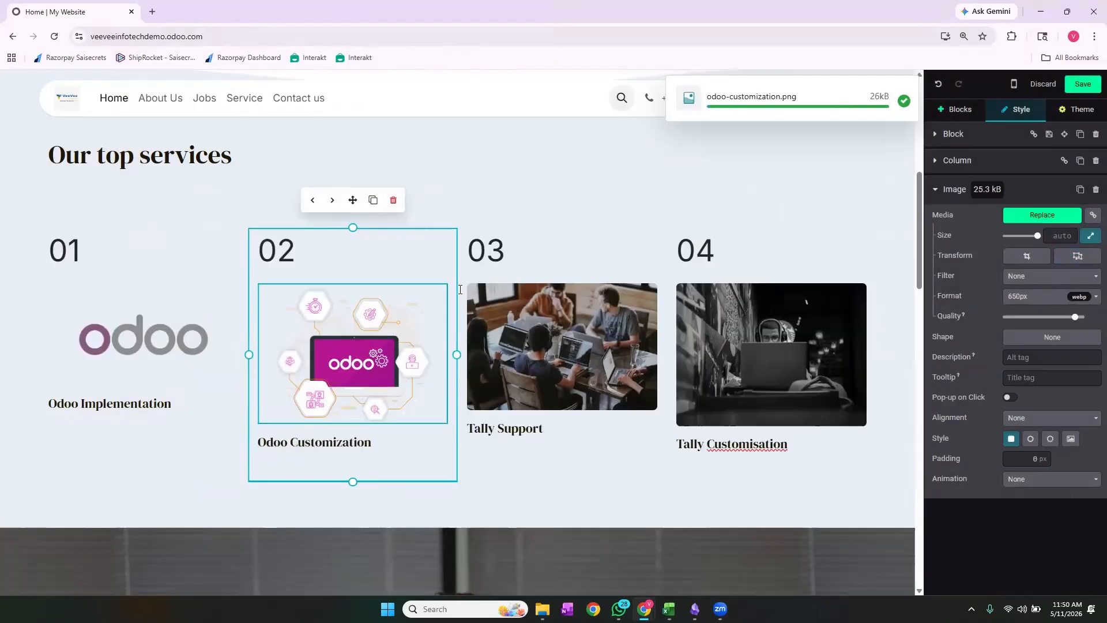
# Step: Replace the picture of the Tally Support service with the Tally logo from the media library
pyautogui.click(568, 333)
pyautogui.doubleClick(569, 334)
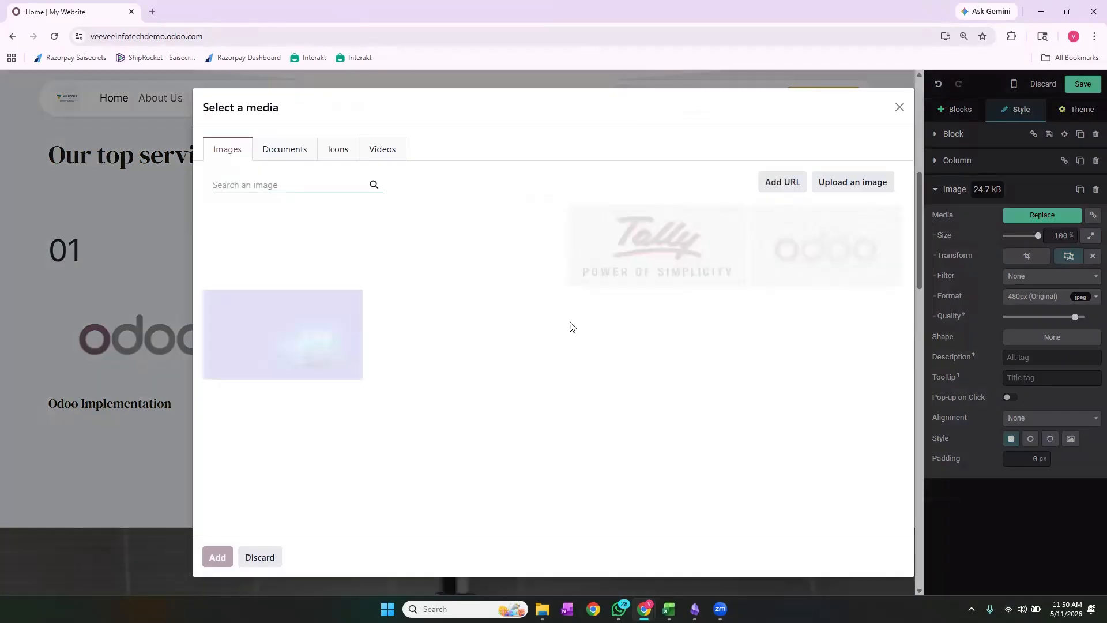
pyautogui.click(694, 262)
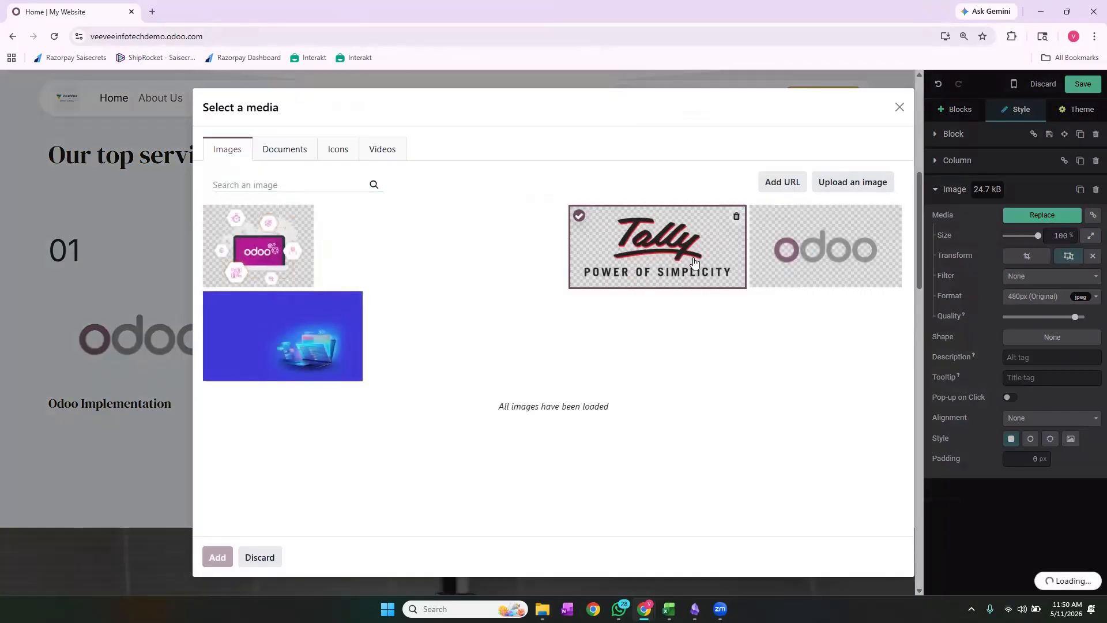
pyautogui.click(218, 556)
# Step: Replace the picture of the Tally Customisation service with the uploaded file tally_custom_150x150 from the Downloads folder
pyautogui.doubleClick(758, 340)
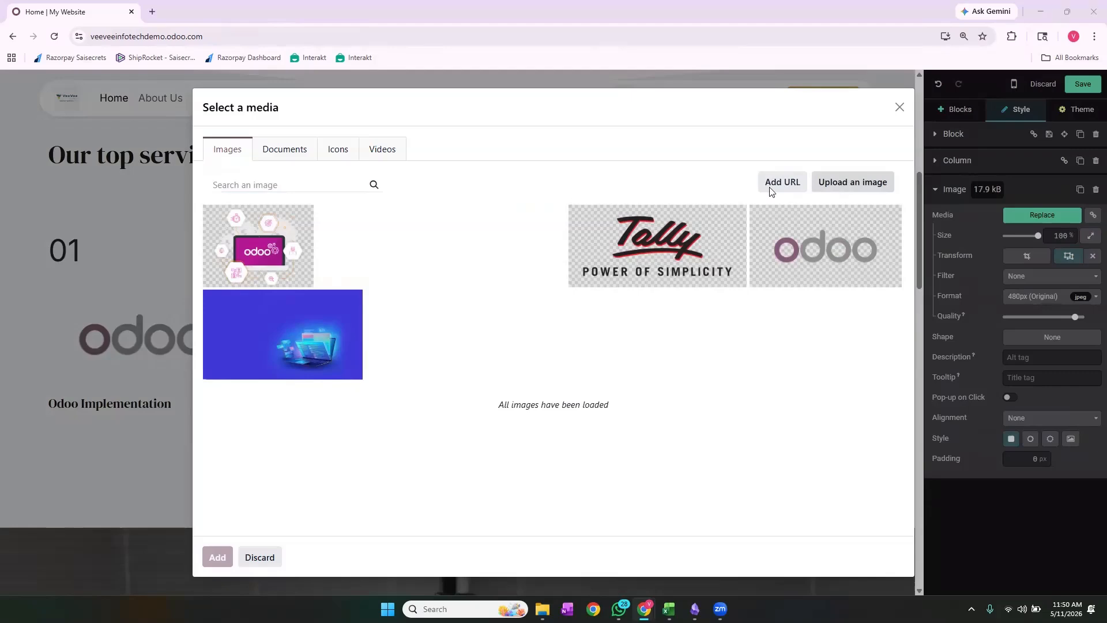
pyautogui.hotkey('ctrl', 'f')
pyautogui.write('t')
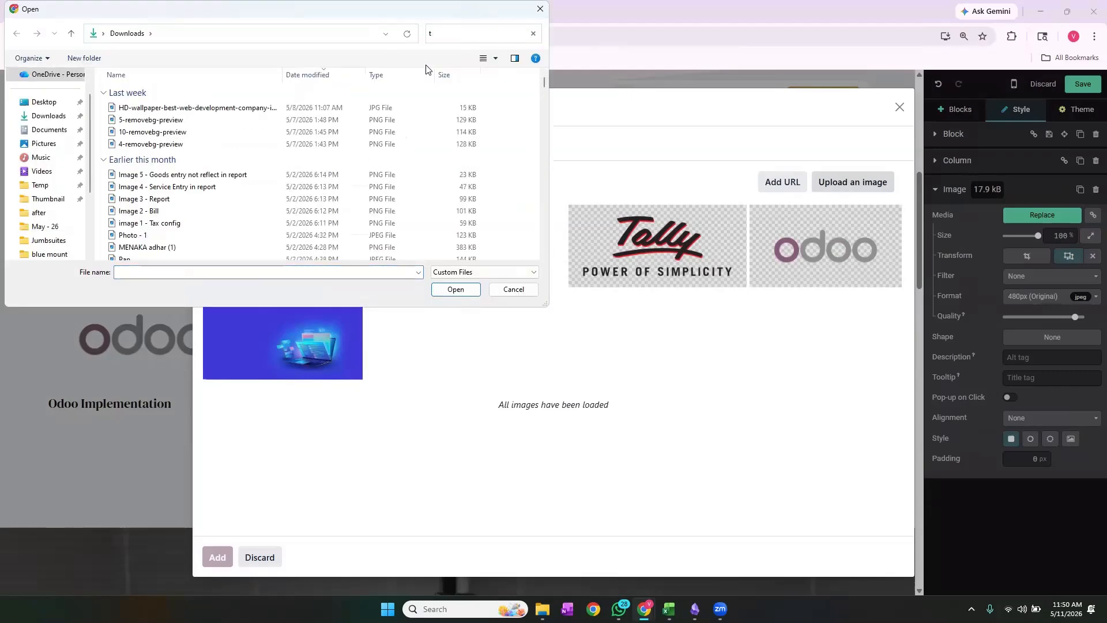
pyautogui.write('ally cust')
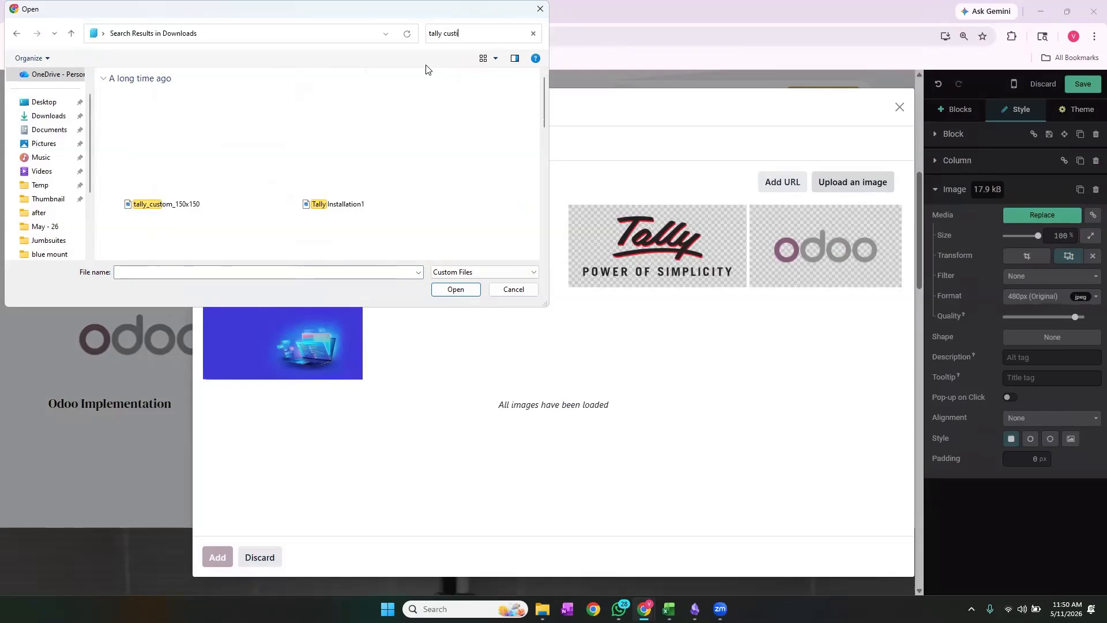
pyautogui.write('om')
pyautogui.click(202, 200)
pyautogui.click(455, 289)
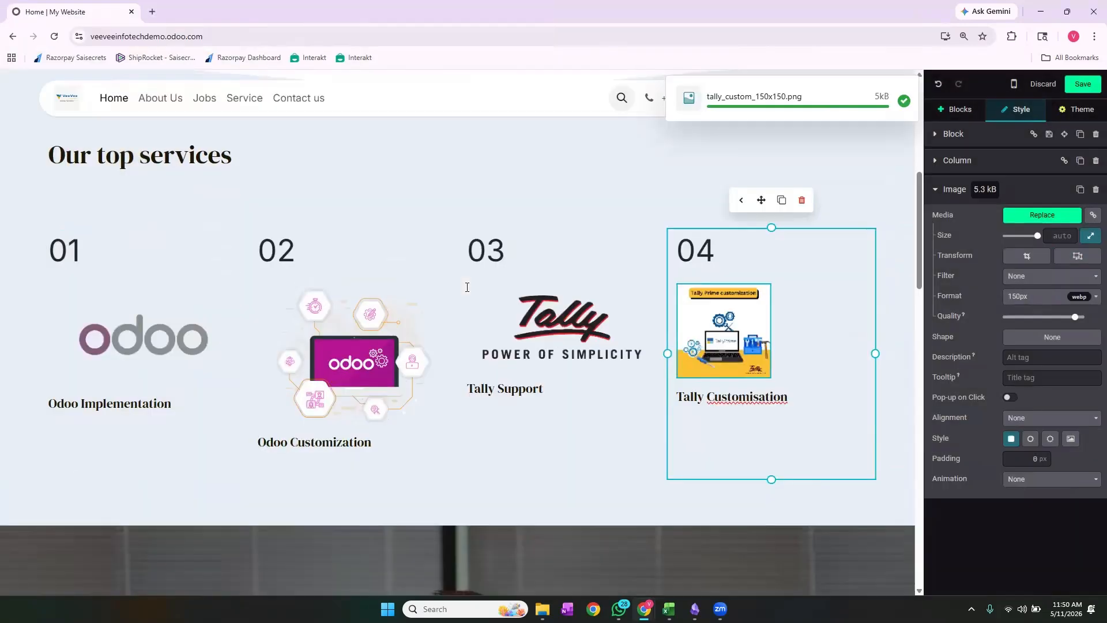
pyautogui.scroll(-2, 437, 430)
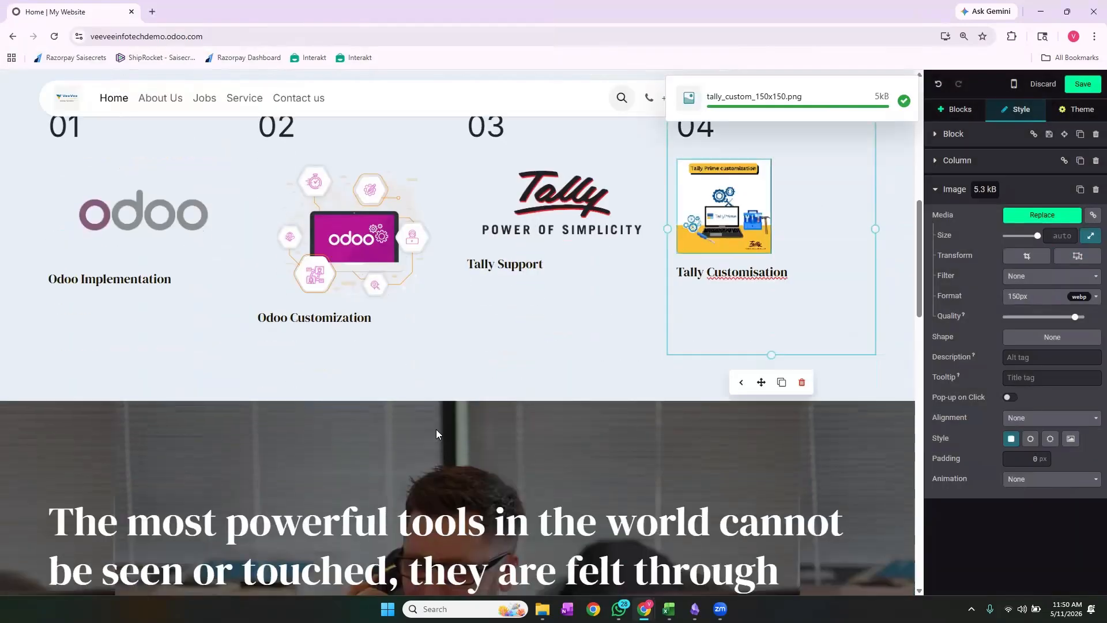
pyautogui.click(383, 283)
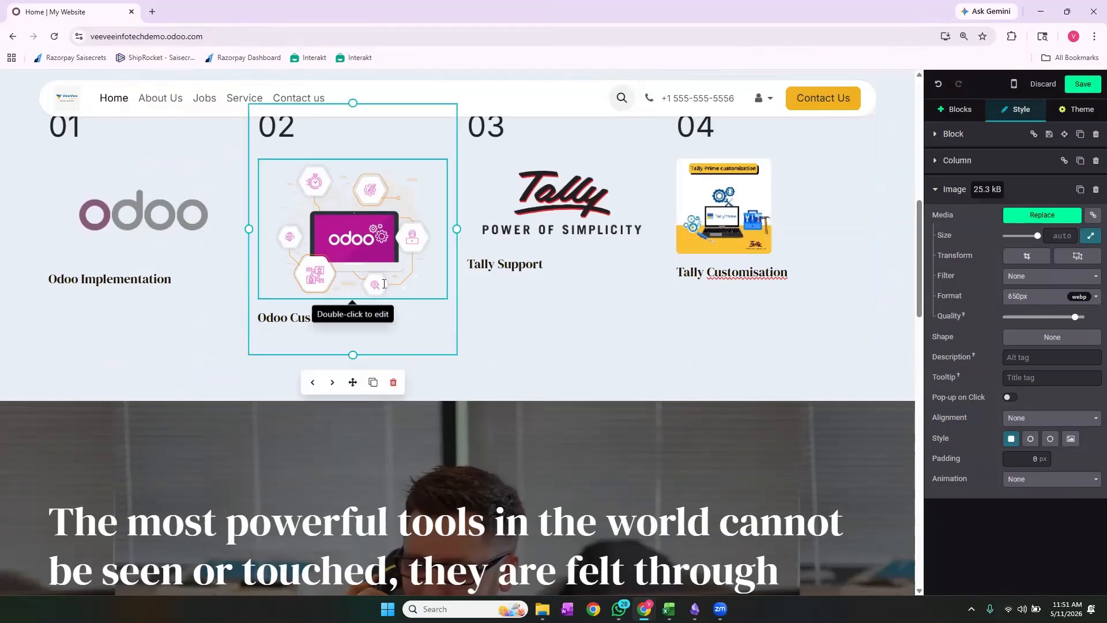
pyautogui.click(545, 282)
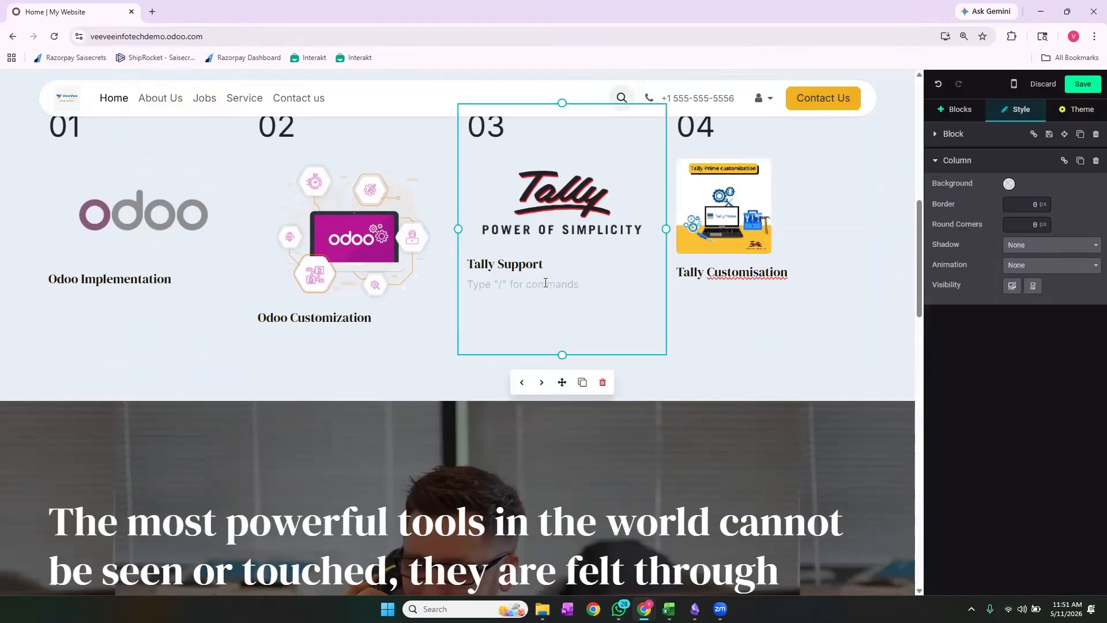
pyautogui.scroll(-8, 426, 364)
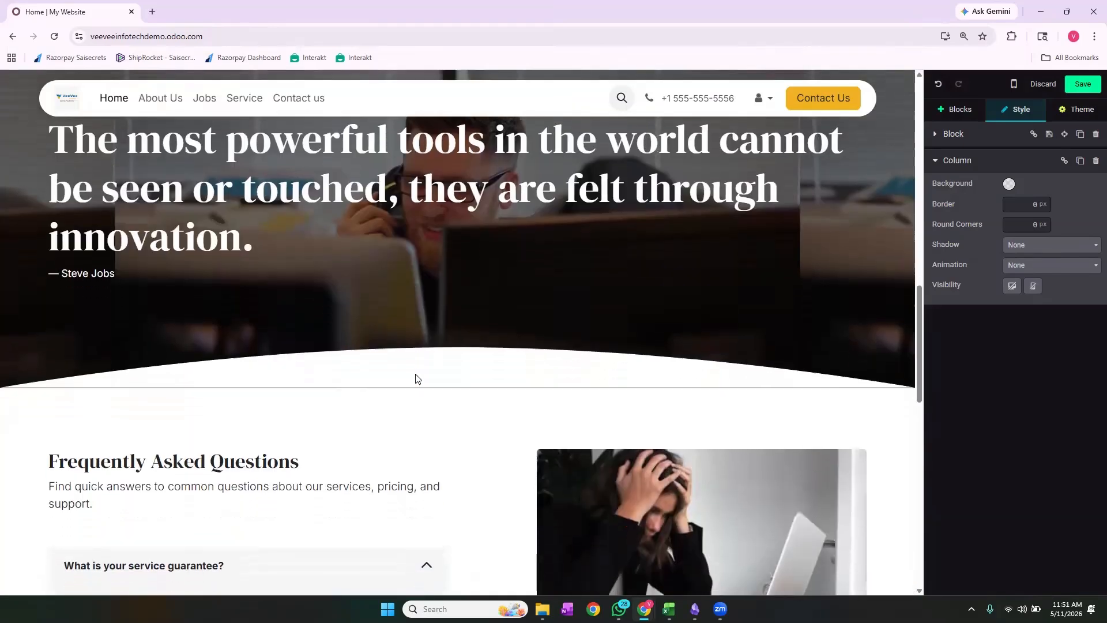
# Step: Add a Button inner content block beneath the Odoo Implementation title in the services block
pyautogui.scroll(3, 416, 374)
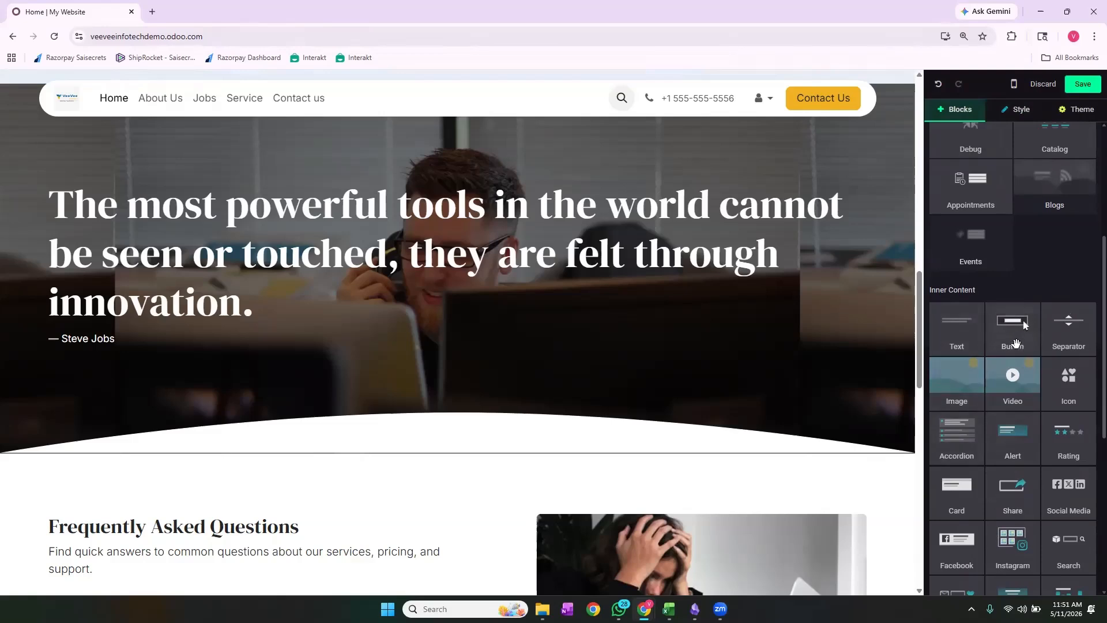
pyautogui.scroll(5, 498, 376)
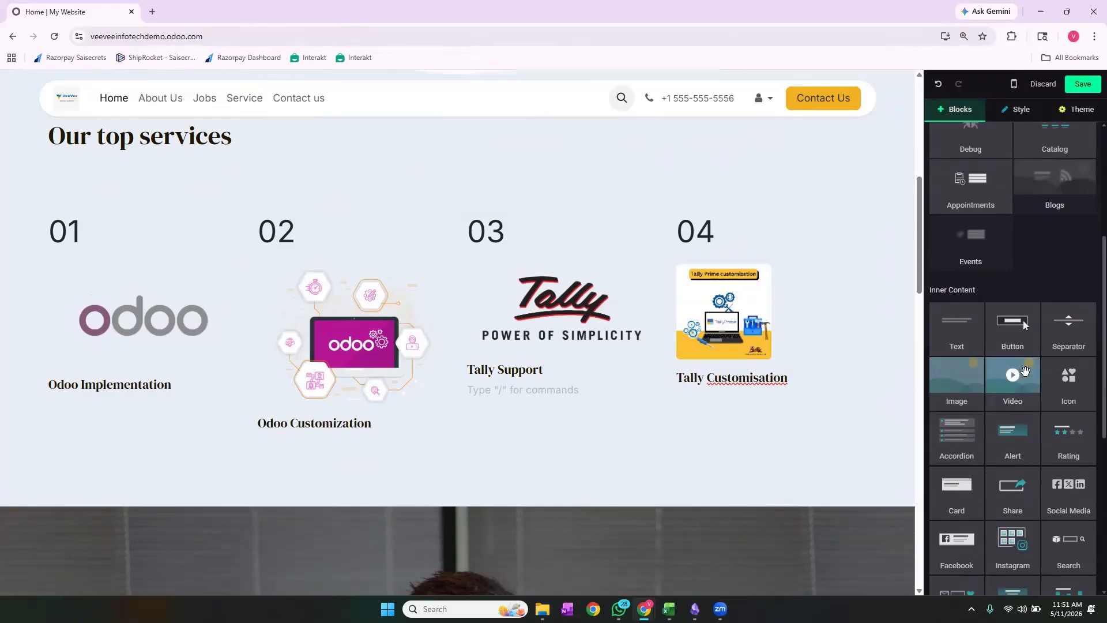
pyautogui.moveTo(628, 370); pyautogui.dragTo(153, 433)
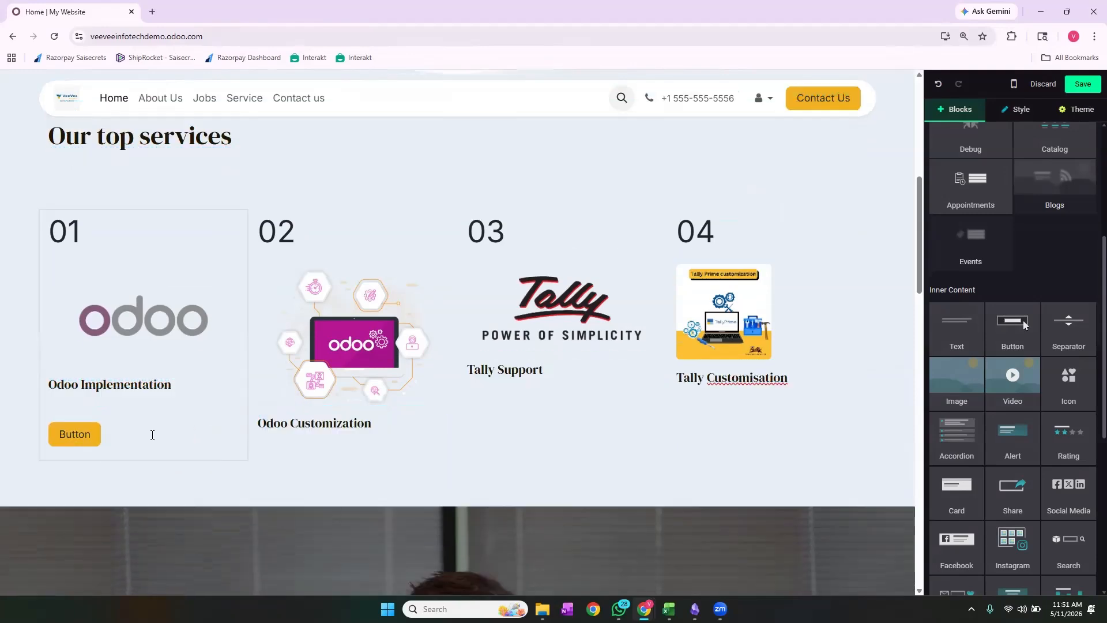
pyautogui.click(80, 443)
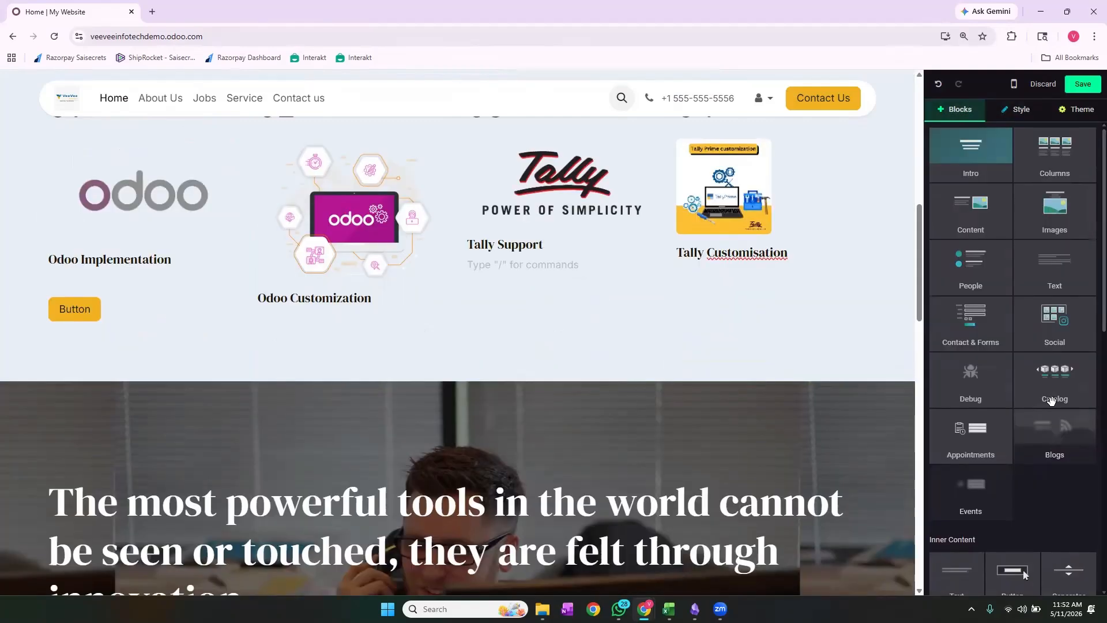
pyautogui.scroll(-1, 1050, 401)
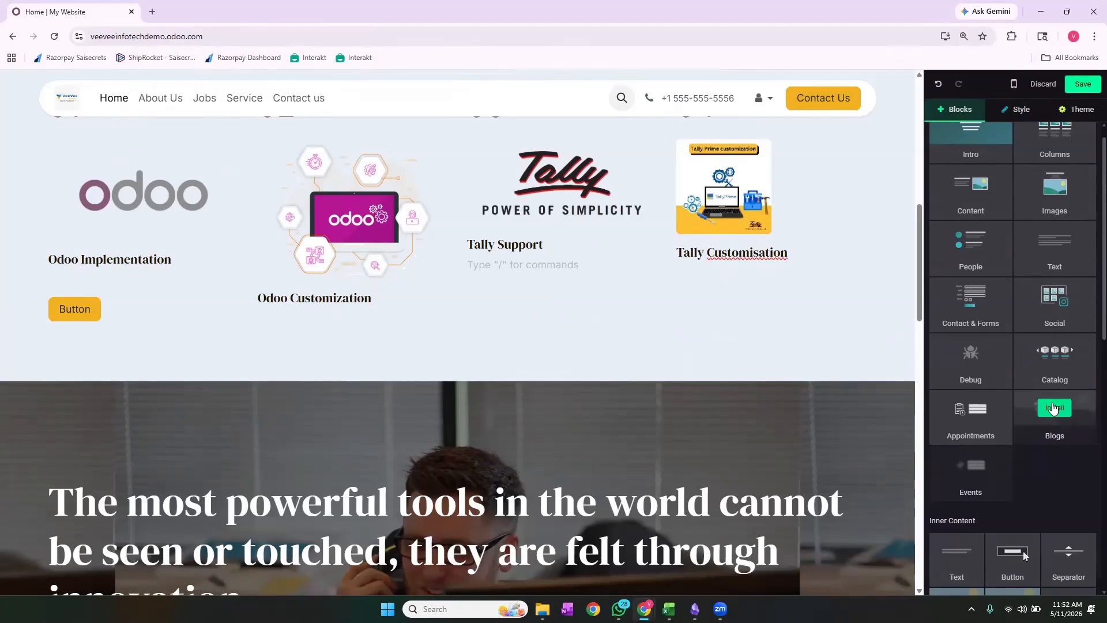
pyautogui.scroll(-7, 1053, 408)
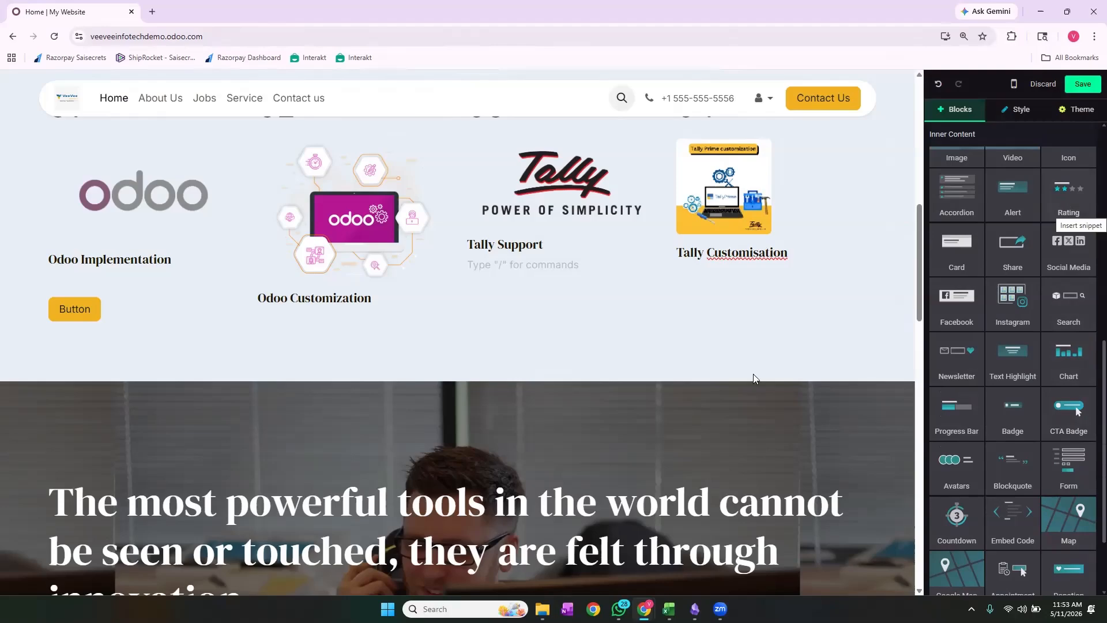
pyautogui.click(701, 450)
pyautogui.scroll(-9, 701, 450)
pyautogui.scroll(-15, 702, 451)
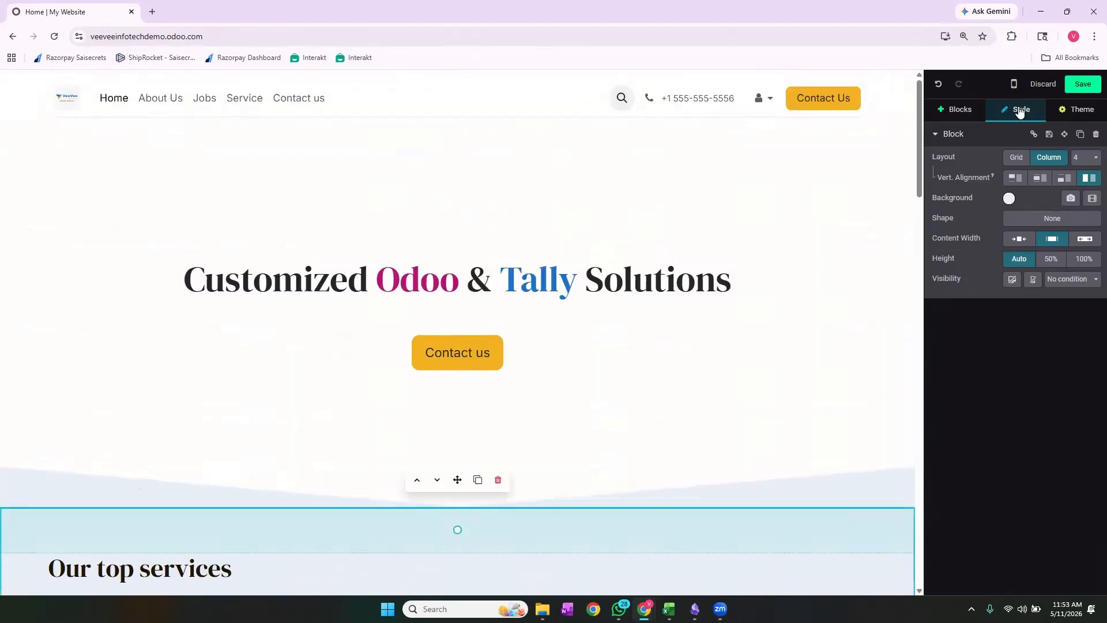
pyautogui.click(959, 119)
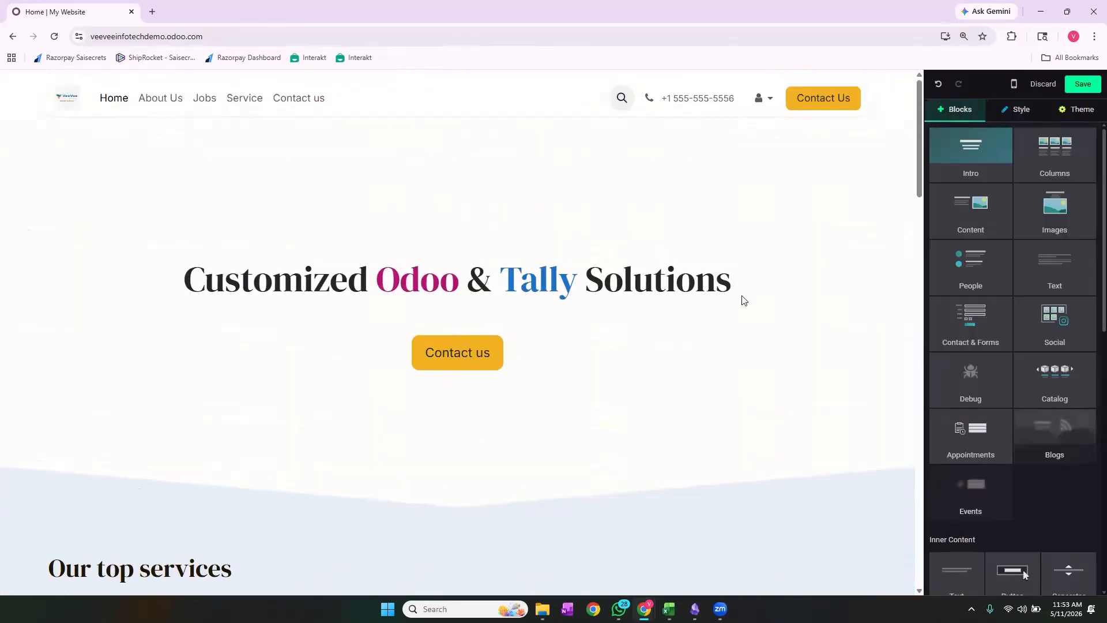